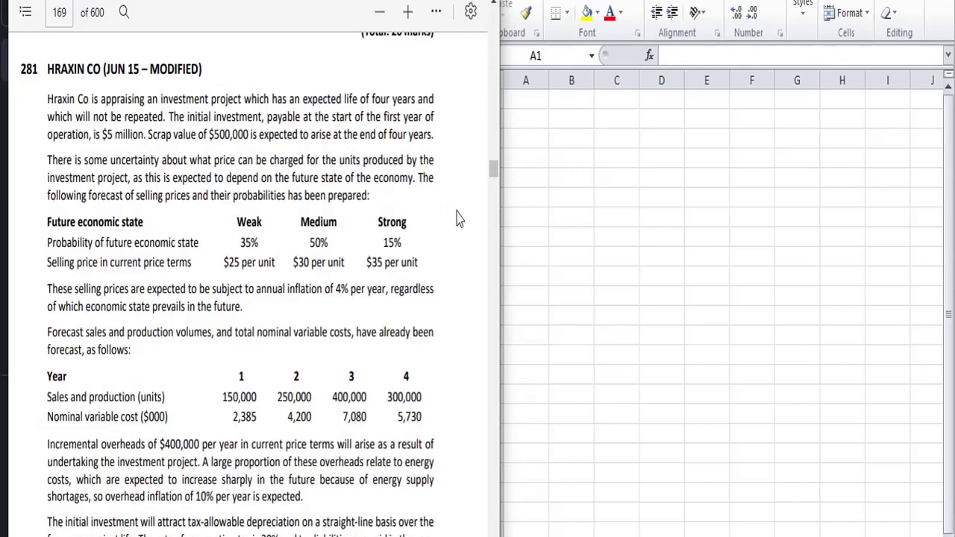
Step: Enter a Years label in column A and insert a $'000 units label in a new row above it
scroll(458, 218, "down", 10)
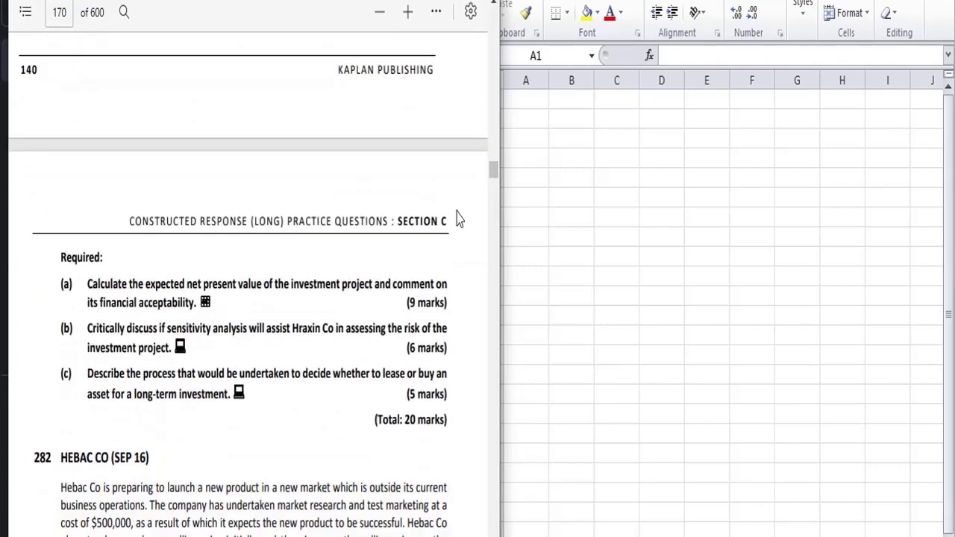
scroll(458, 218, "down", 4)
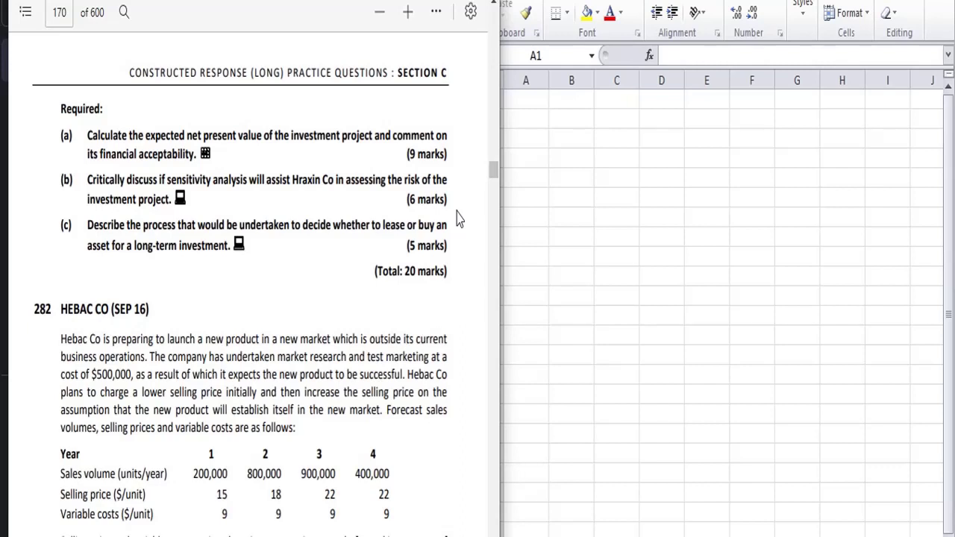
scroll(457, 217, "up", 2)
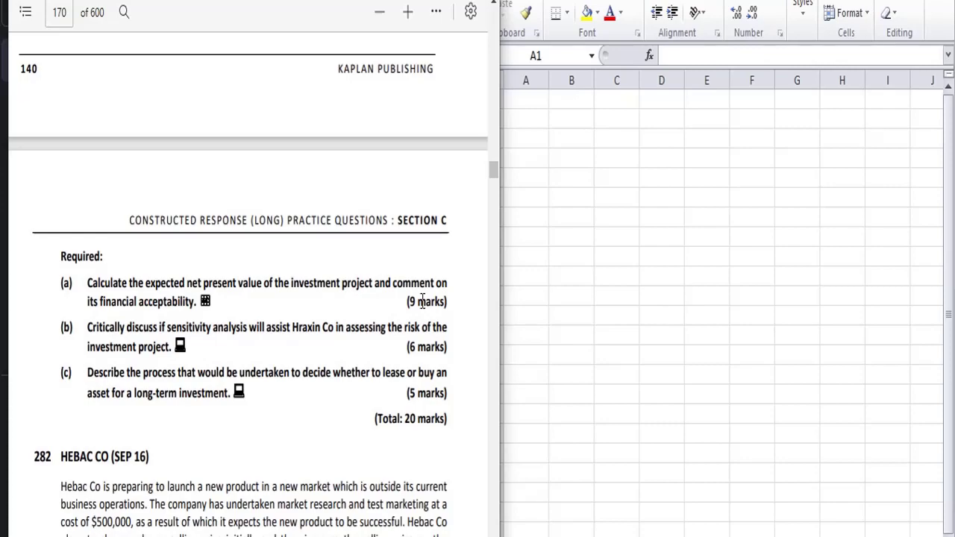
scroll(408, 272, "up", 5)
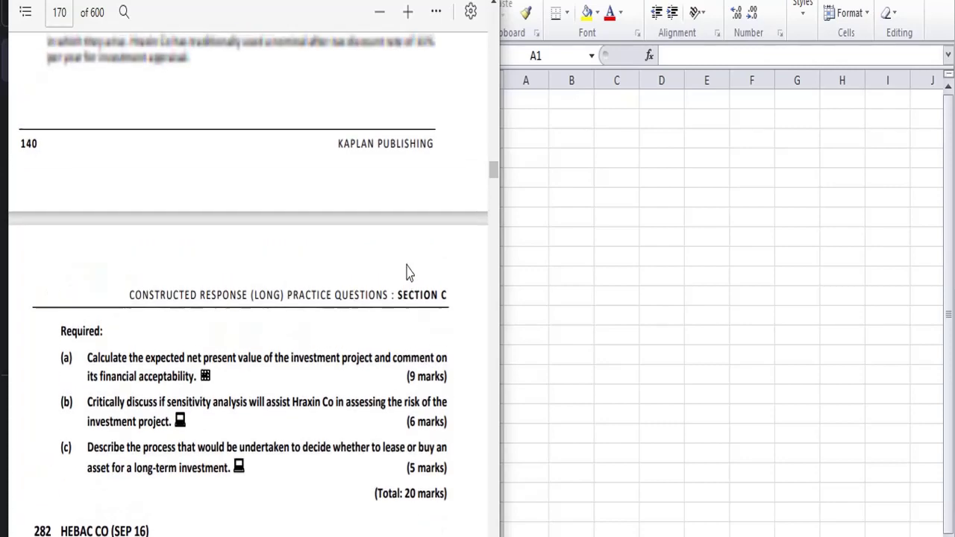
scroll(408, 272, "up", 5)
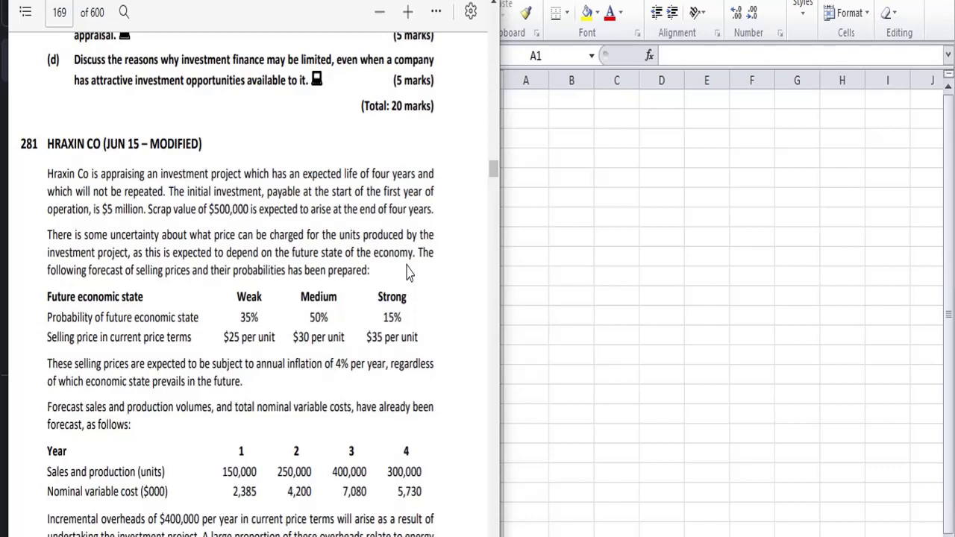
left_click(540, 100)
type("Years")
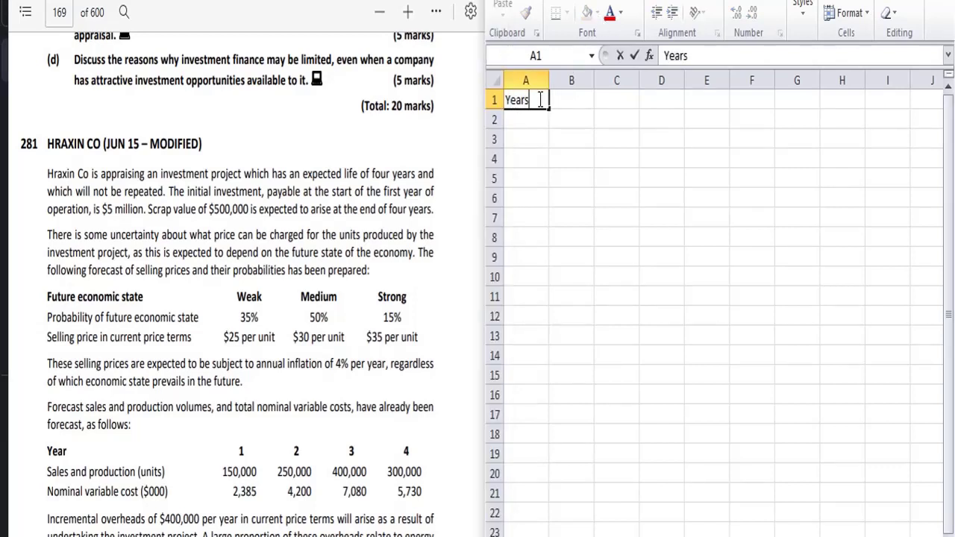
key("Tab")
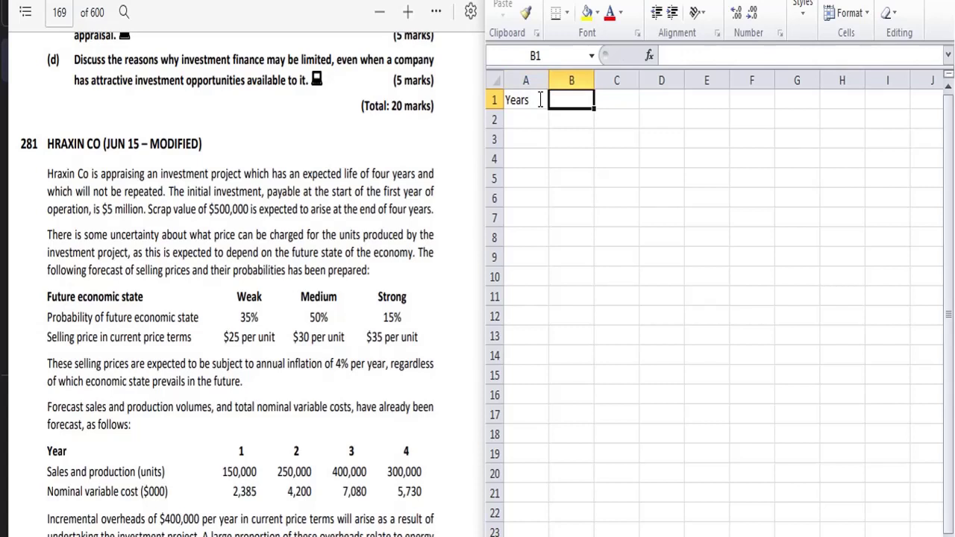
left_click(540, 100)
key("ctrl+Down")
key("ctrl+Up")
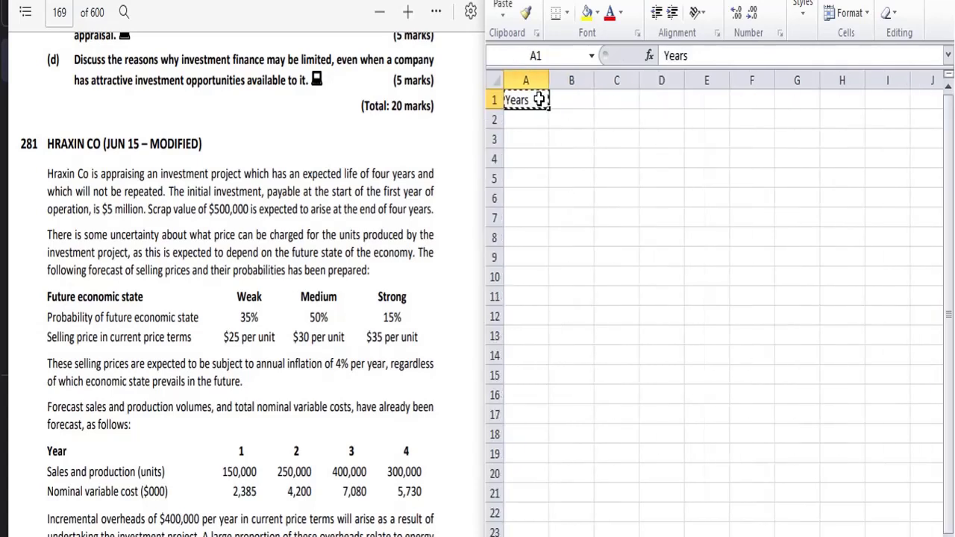
key("Return")
left_click(538, 99)
key("ctrl+shift+plus")
key("Return")
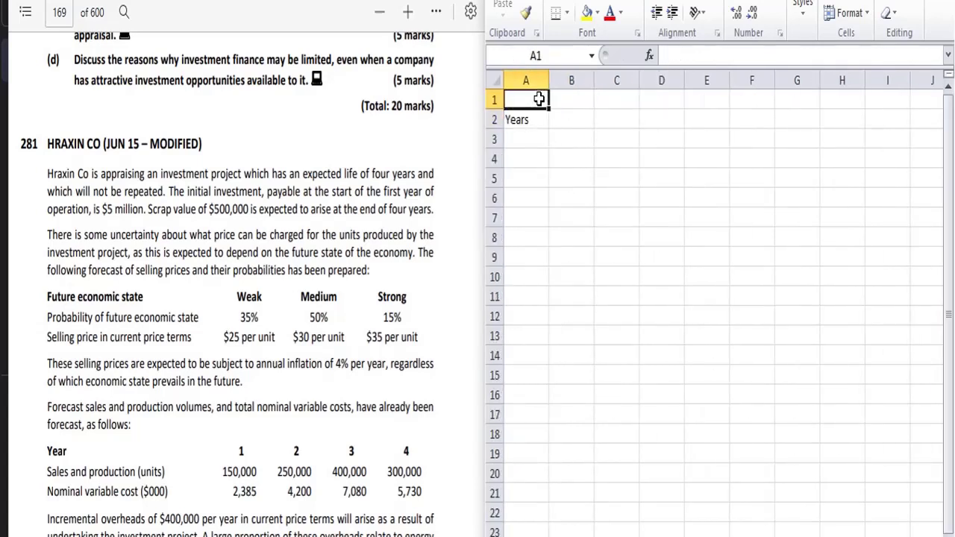
type("$'000")
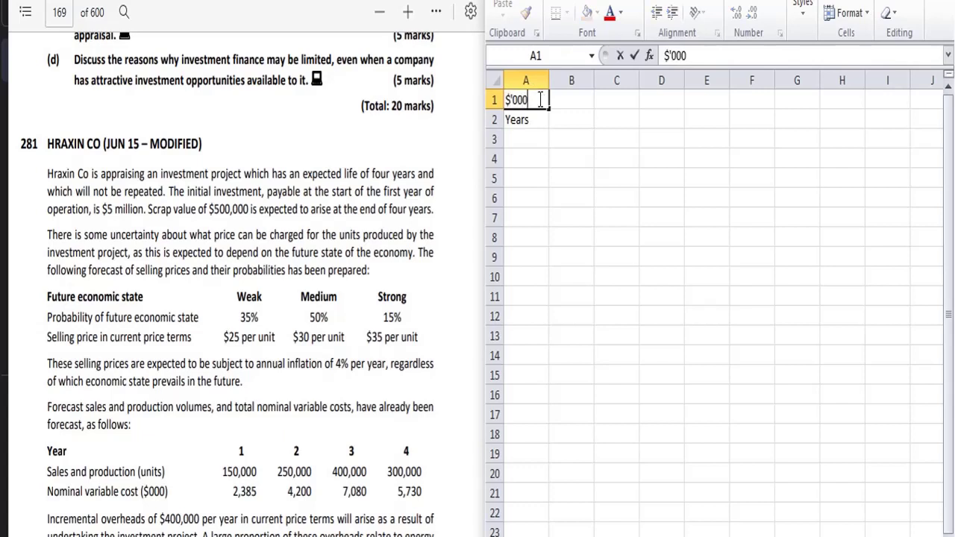
key("Return")
Step: Number the Years row 0, 1, 2, 3, 4 across B2:F2
key("Right")
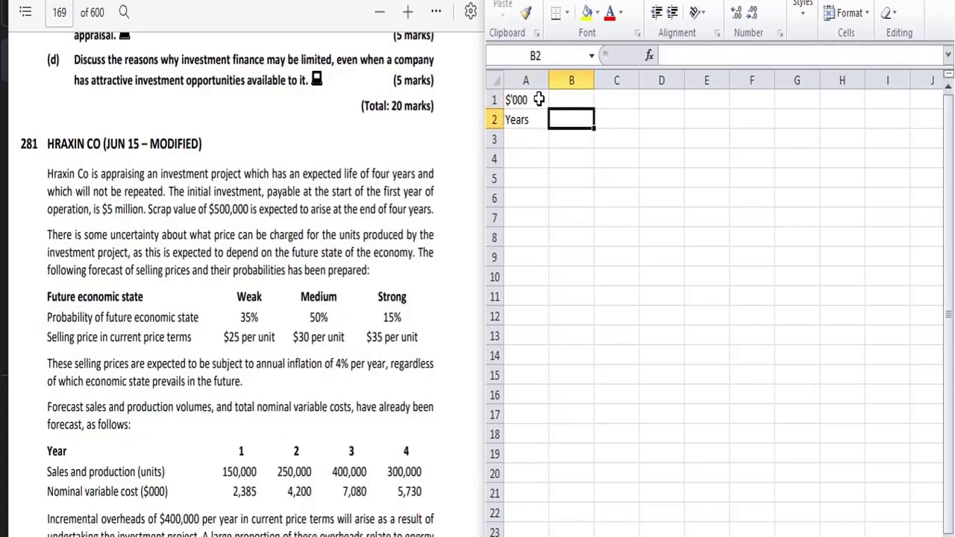
type("0")
key("Right")
type("1")
key("Right")
type("2")
key("Right")
type("3")
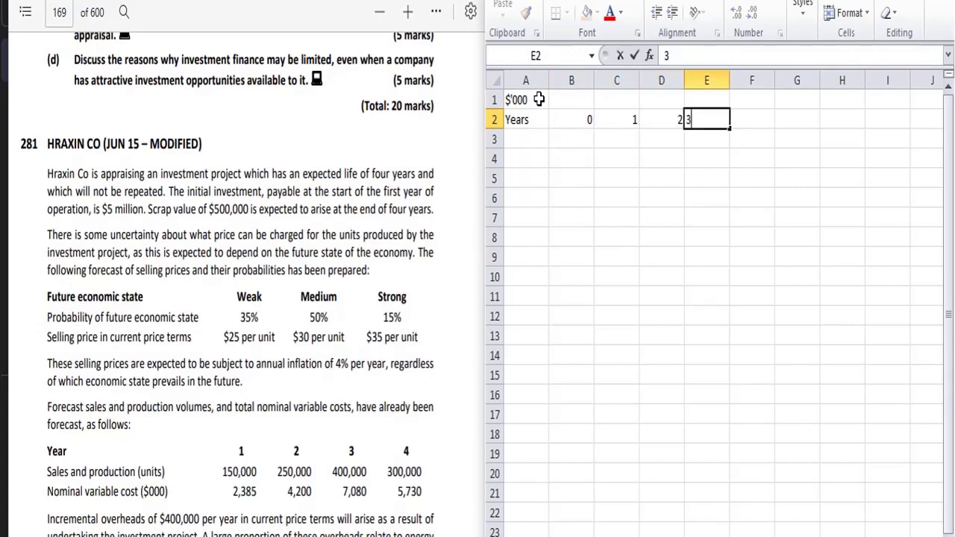
key("Right")
type("4")
key("Return")
key("Left")
key("Home")
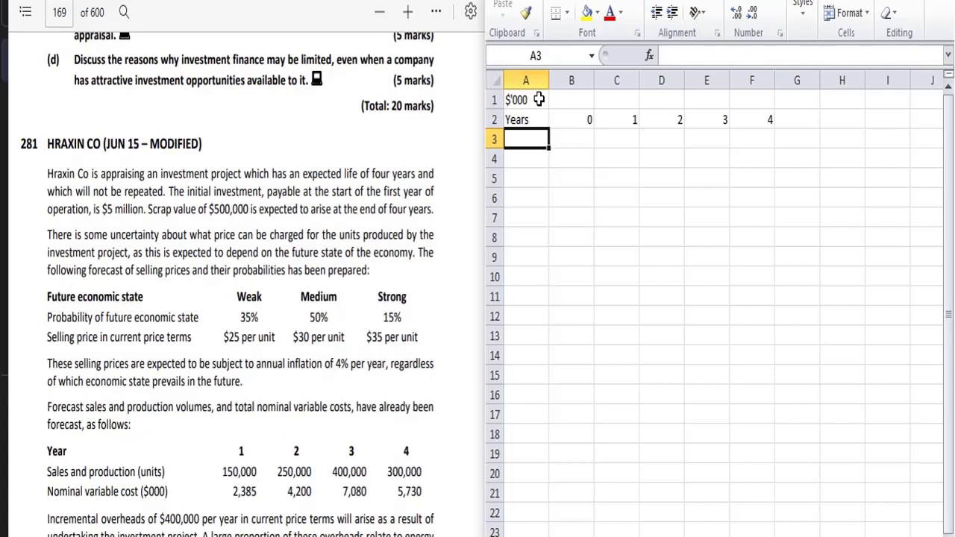
Step: Add an Initial Inv row with -5000 in year 0
key("Down")
key("Down")
key("Down")
key("Down")
key("Down")
key("Down")
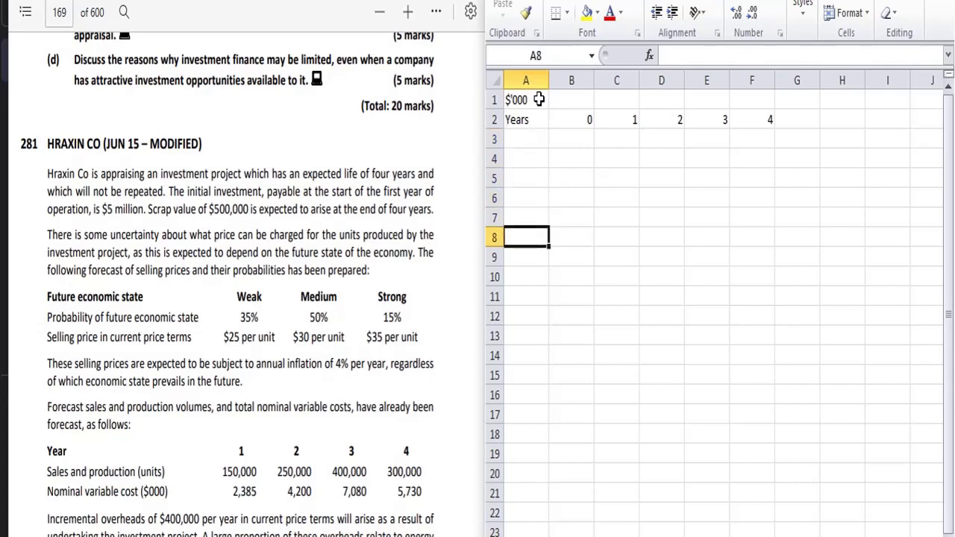
type("Initia")
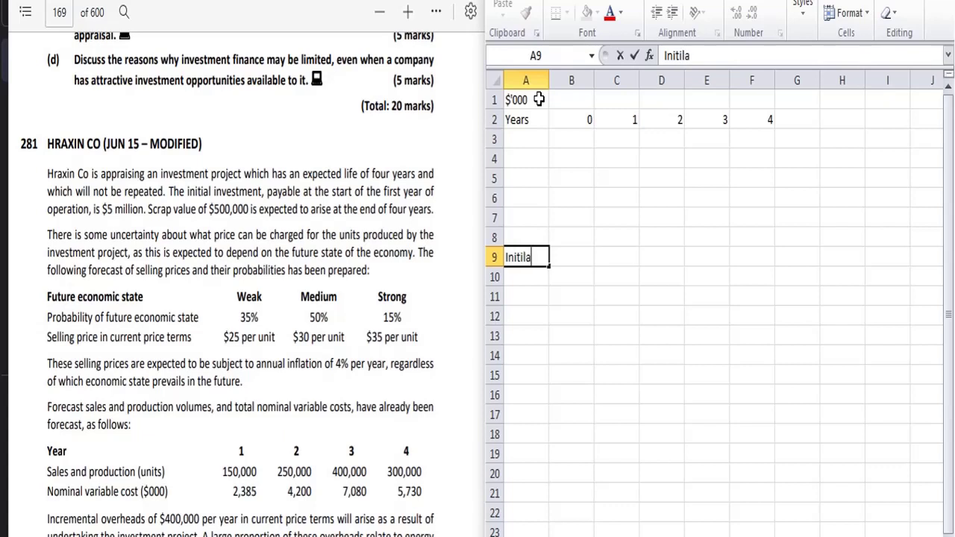
key("BackSpace")
key("BackSpace")
type("a")
key("BackSpace")
type("ial Inv")
key("Tab")
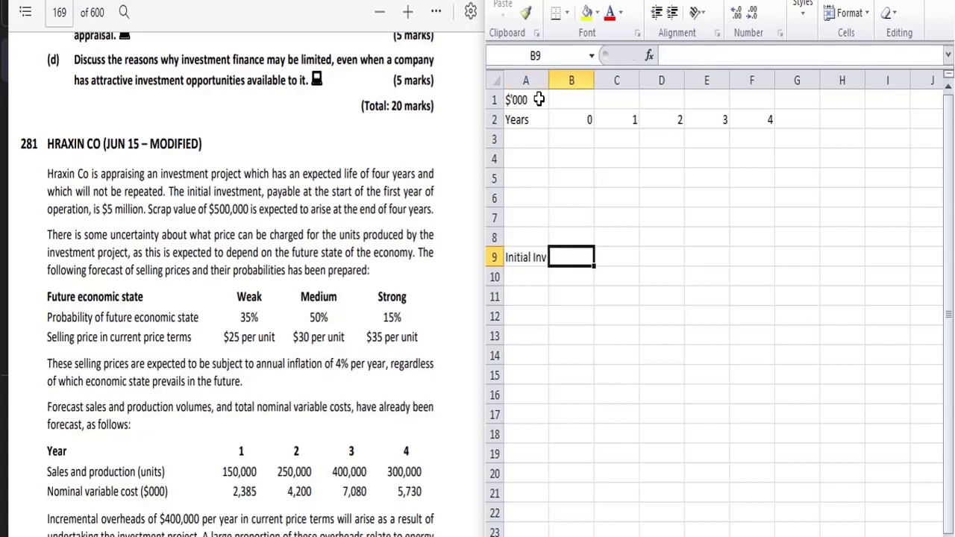
type("-5000")
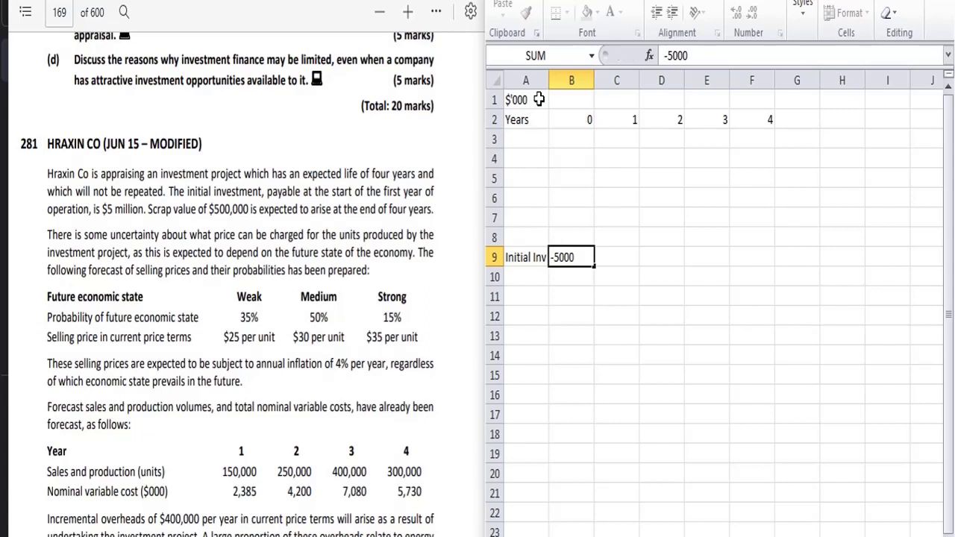
key("Return")
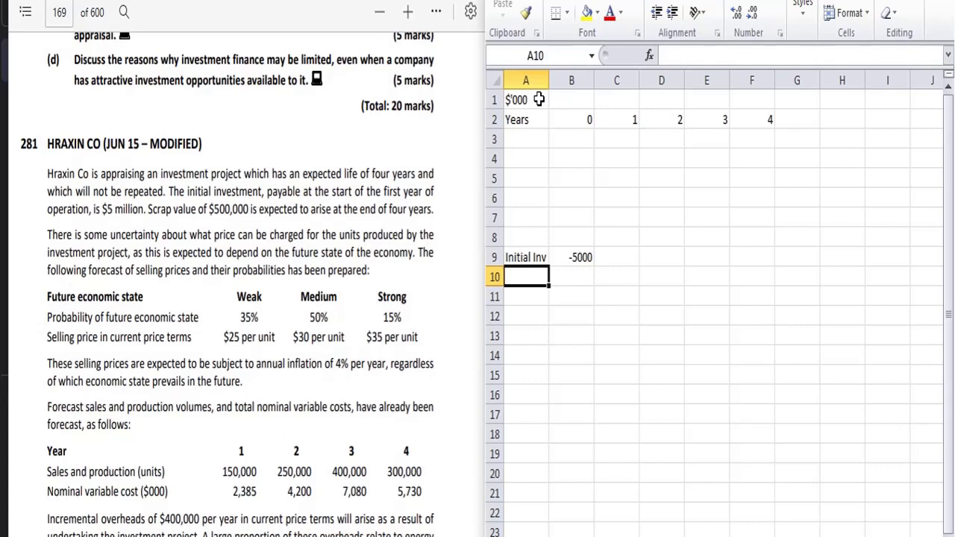
Step: Add an RV row with a residual value of 500 in year 4
type("RV")
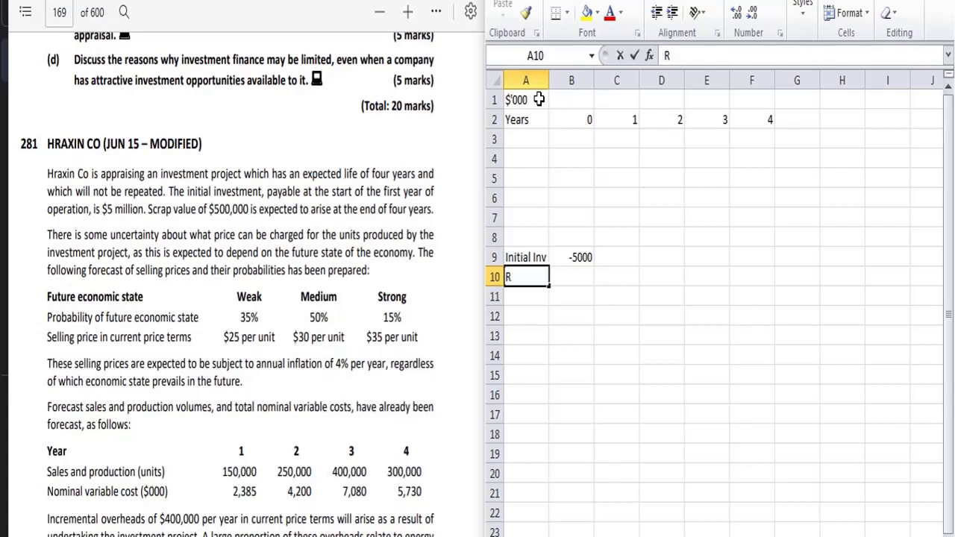
key("Right")
key("Right")
key("Right")
key("Right")
key("Right")
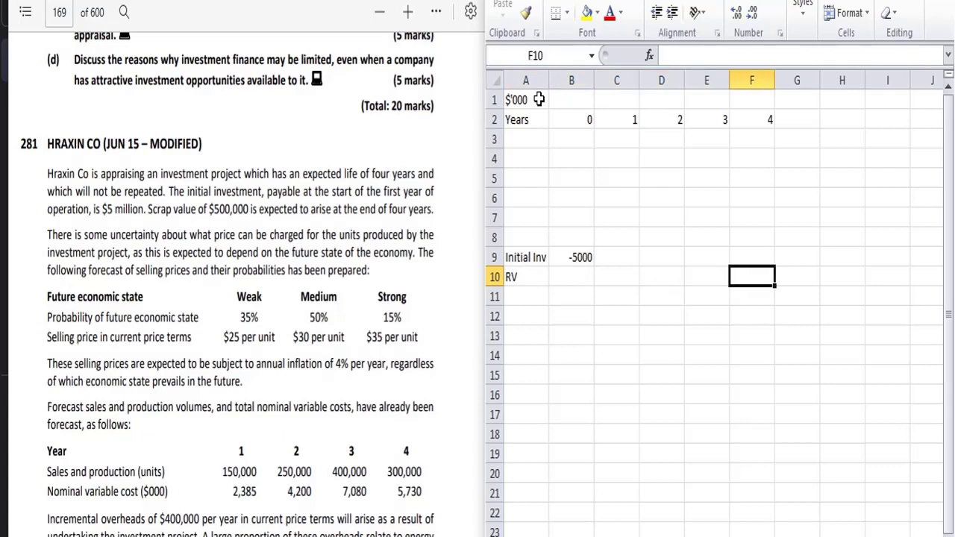
type("500")
key("Return")
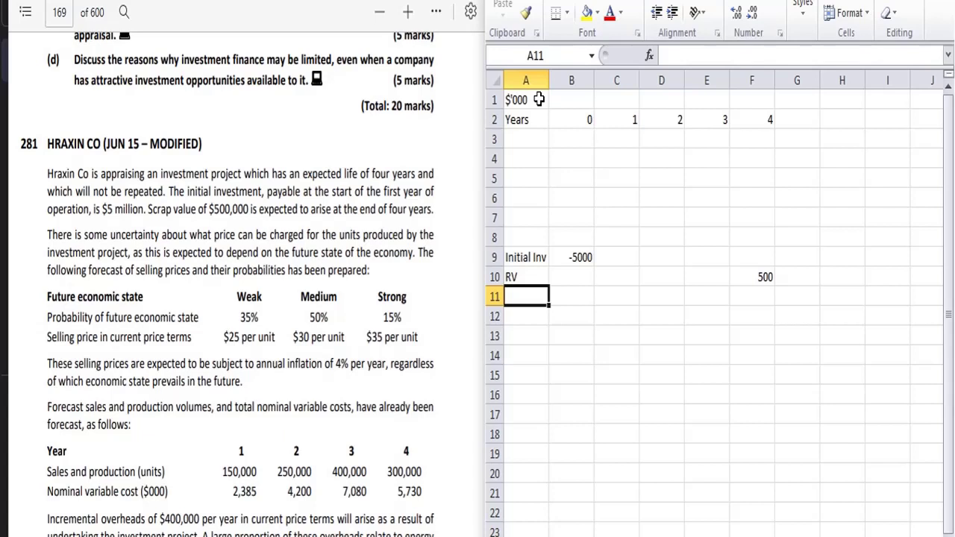
Step: Label row 4 as Expected SP
key("Up")
key("Up")
key("Up")
key("Up")
key("Up")
key("Up")
key("Up")
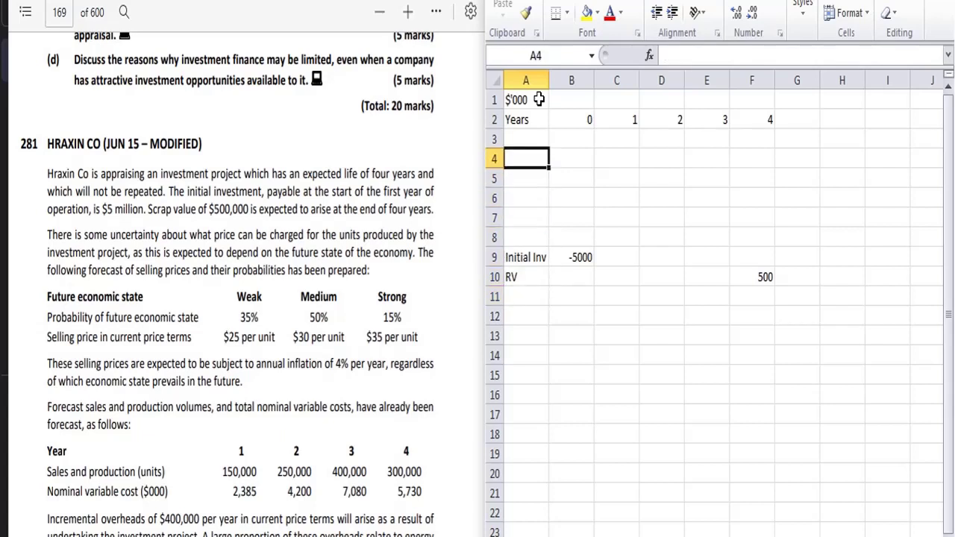
type("SP")
key("BackSpace")
key("BackSpace")
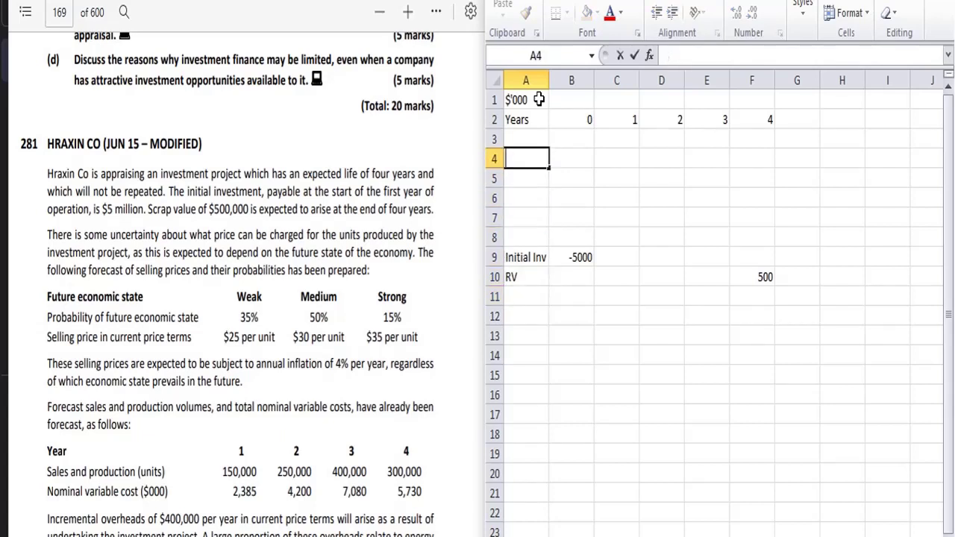
type("Expected SP")
key("Tab")
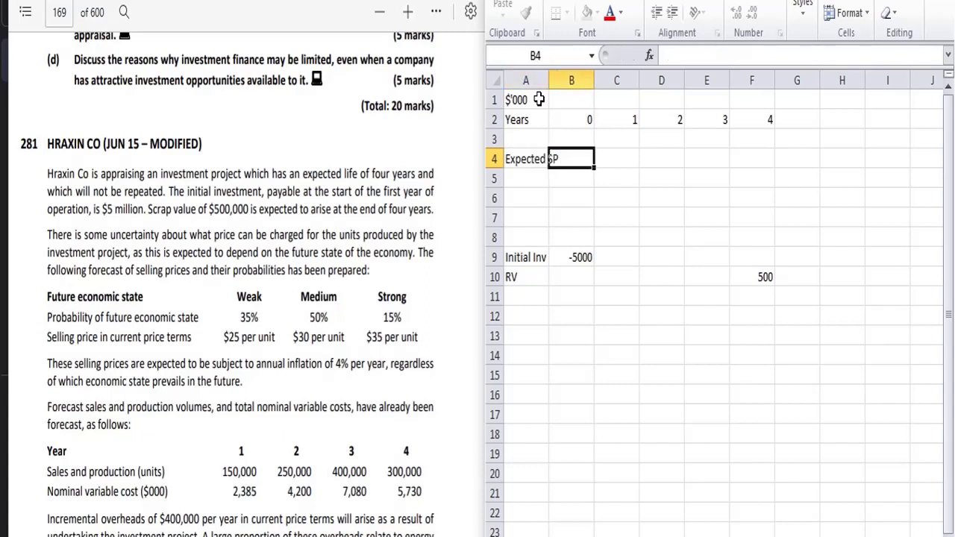
Step: Enter =25*0.35+30*0.5+35*0.15 as the year 1 expected selling price
key("Tab")
type("=")
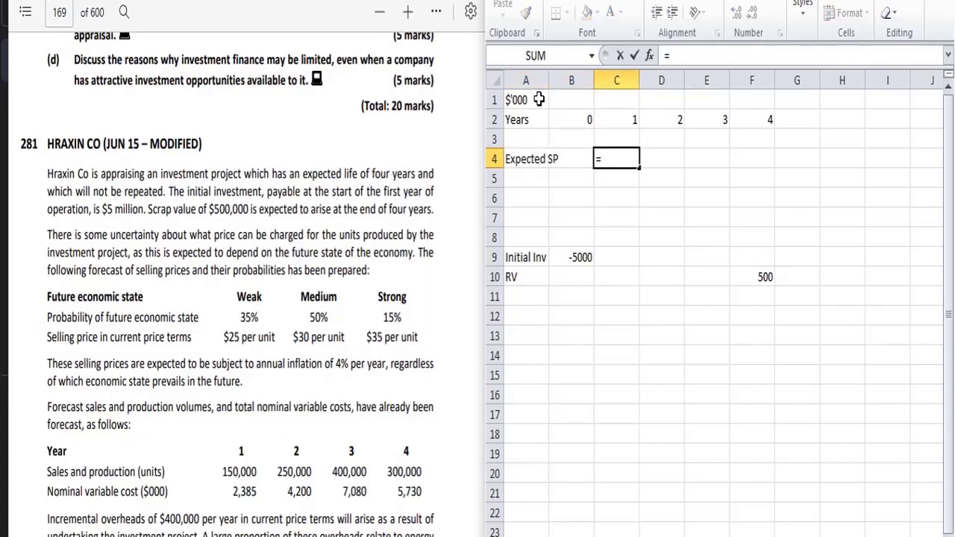
type("25*0")
type(".35")
key("BackSpace")
type("35+")
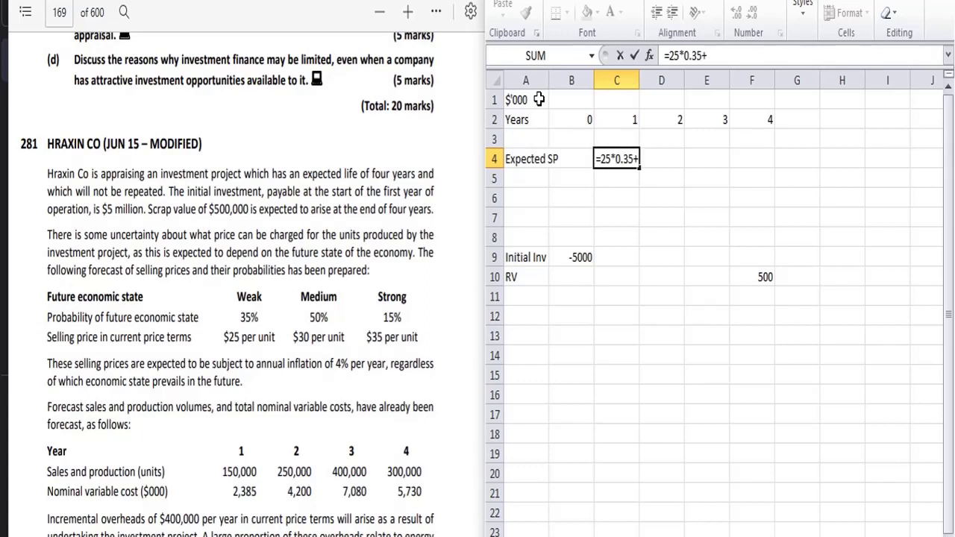
type("30*")
type("0.5")
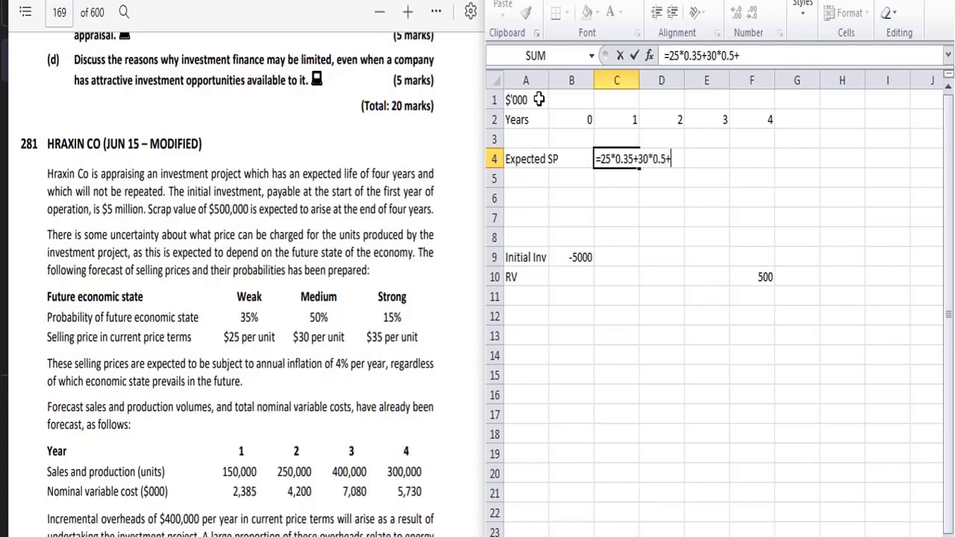
type("+35*0.15")
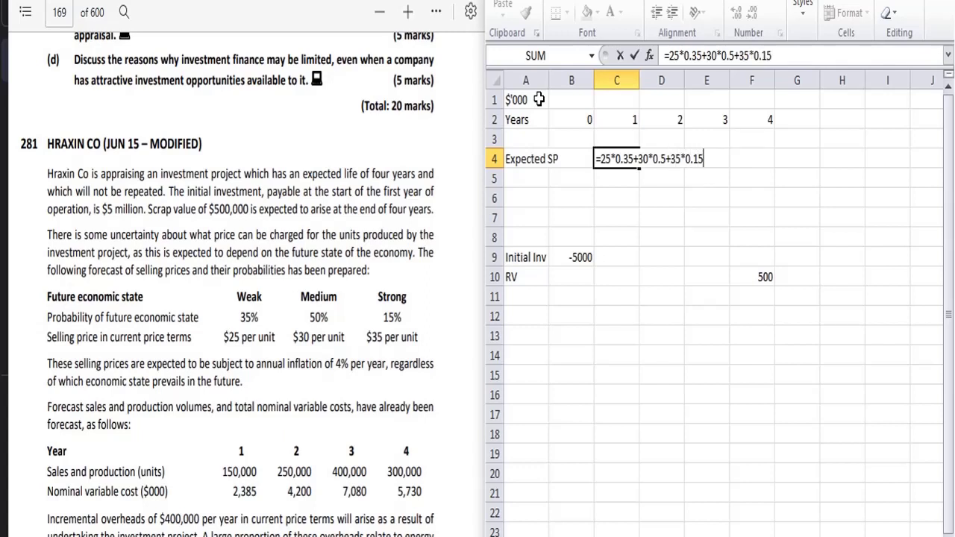
key("Return")
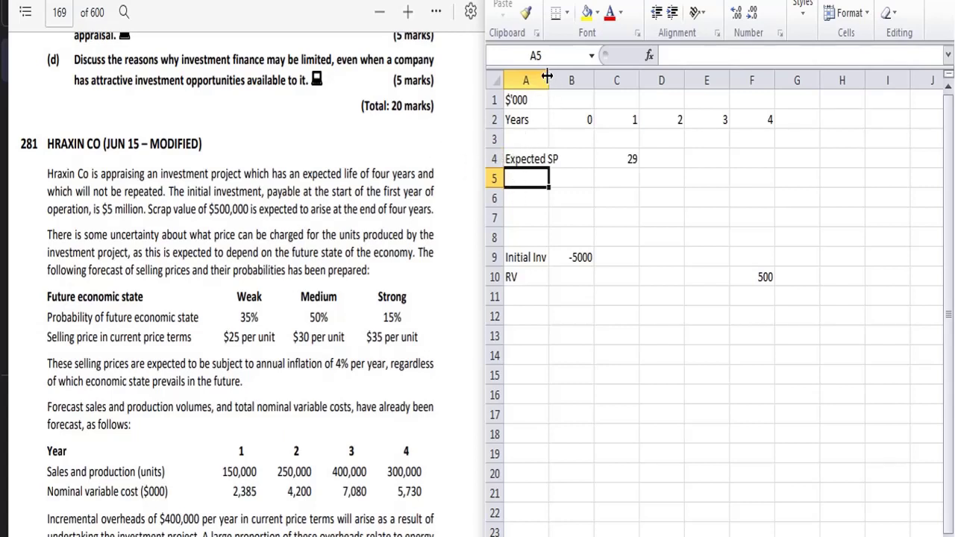
Step: Widen column A and prefix the A4 label so it reads Real terms Expected SP
left_click_drag(547, 76, 572, 76)
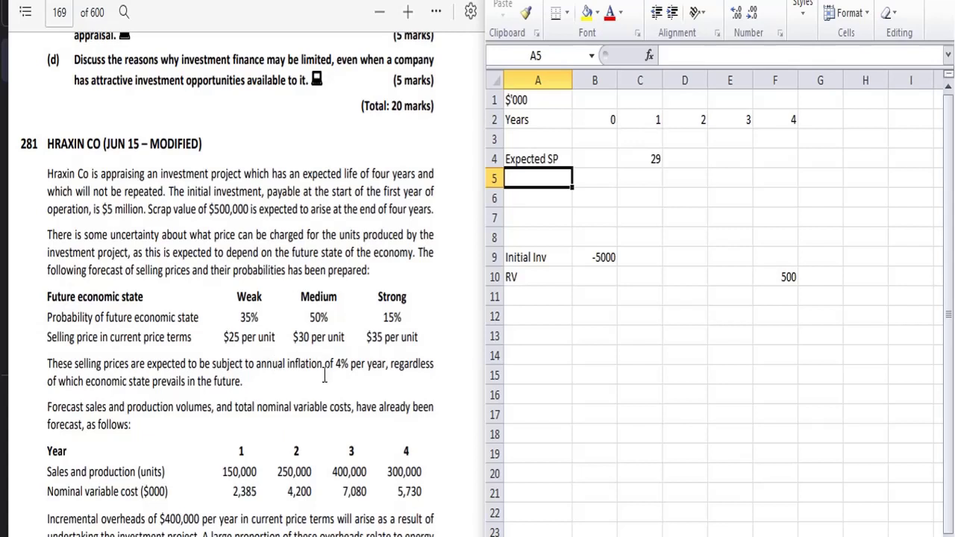
left_click(531, 158)
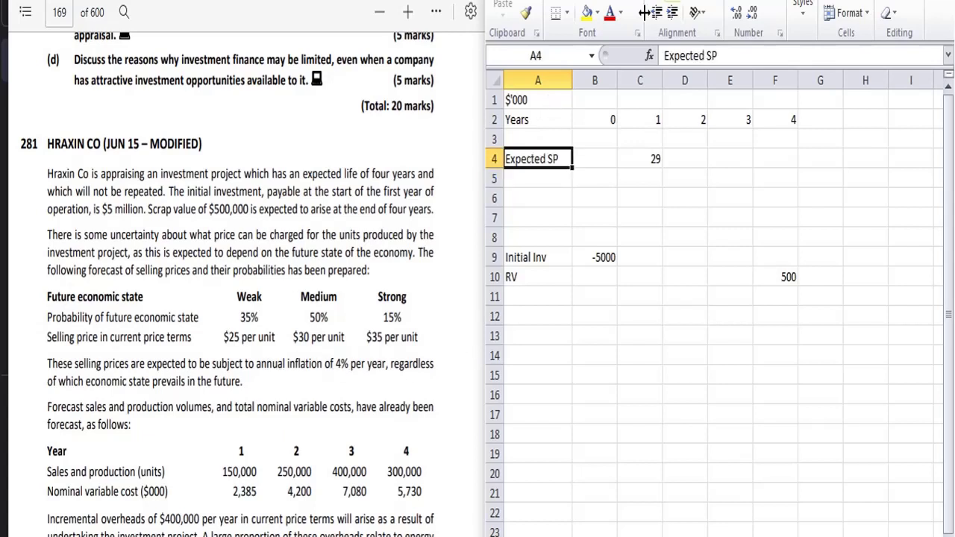
left_click(663, 55)
type("Real t")
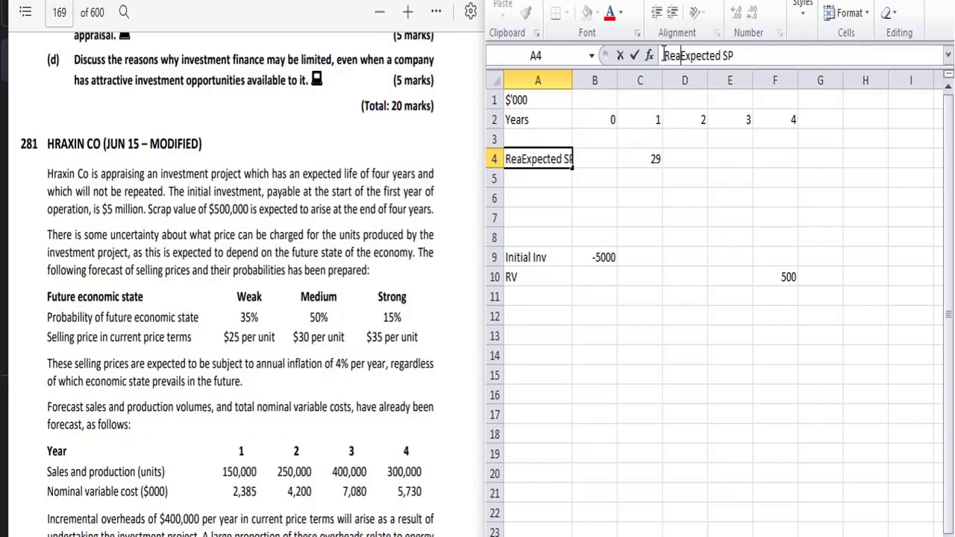
type("e")
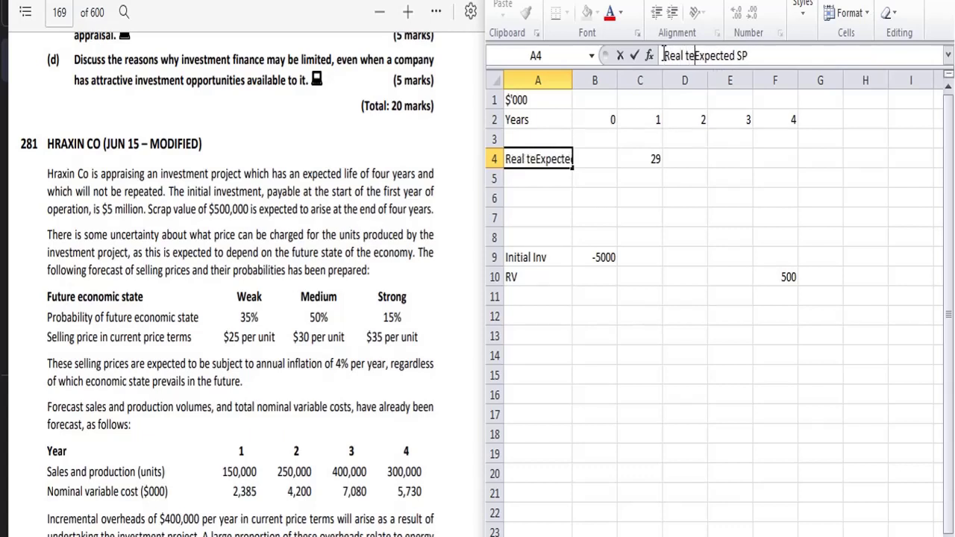
type("rms")
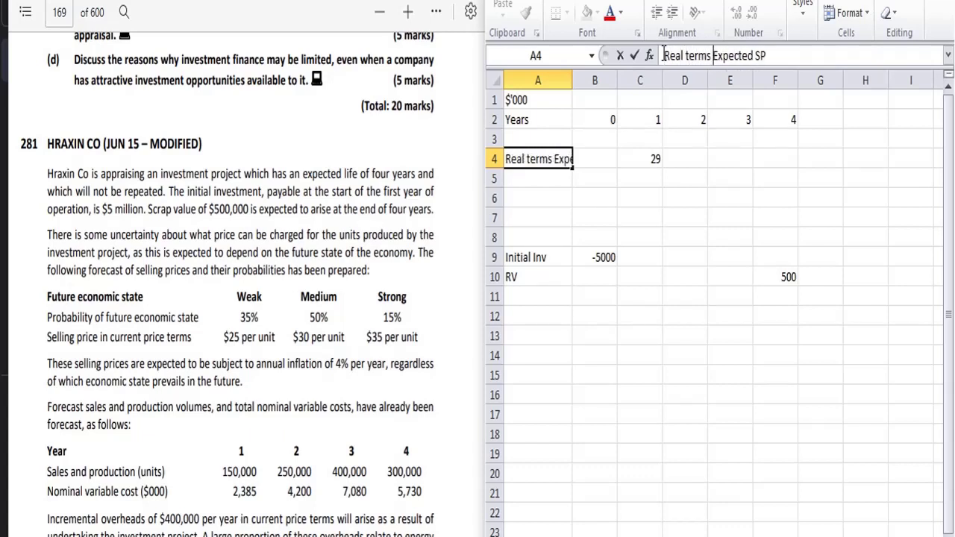
key("Return")
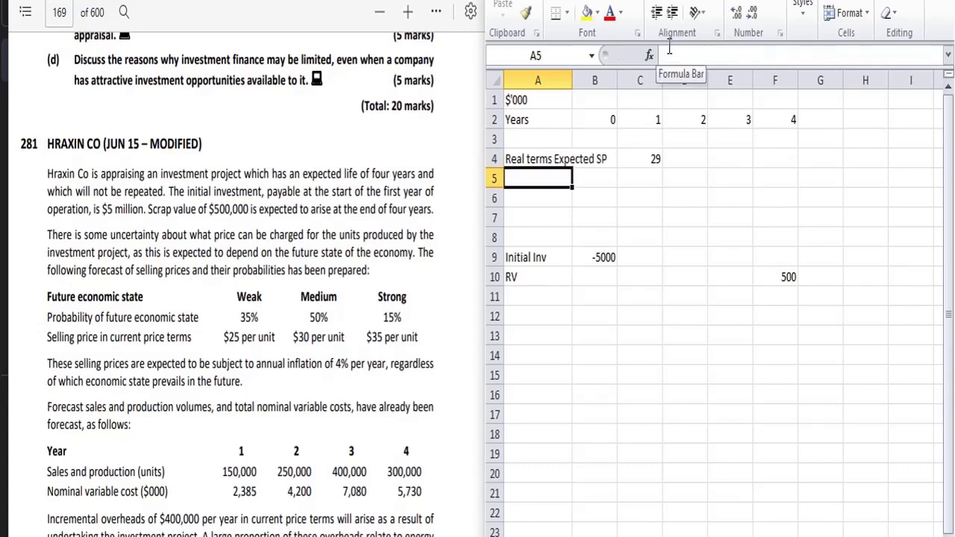
Step: Widen column A further, select rows 2 to 5 and attempt pasting them at H1
left_click_drag(571, 77, 602, 82)
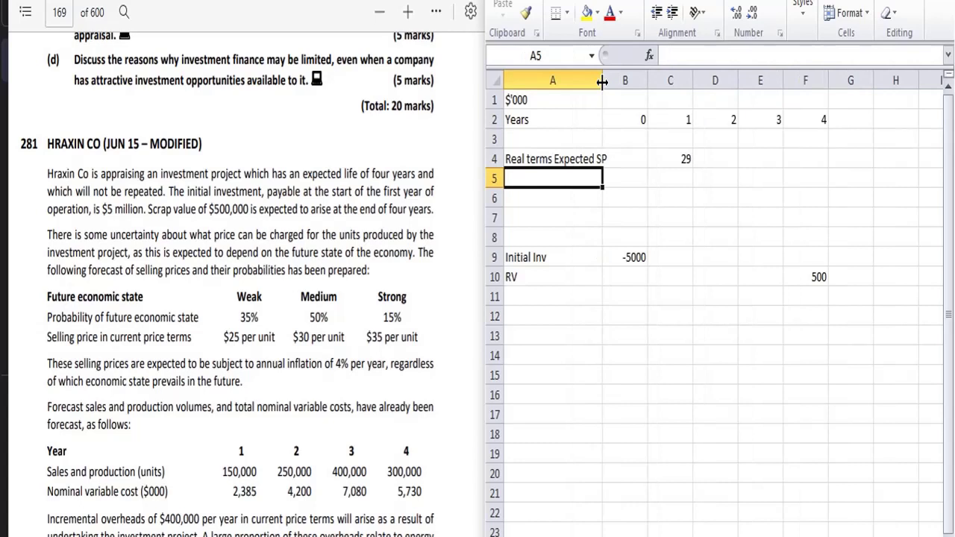
left_click(493, 120)
left_click_drag(493, 119, 493, 179)
key("Right")
key("Right")
key("Right")
key("Right")
key("Right")
key("Right")
key("Right")
key("Right")
key("Right")
key("Right")
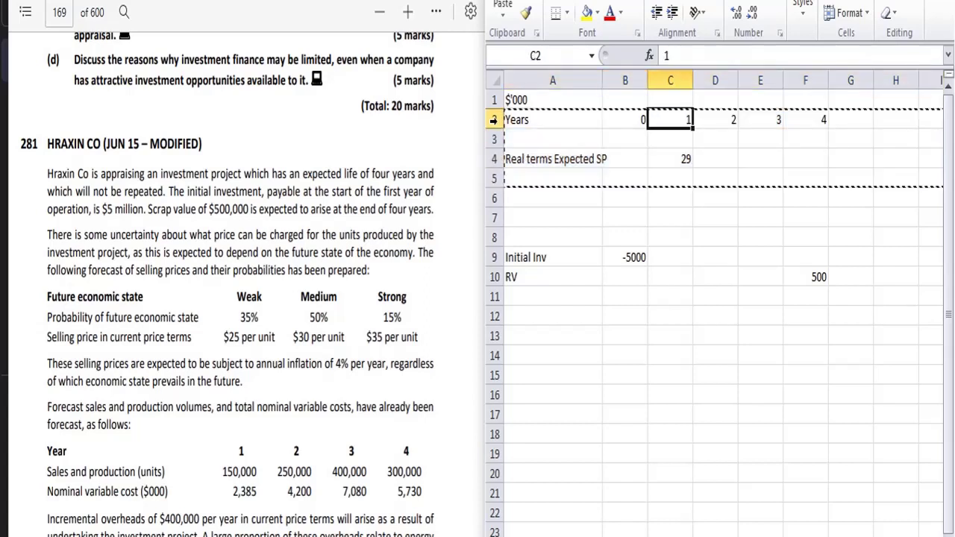
key("Right")
key("Right")
key("Right")
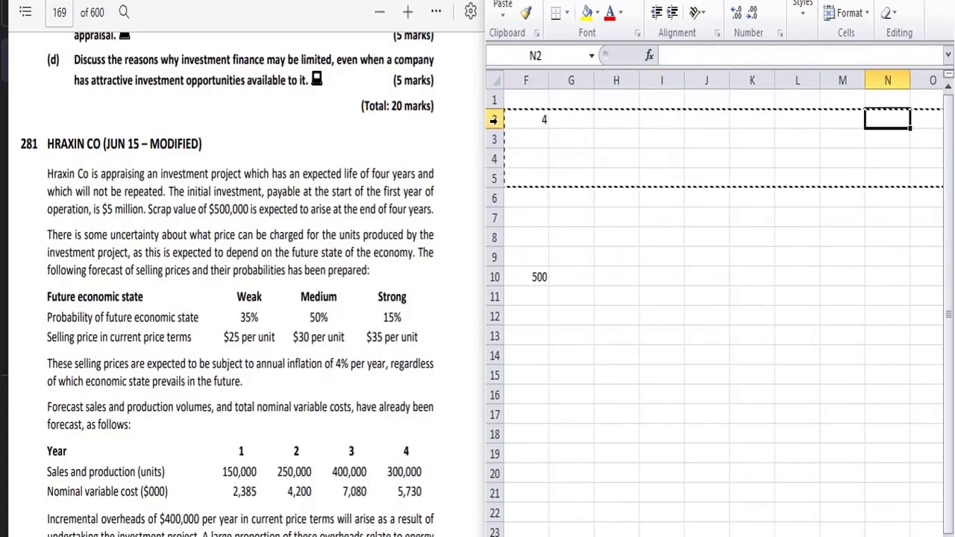
key("Left")
key("Left")
key("Left")
key("Left")
key("Left")
key("Left")
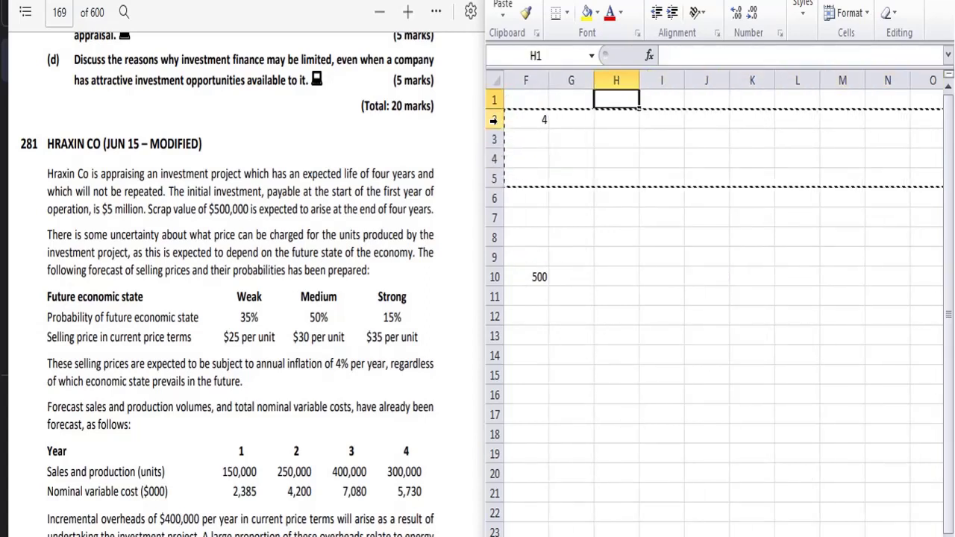
key("Up")
key("ctrl+v")
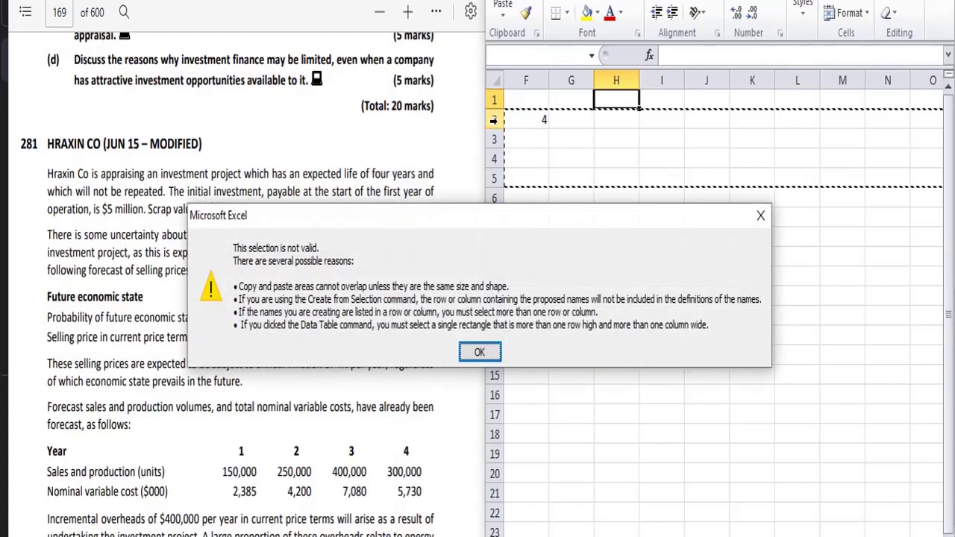
Step: Dismiss the invalid-selection errors from repeated paste attempts at H1 and H2
key("Return")
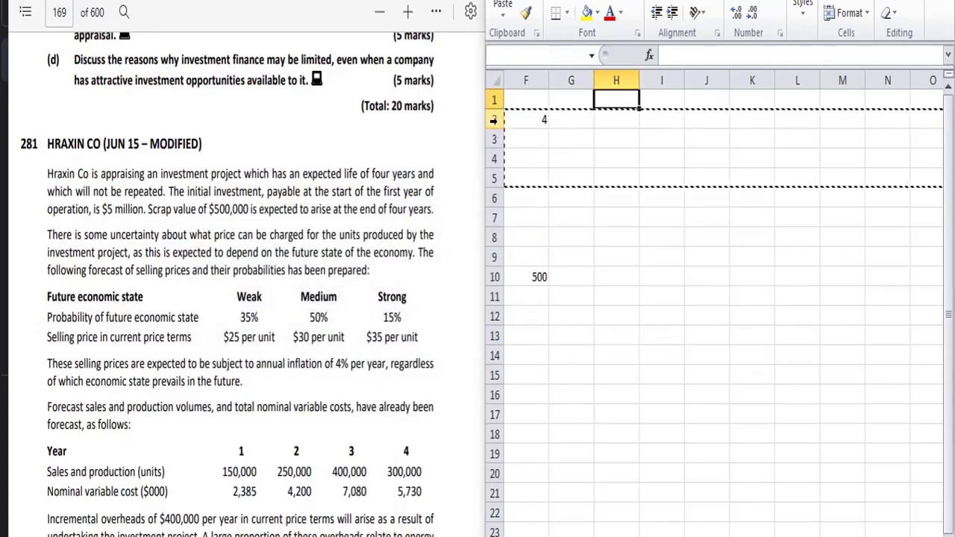
key("ctrl+v")
key("Return")
key("Down")
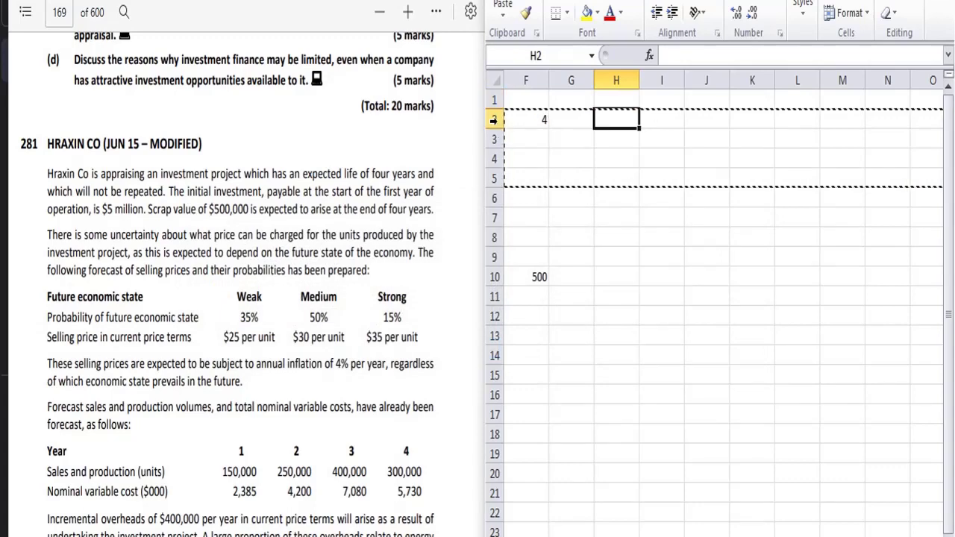
key("ctrl+v")
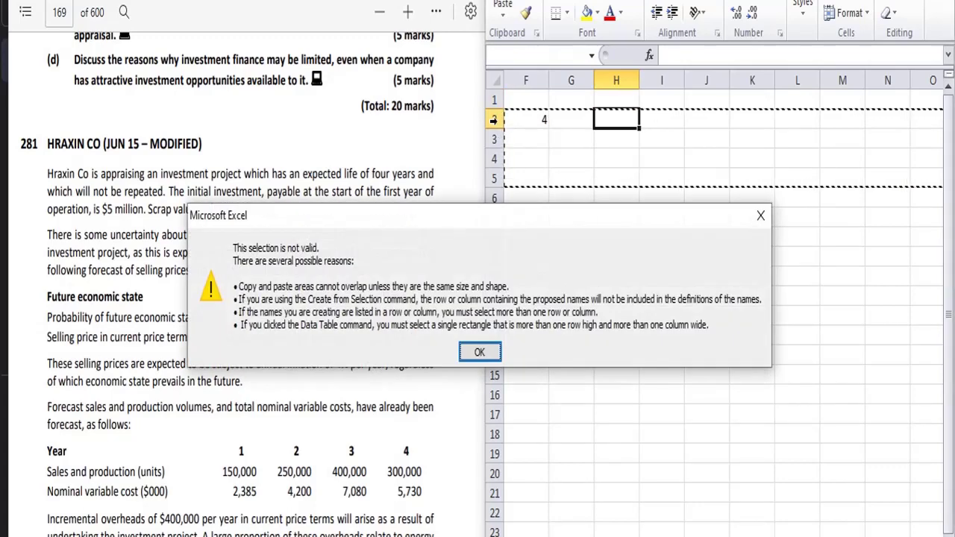
key("Return")
key("Left")
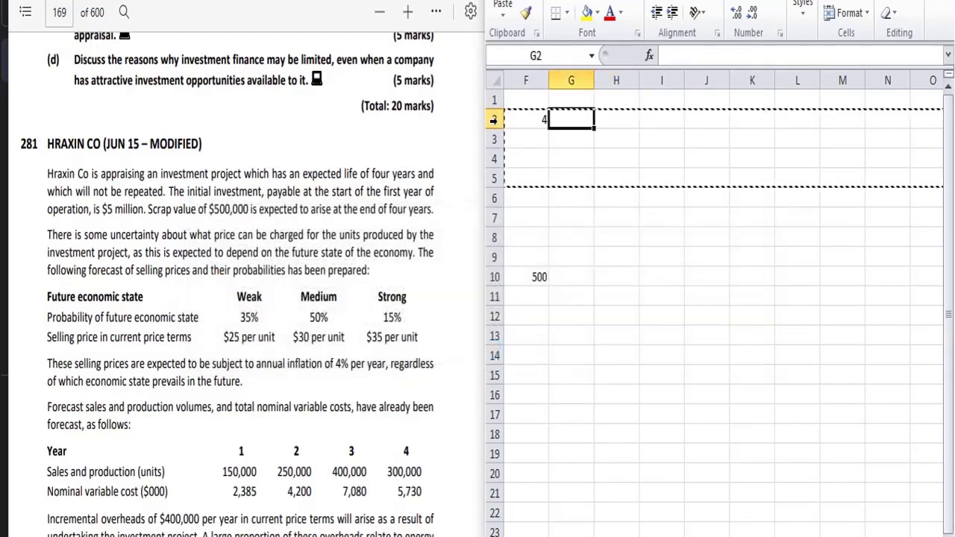
key("Left")
key("Left")
key("Left")
key("Escape")
Step: Copy the block A2:F4 and paste it at H1
key("Home")
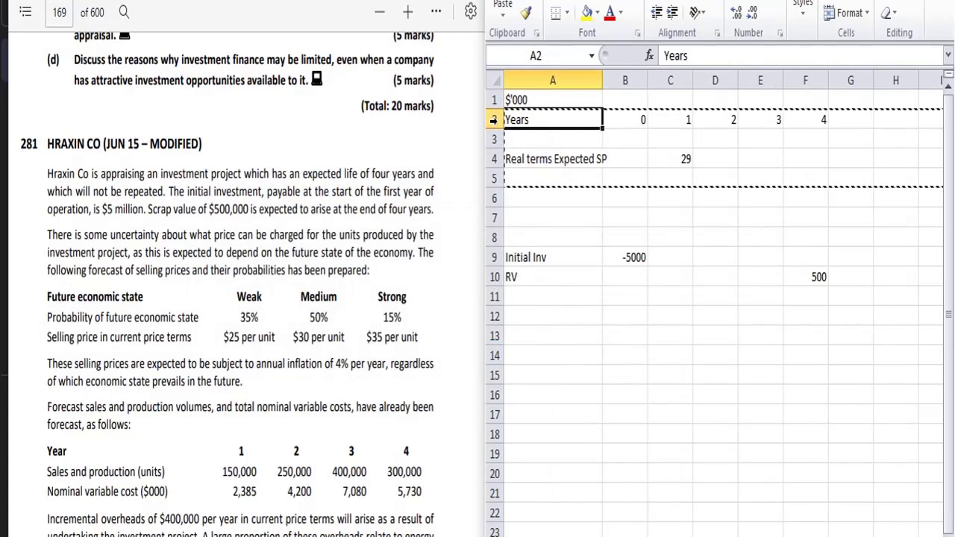
key("shift+Right")
key("shift+Right")
key("shift+Right")
key("shift+Right")
key("shift+Right")
key("shift+Down")
key("shift+Down")
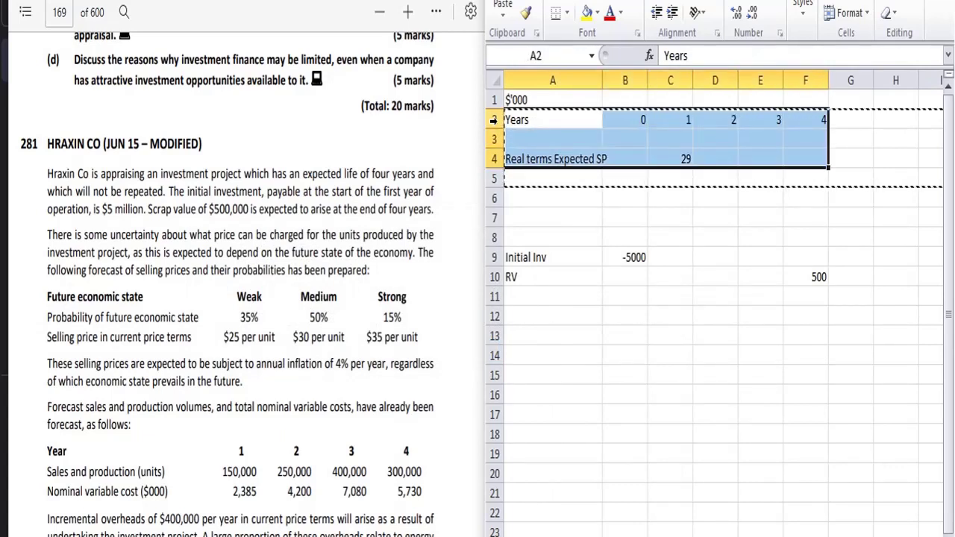
key("ctrl+c")
key("Right")
key("Right")
key("Right")
key("Right")
key("Right")
key("Right")
key("Right")
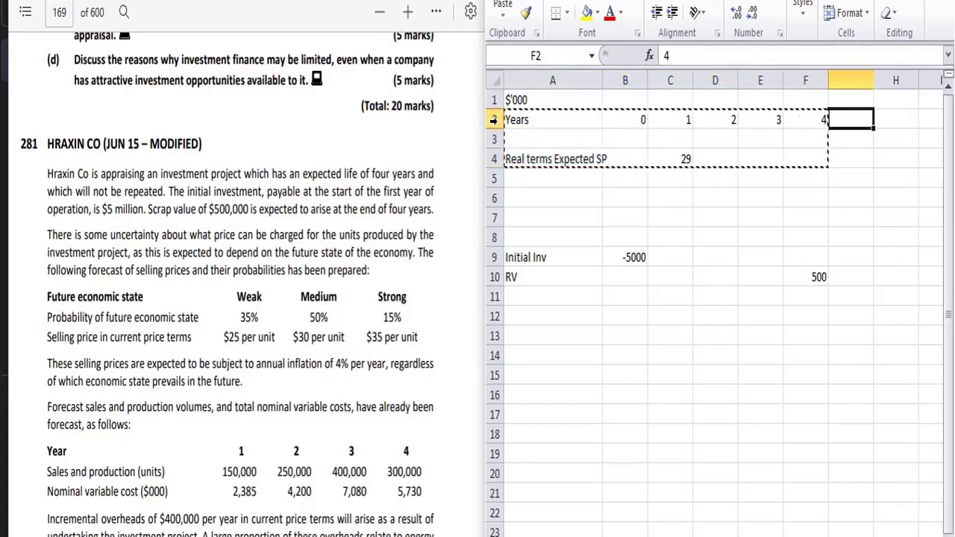
key("Up")
key("ctrl+v")
Step: Check the pasted years and prices around H1, ending on cell H2
key("Down")
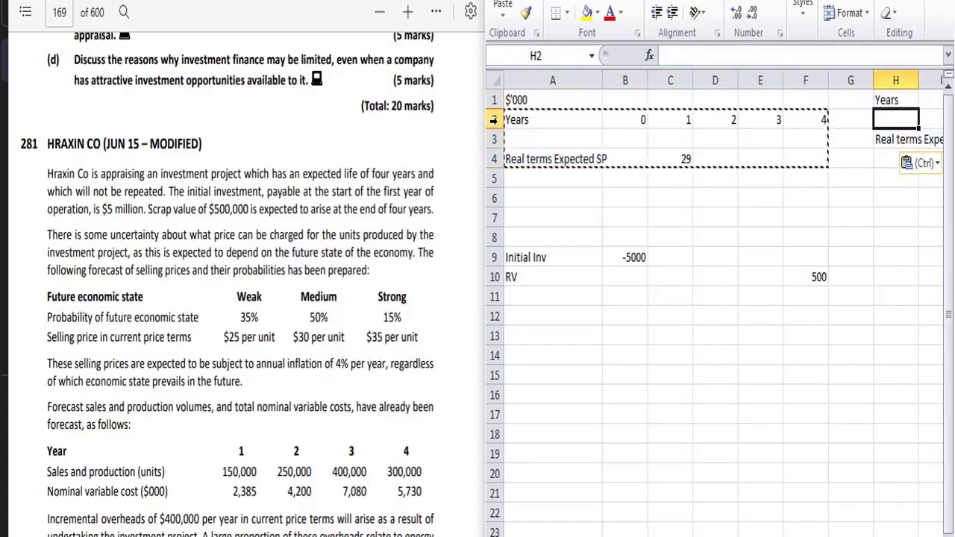
key("Left")
key("Left")
key("Left")
key("Left")
key("Left")
key("Left")
key("Left")
key("Right")
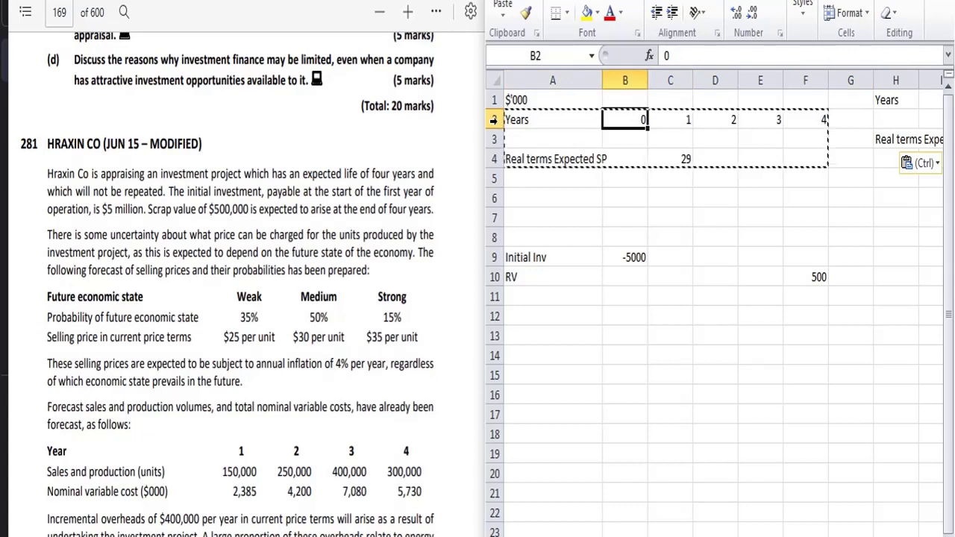
key("Right")
key("Right")
key("Right")
key("Right")
key("Right")
key("Right")
key("Right")
key("Right")
key("Right")
key("Right")
key("Right")
key("Right")
key("Right")
key("Right")
key("Left")
key("Left")
key("Left")
key("Left")
key("Left")
key("Left")
key("Left")
key("Left")
key("Left")
key("Left")
key("Left")
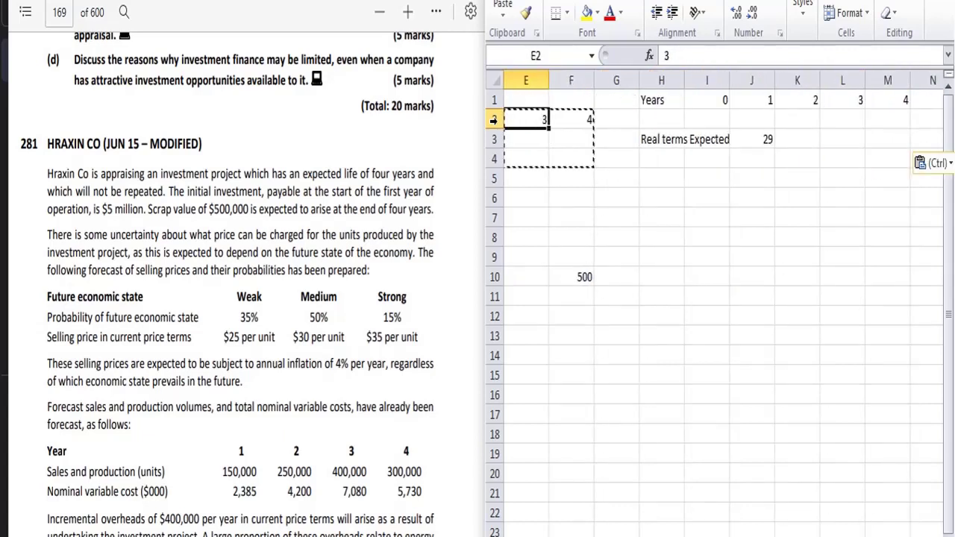
key("Up")
key("Right")
key("Right")
key("Right")
key("Right")
key("Down")
key("Left")
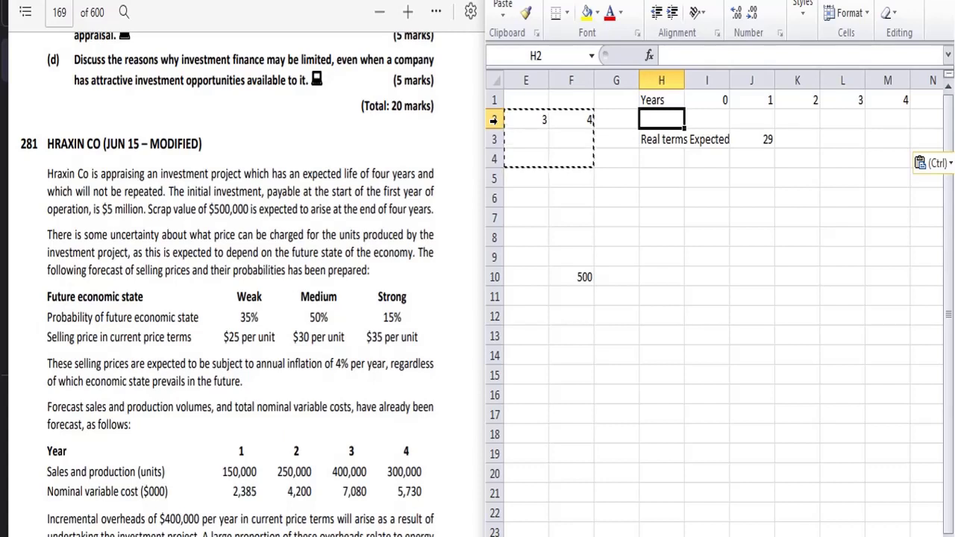
Step: Type a bold Working 1 heading in H2 and autofit column H to the Real terms Expected SP label
type("Wo")
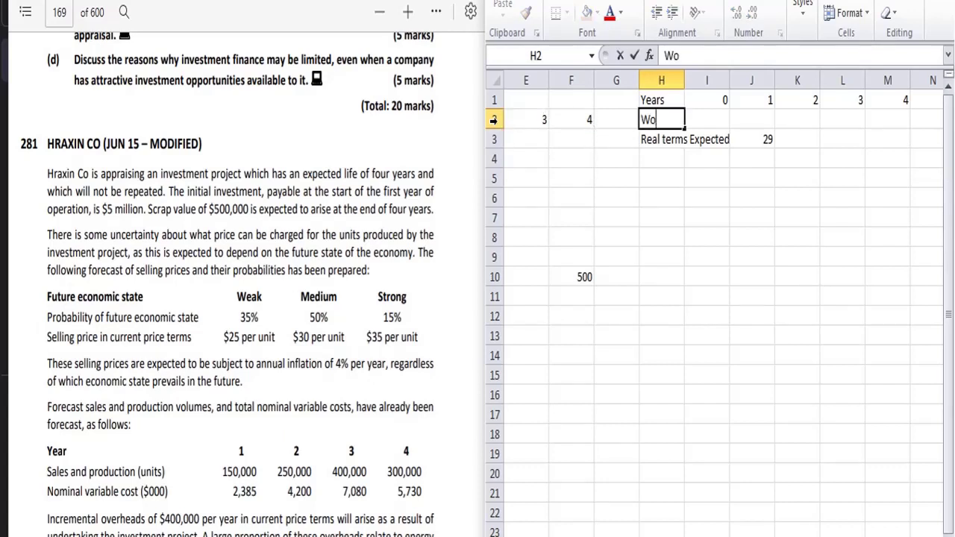
type("tking 1")
key("Return")
key("Up")
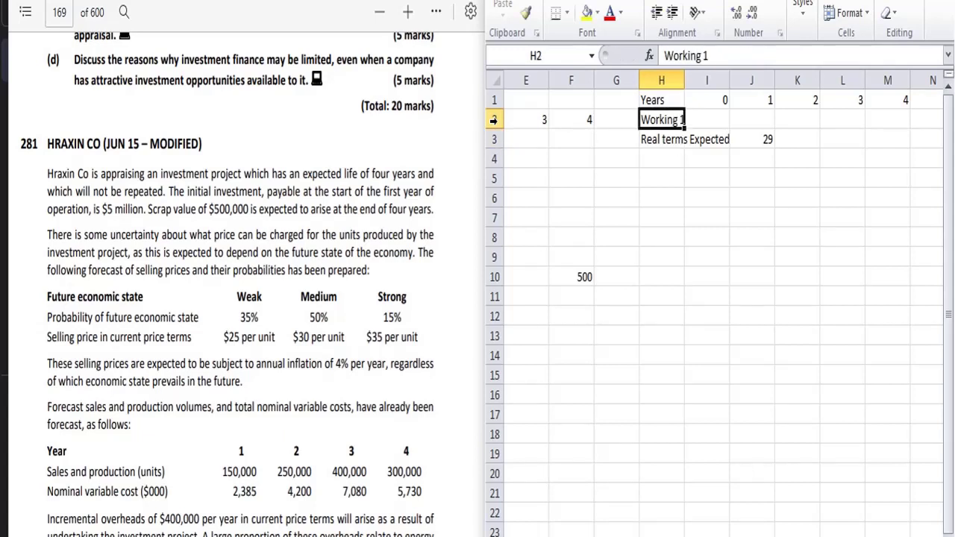
key("ctrl+b")
key("Down")
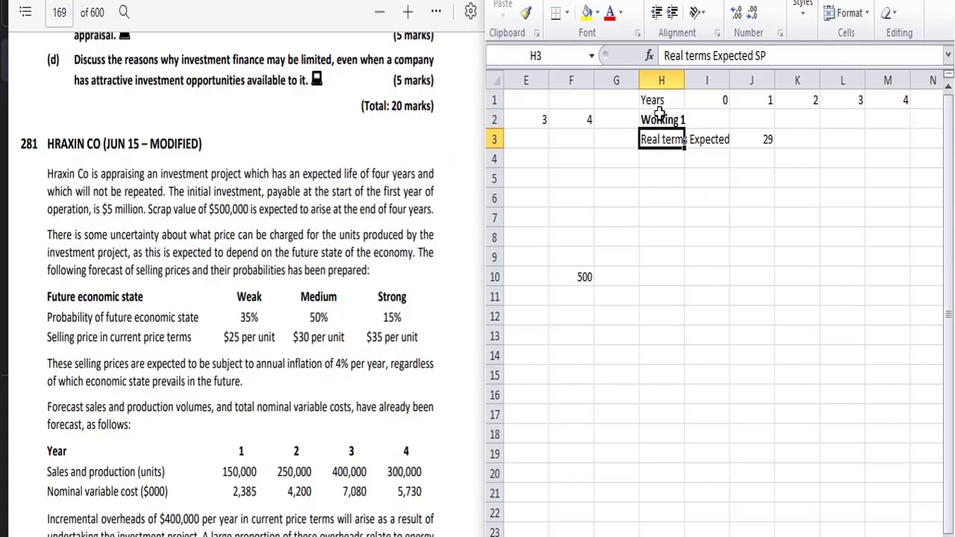
double_click(684, 79)
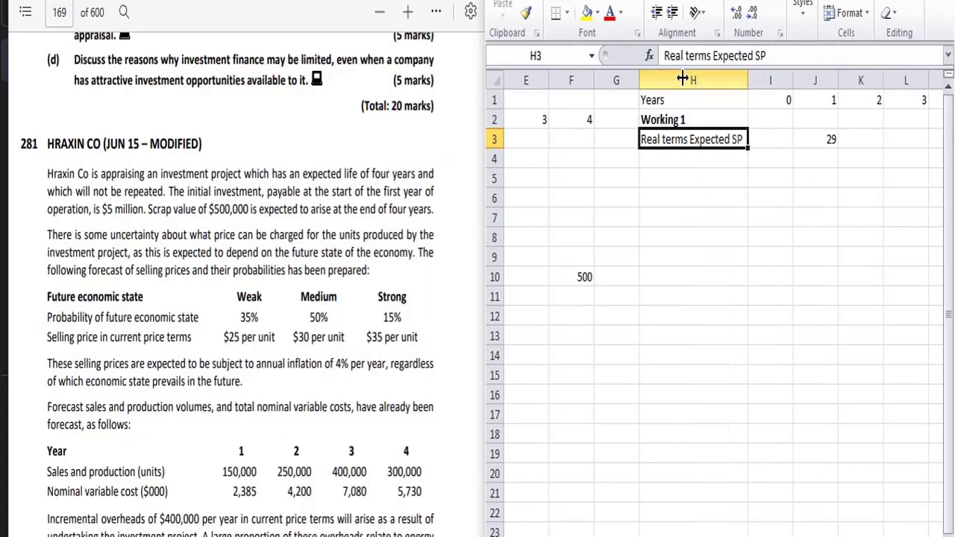
left_click(828, 137)
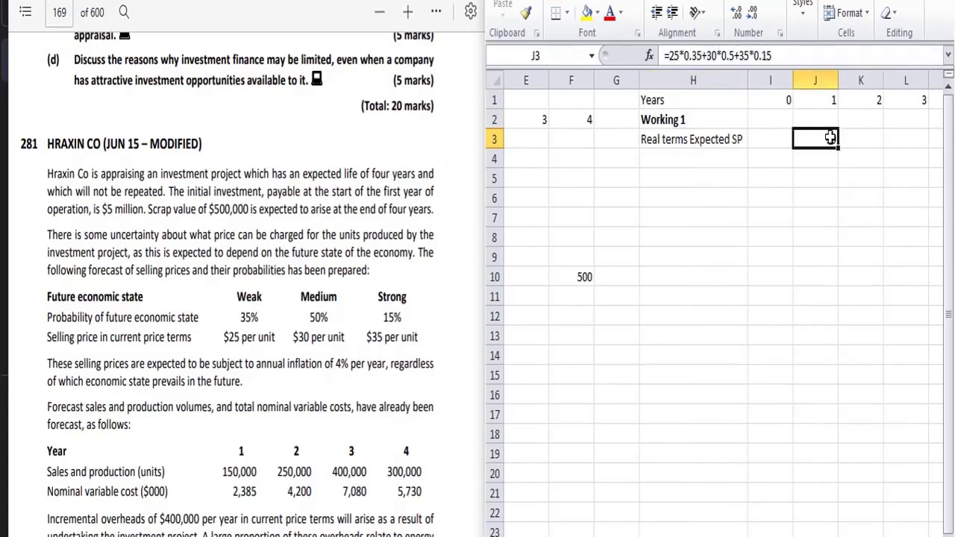
Step: Copy the expected price of 29 from J3 across K3:M3
key("ctrl+c")
left_click_drag(830, 137, 925, 139)
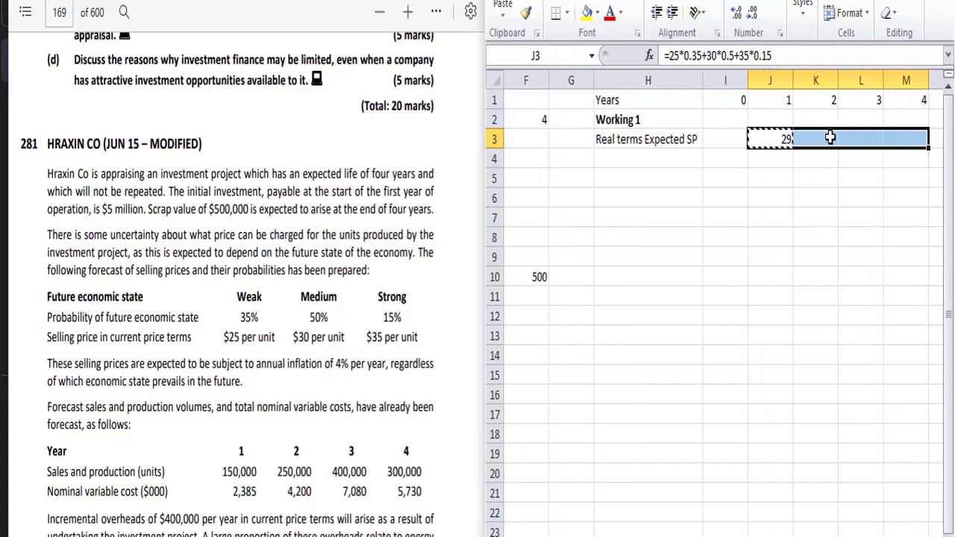
key("ctrl+v")
key("Down")
key("Left")
key("Left")
key("Left")
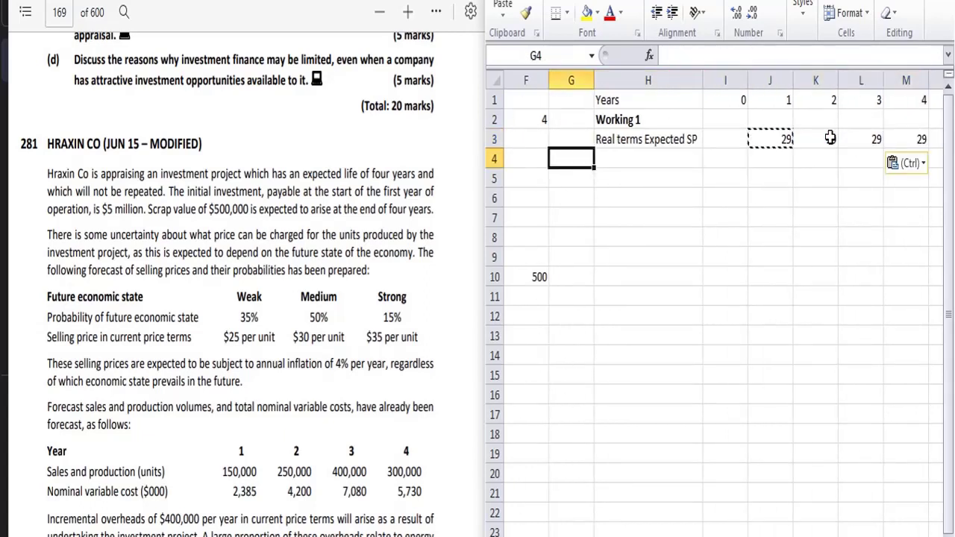
key("Right")
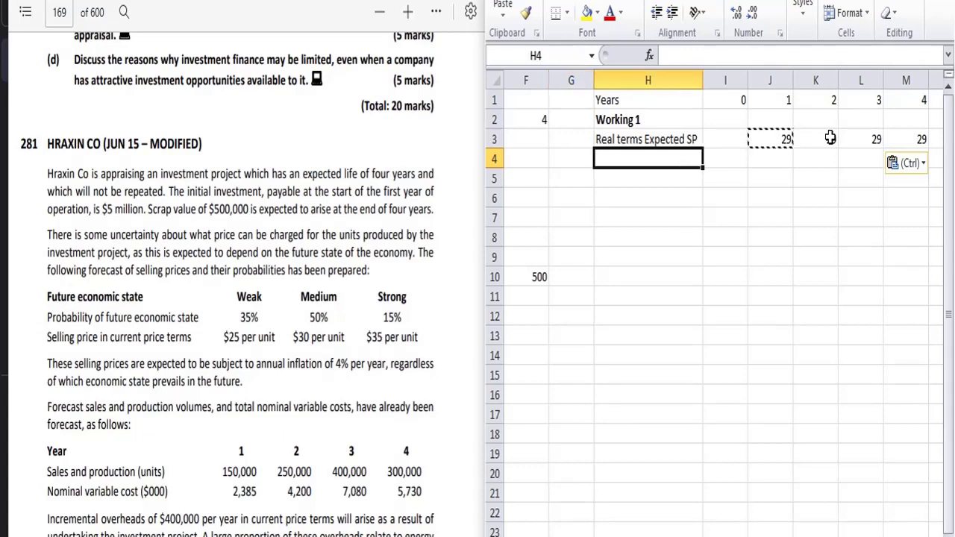
Step: Add a Nominal Terms Expected sp label in H4 with =J3*(1+4%)^J1 in J4
type("N")
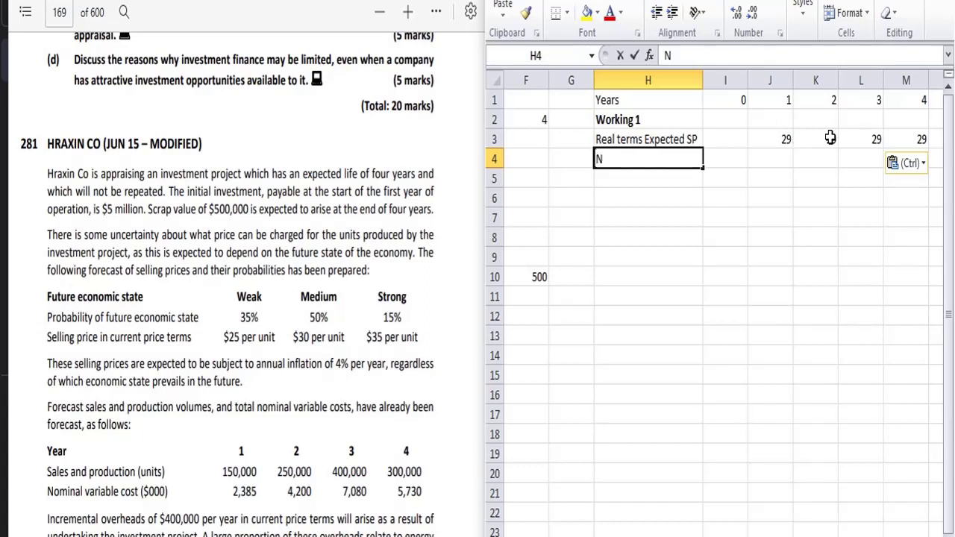
type("ominal Te")
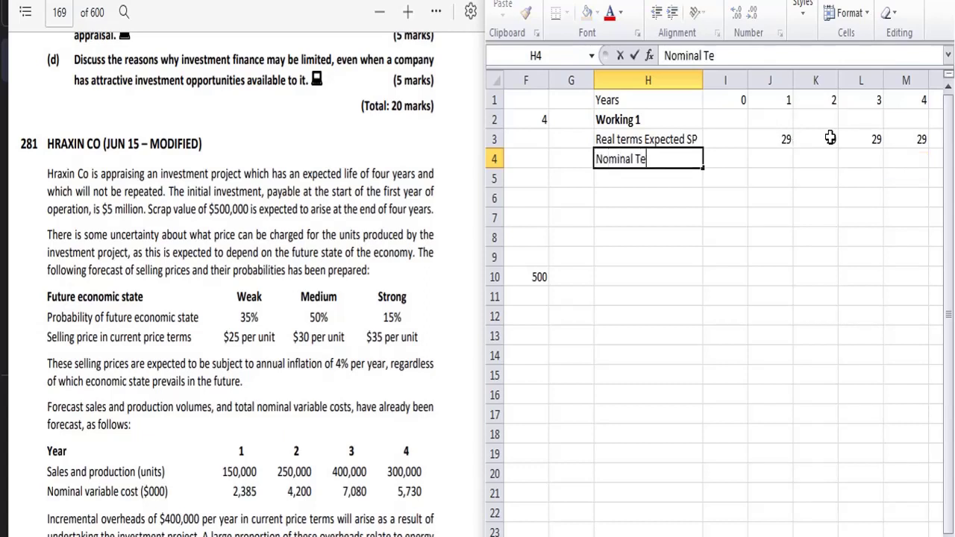
type("rms Expe")
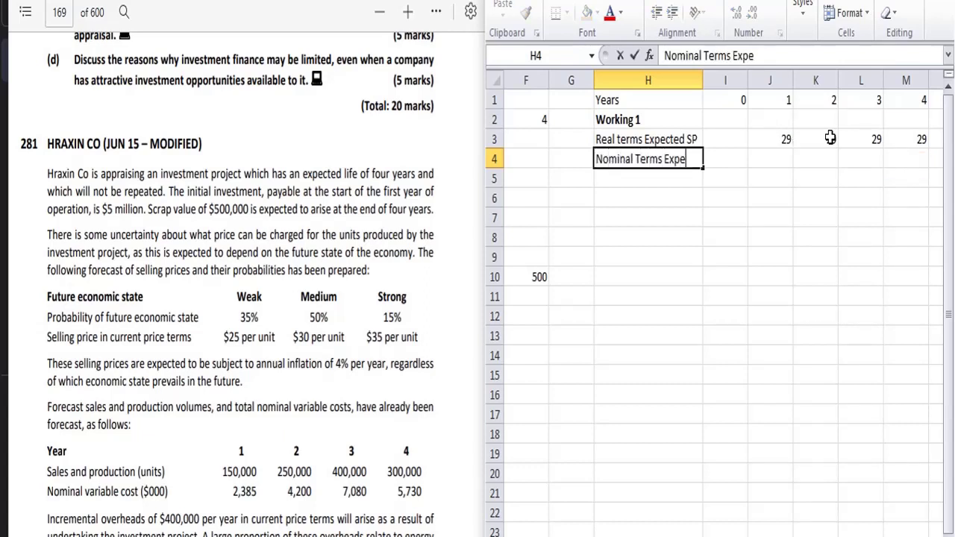
type("cted sp")
key("Right")
key("Right")
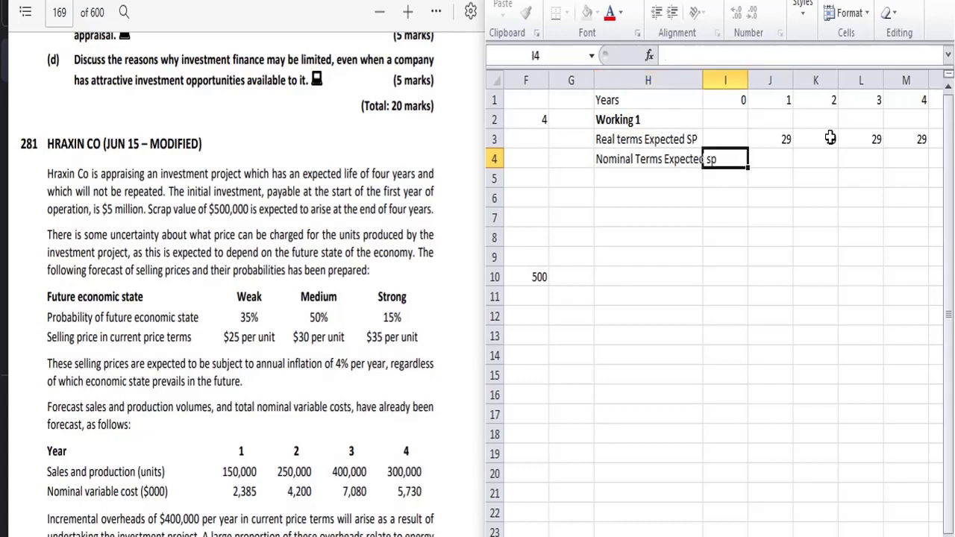
type("=")
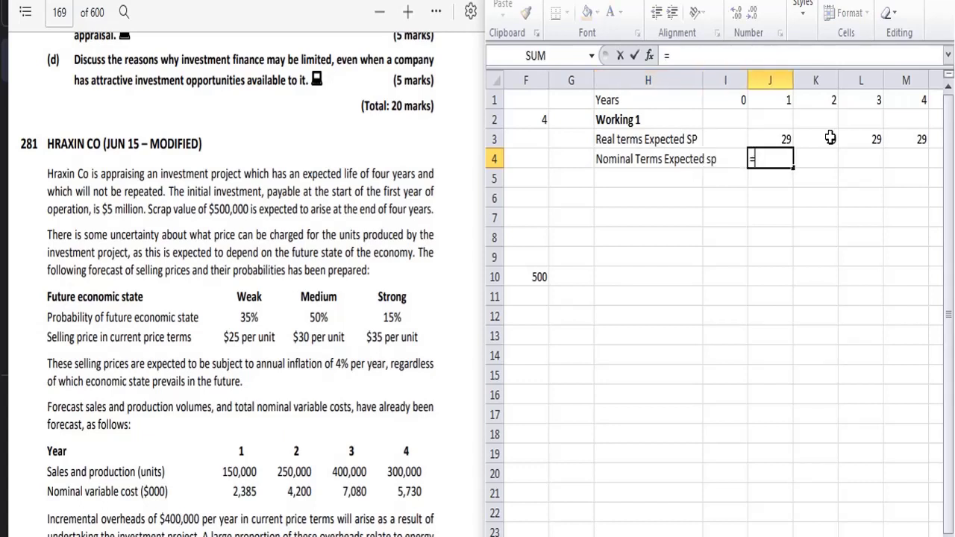
key("Up")
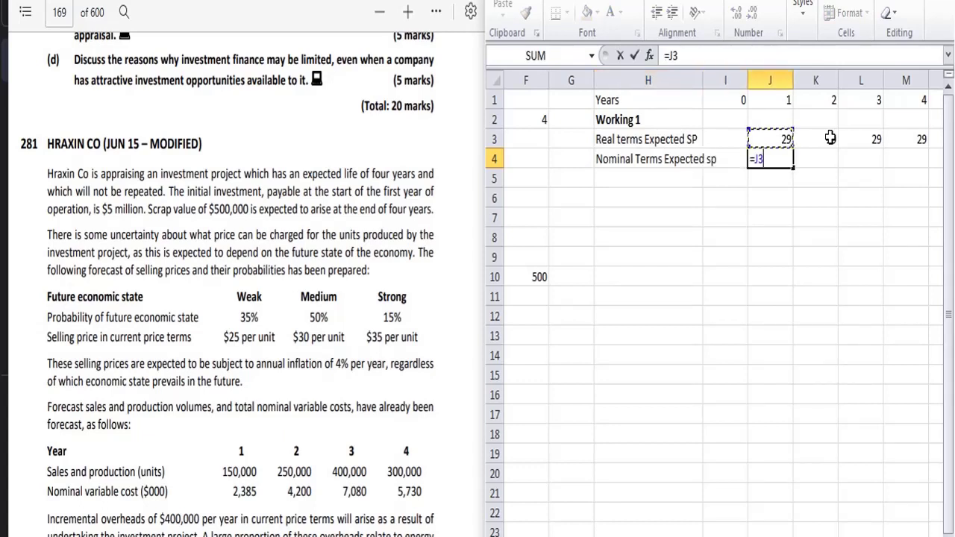
type("*(1+4")
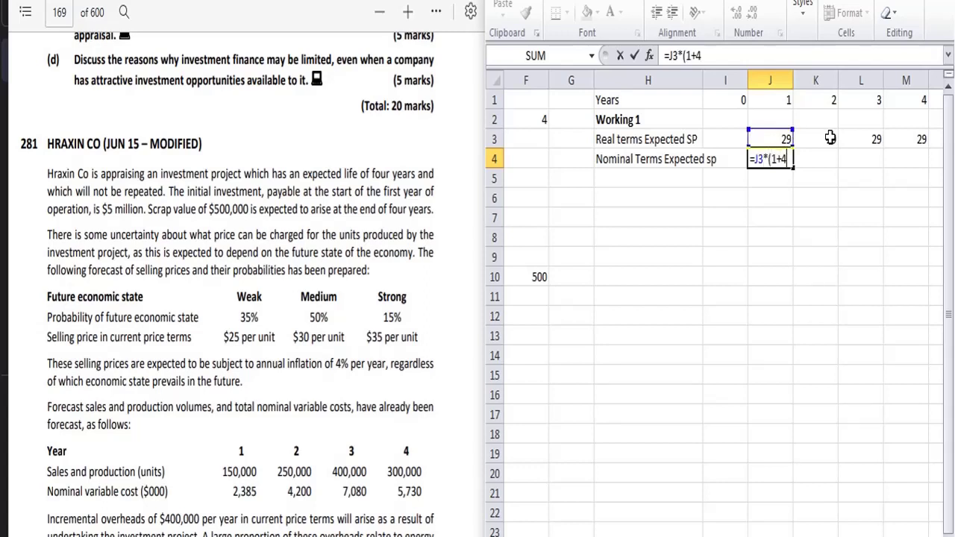
type("%)^")
key("Up")
key("Up")
key("Up")
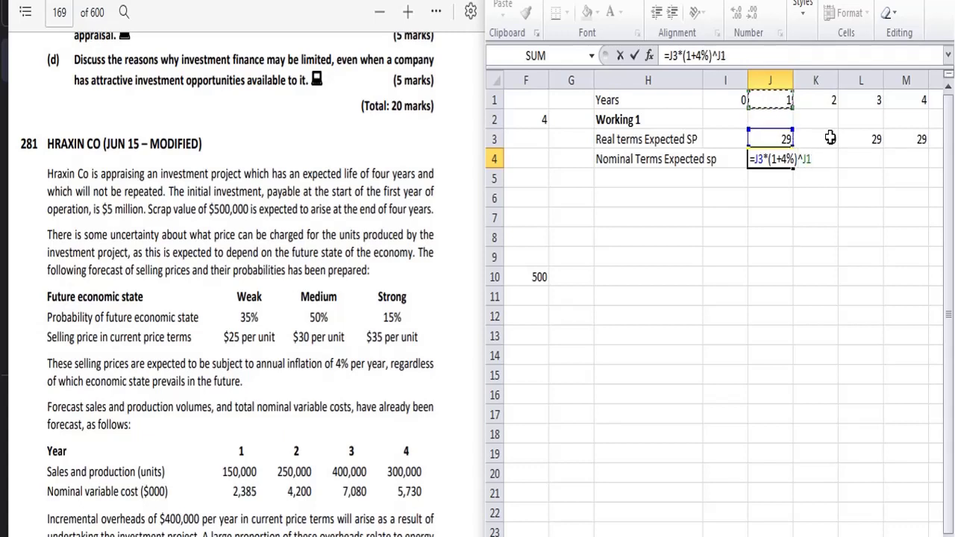
key("Return")
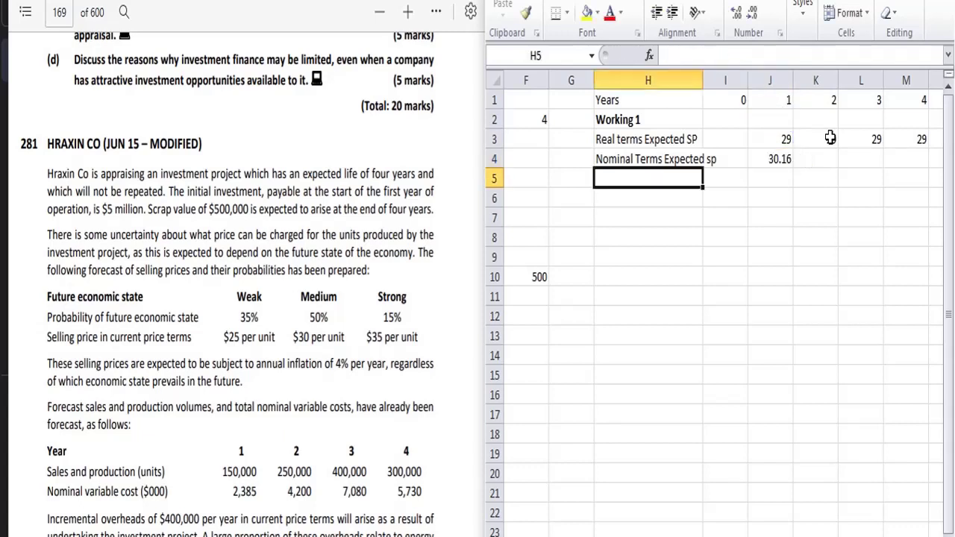
Step: Fill the nominal price formula across years 2 to 4 (J4:M4)
key("Up")
key("Right")
key("Right")
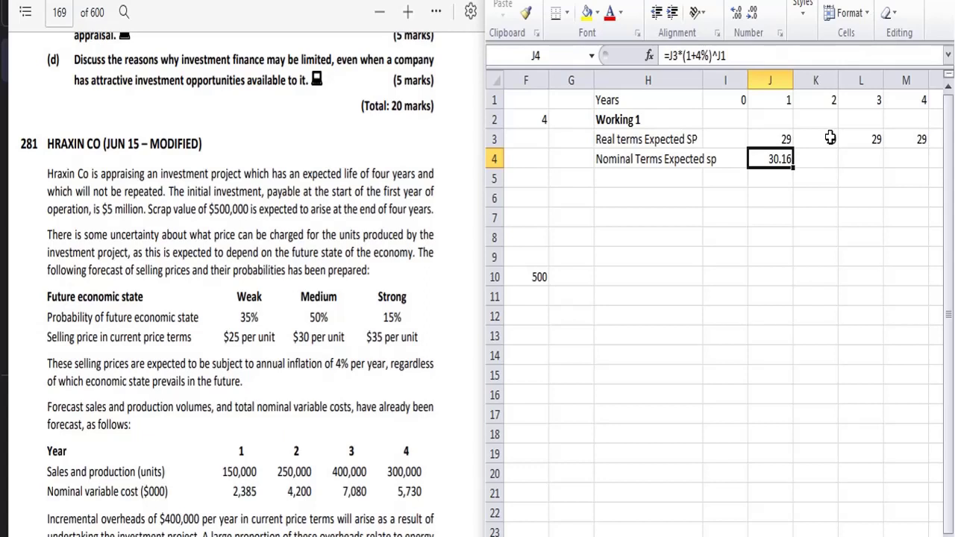
key("ctrl+c")
key("shift+Right")
key("shift+Right")
key("shift+Right")
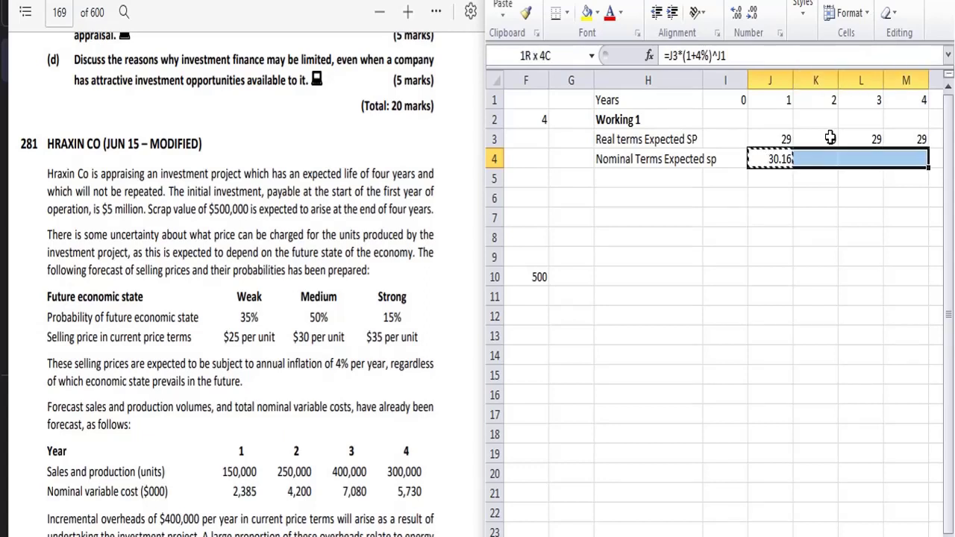
key("ctrl+v")
key("ctrl")
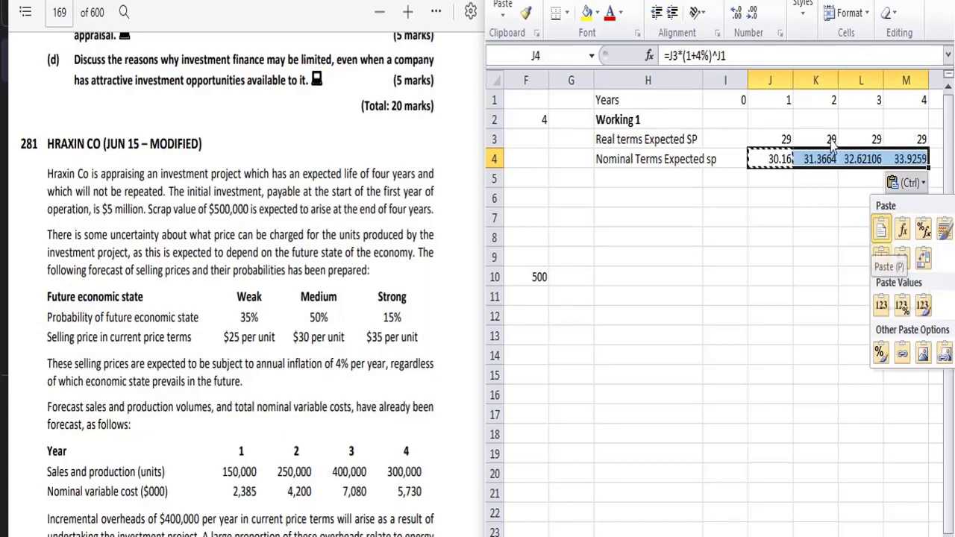
key("Escape")
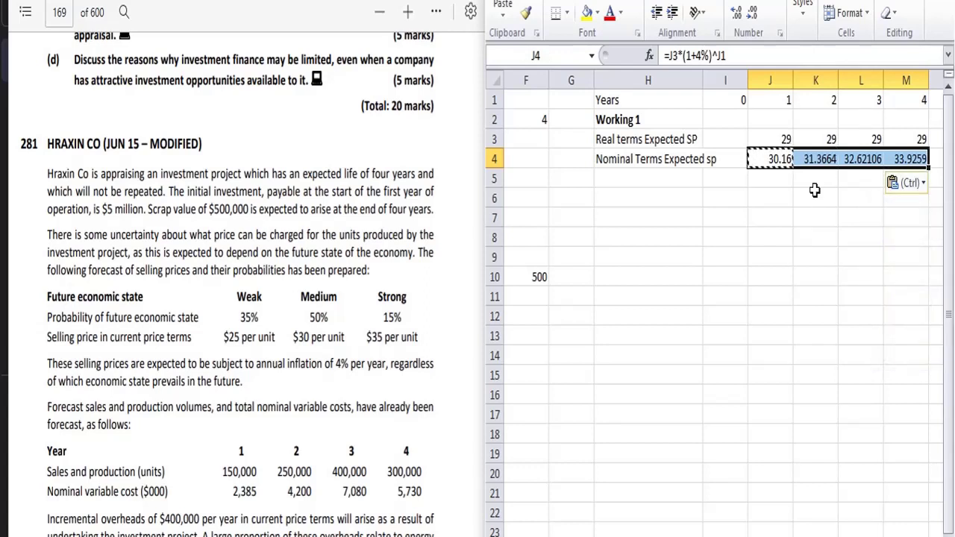
left_click(818, 159)
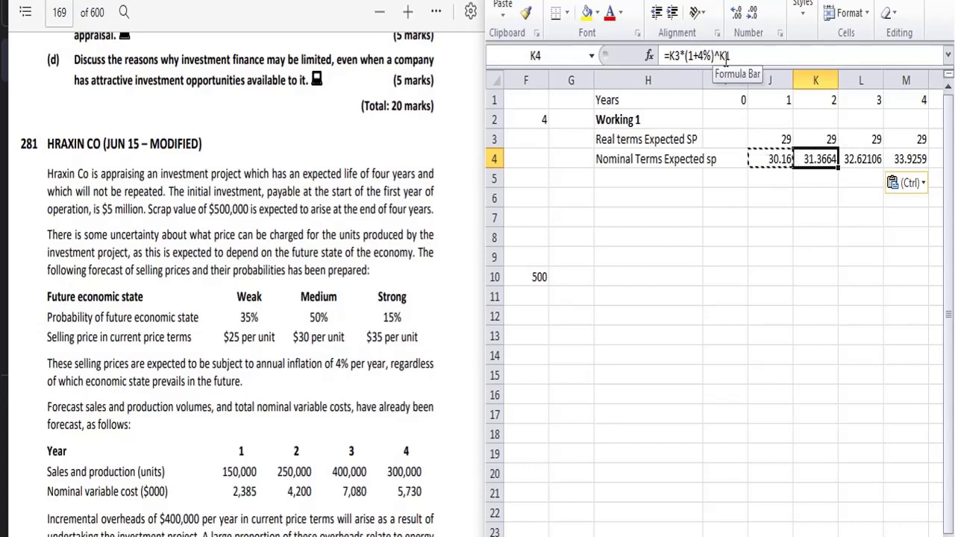
left_click(808, 100)
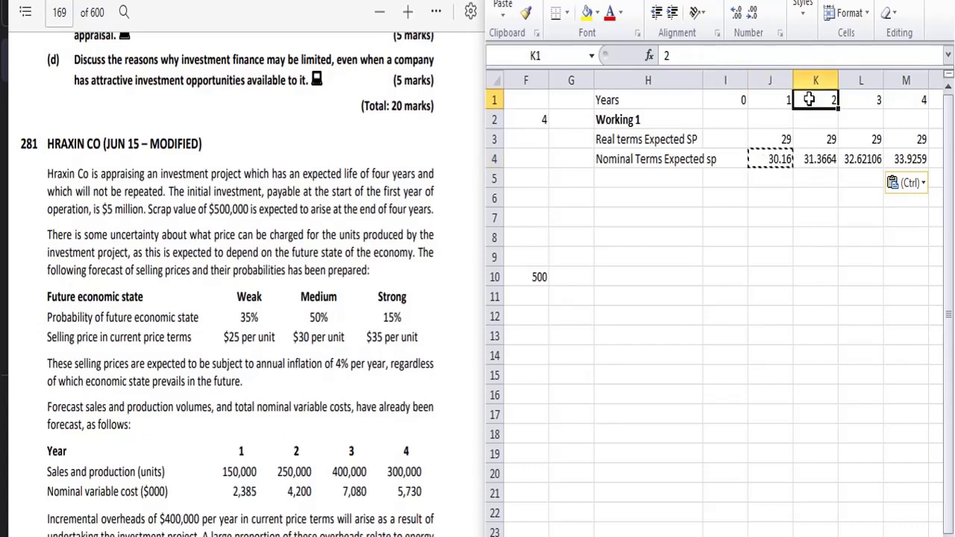
key("Down")
key("Down")
key("Down")
key("Right")
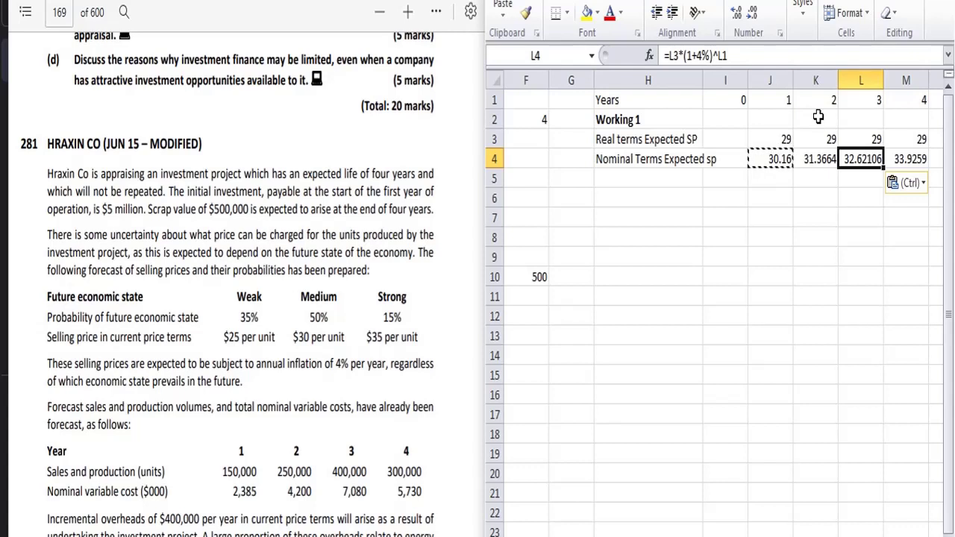
key("Down")
key("Left")
key("Left")
key("Left")
key("Left")
key("Left")
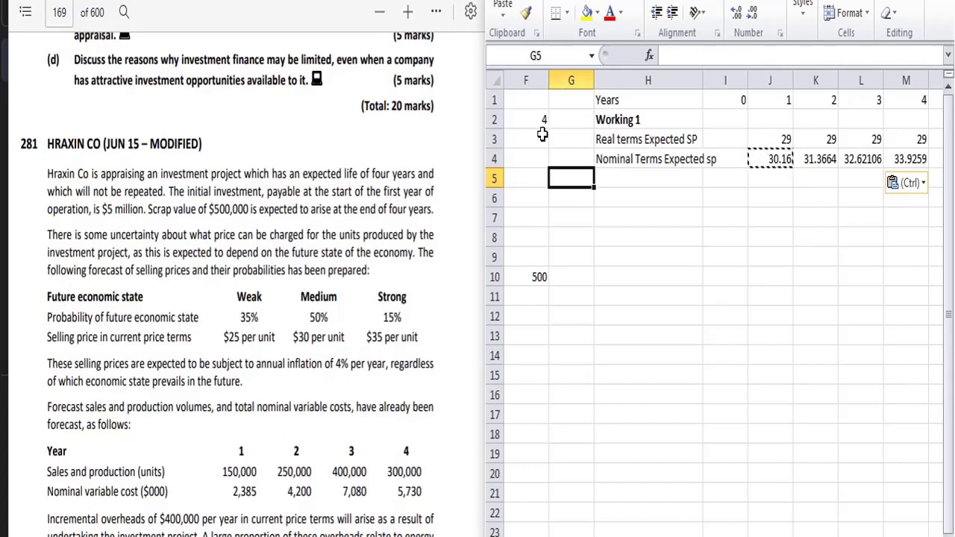
Step: Insert a blank row above the real prices and label it Sales unit
left_click(496, 138)
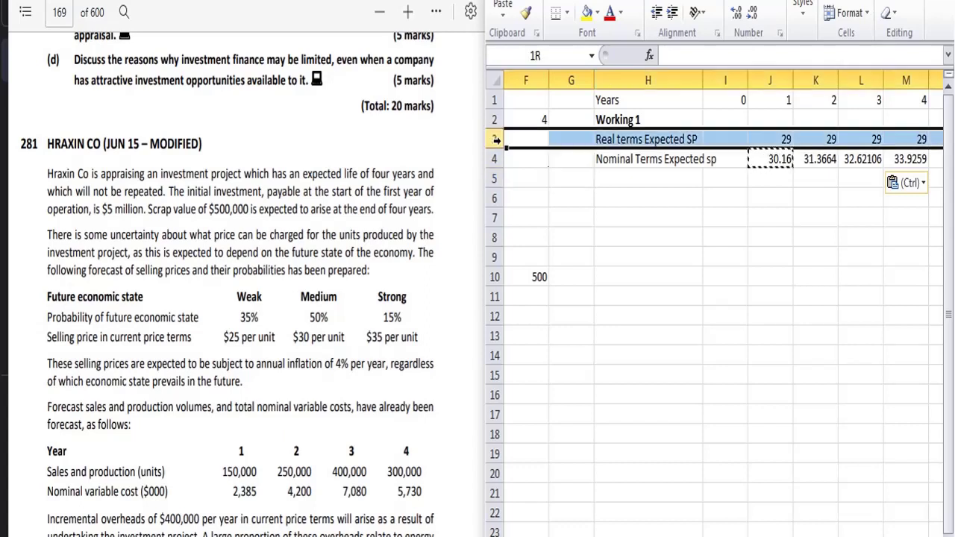
key("ctrl+shift+equal")
key("Down")
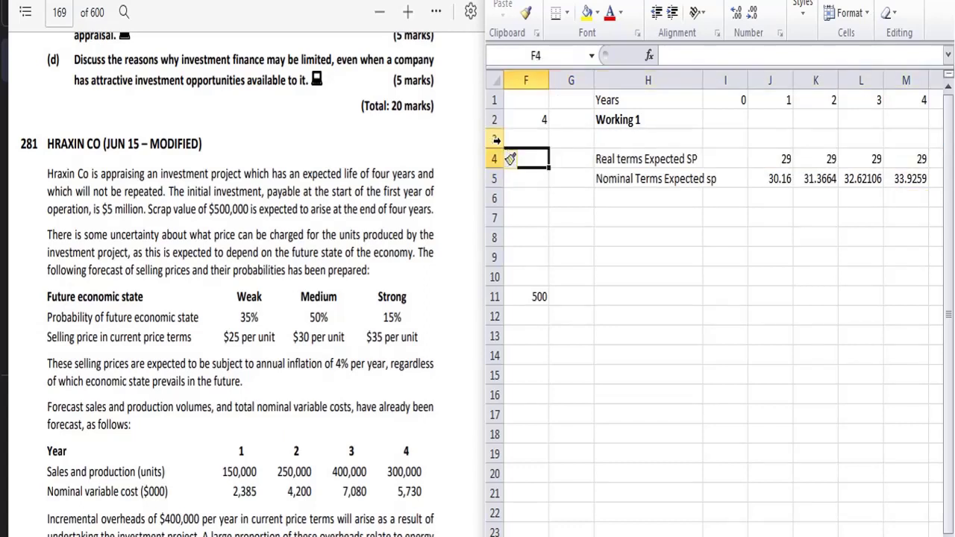
key("Up")
key("Right")
key("Right")
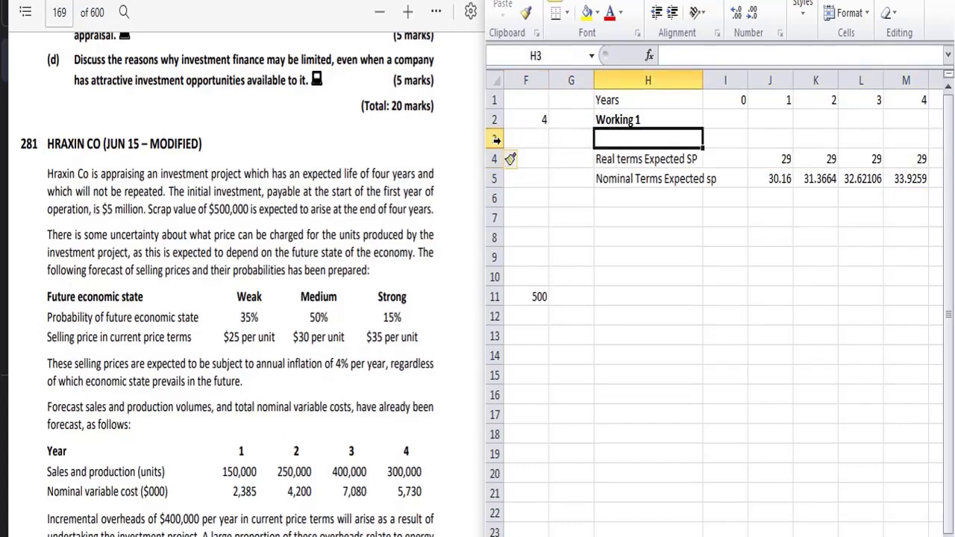
type("Sales")
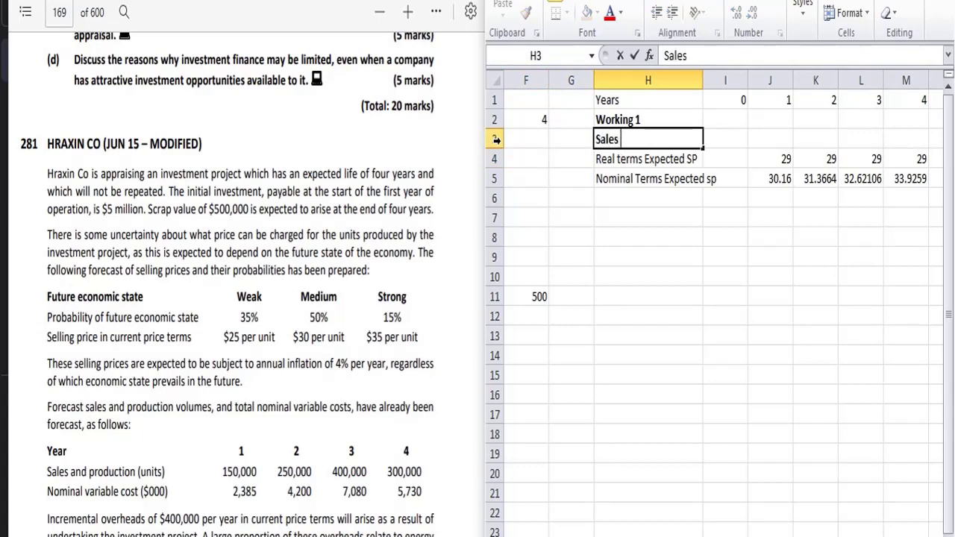
type(" unit")
key("Right")
key("Right")
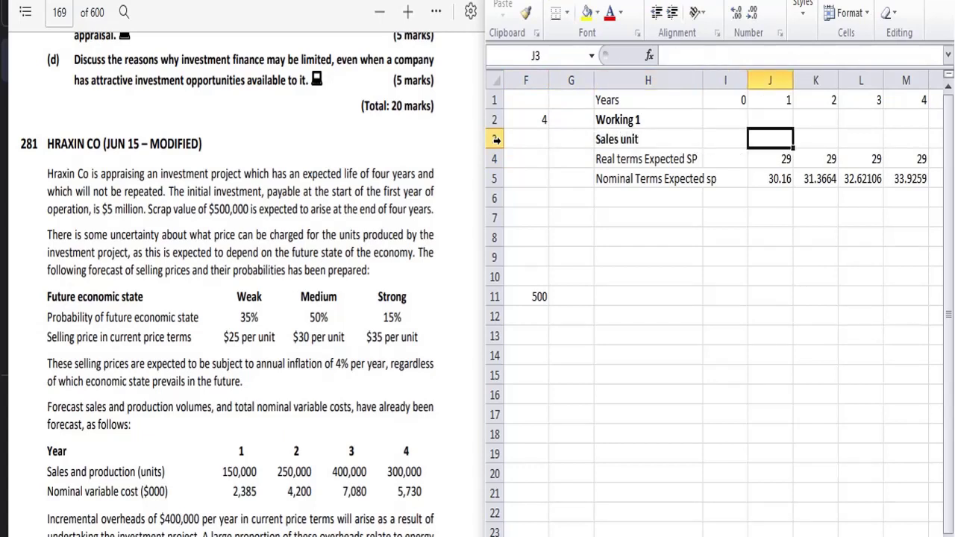
Step: Enter sales units 150, 250, 400 and 300 for years 1 to 4
type("150")
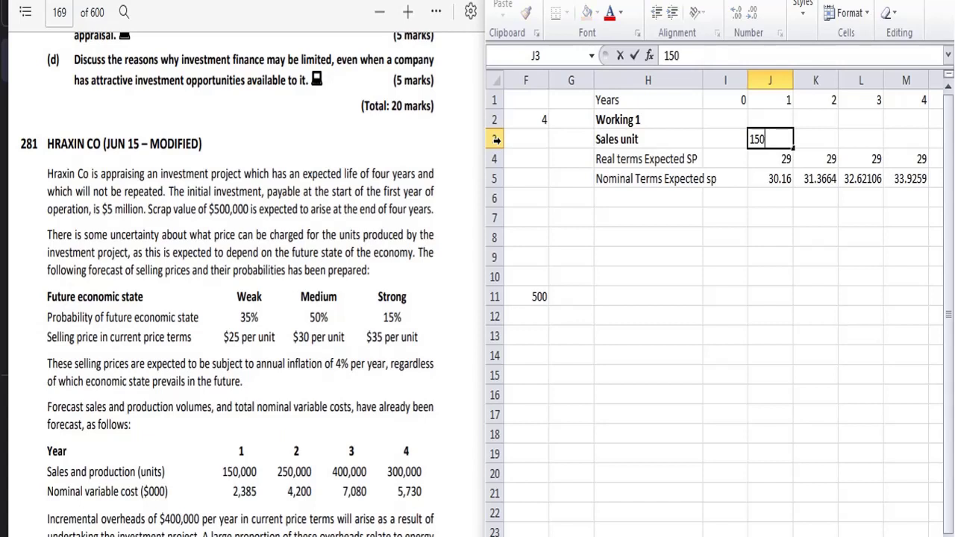
type("0")
key("Right")
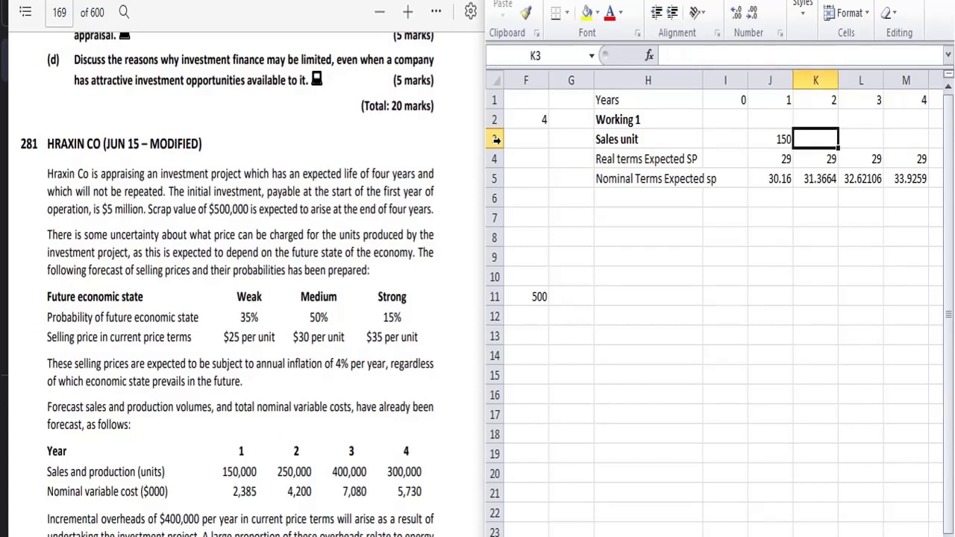
key("Left")
key("ctrl+c")
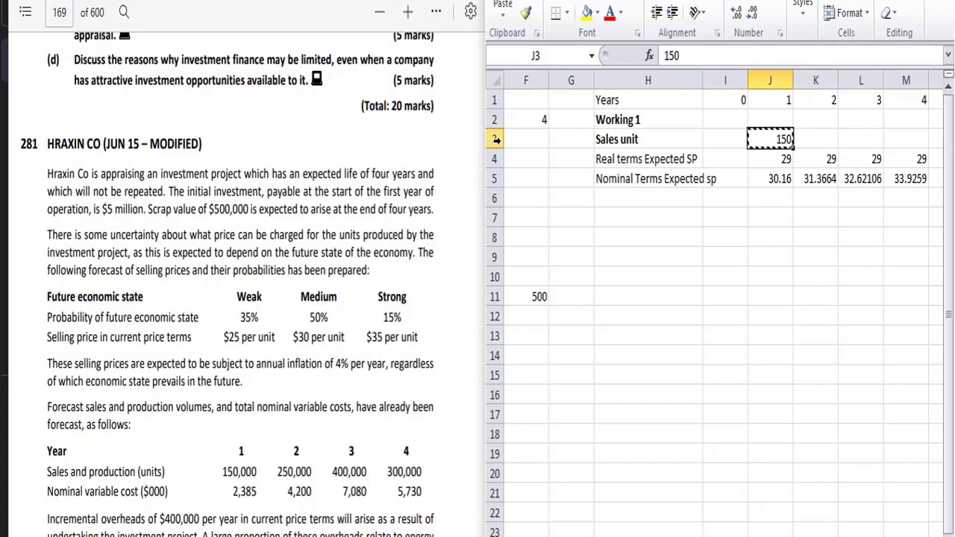
key("Right")
type("250")
key("Right")
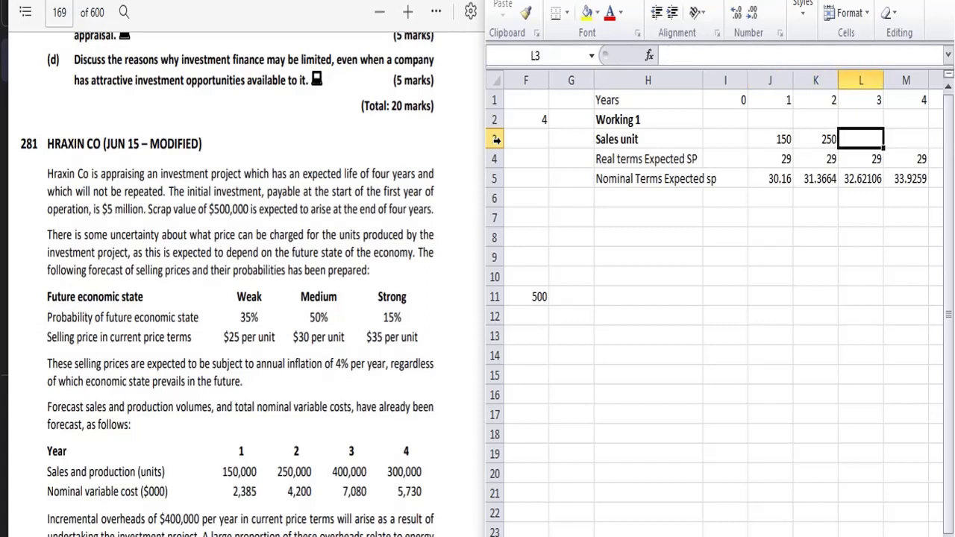
type("400")
key("Right")
type("30")
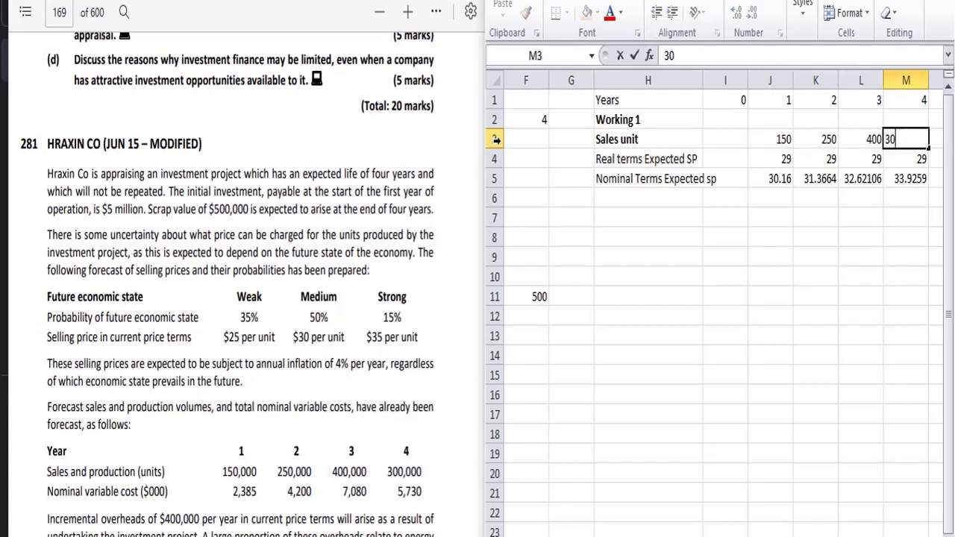
type("0")
key("Return")
key("Left")
key("Left")
key("Left")
key("Left")
key("Left")
key("Left")
key("Left")
key("Left")
key("Left")
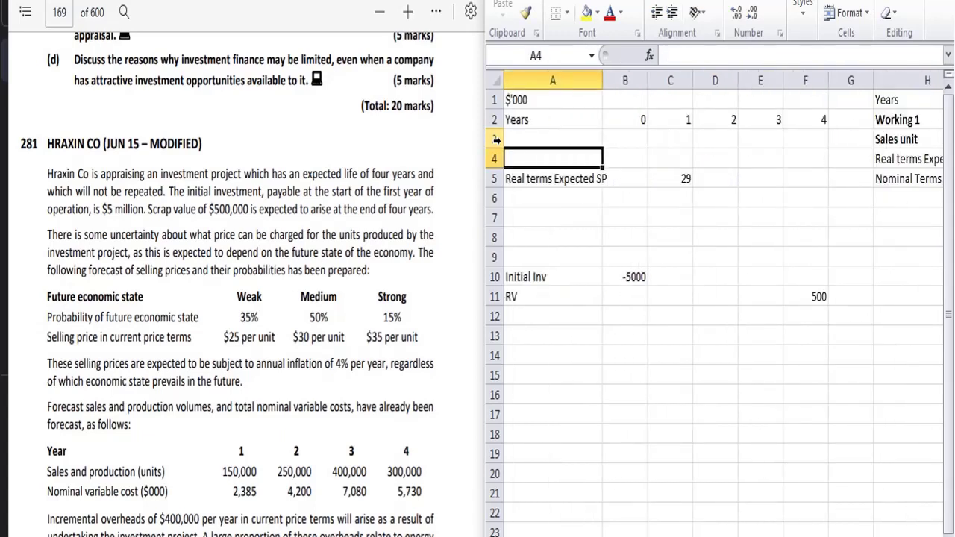
Step: Label row 4 'Revenue' and enter the year 1 formula: sales units times nominal price
type("Reve")
type("nue")
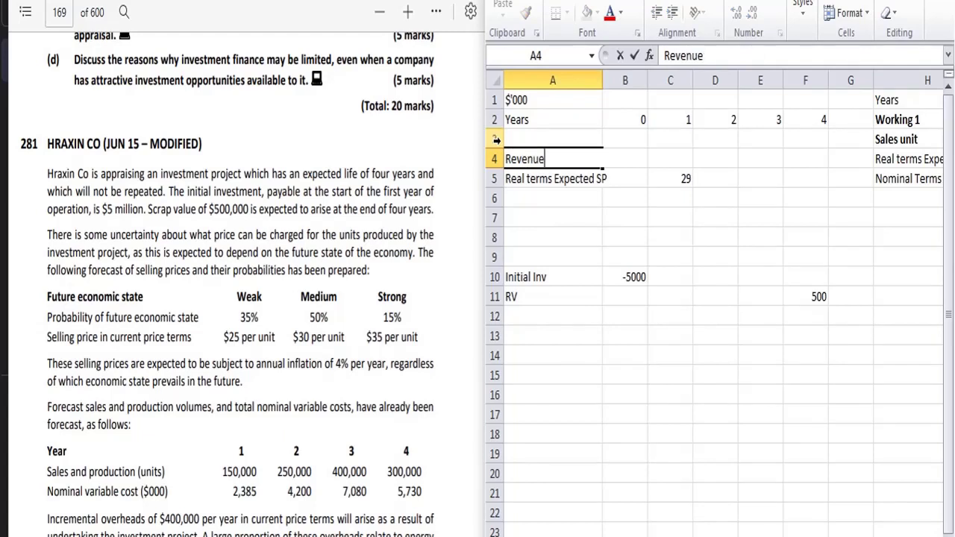
key("Tab")
key("Right")
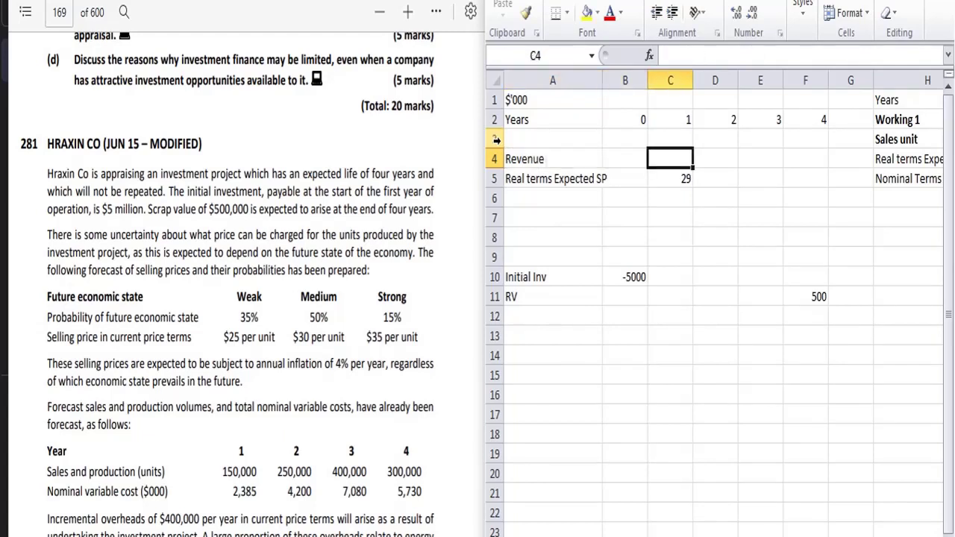
type("=")
key("Right")
key("Right")
key("Right")
key("Right")
key("Right")
key("Right")
key("Right")
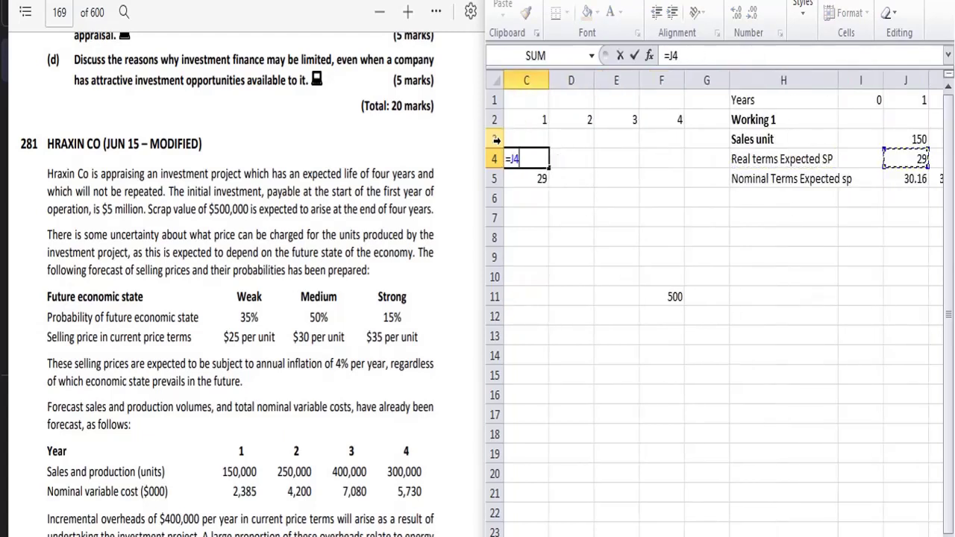
key("Right")
key("Up")
key("Left")
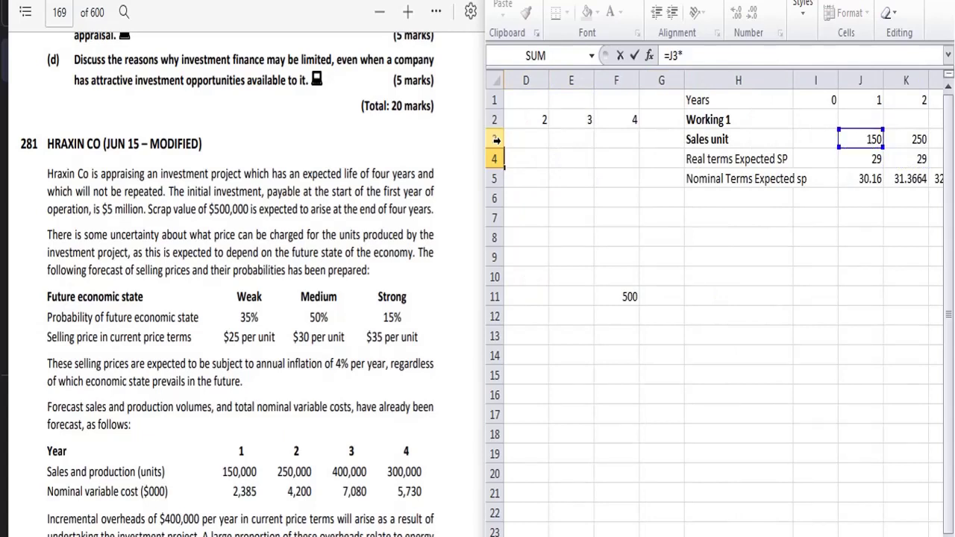
type("*")
key("Down")
key("Right")
key("Right")
key("Right")
key("Right")
key("Right")
key("Right")
key("Right")
key("Right")
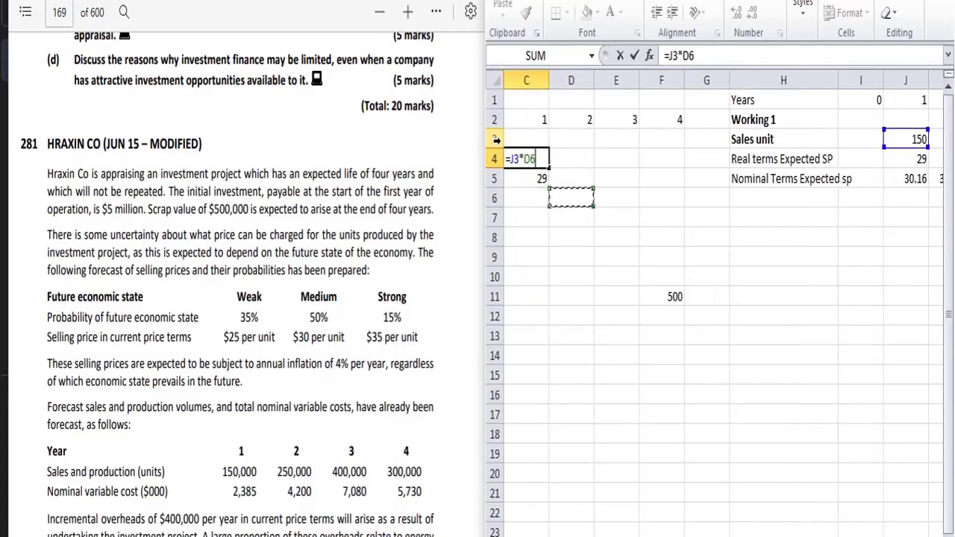
key("Left")
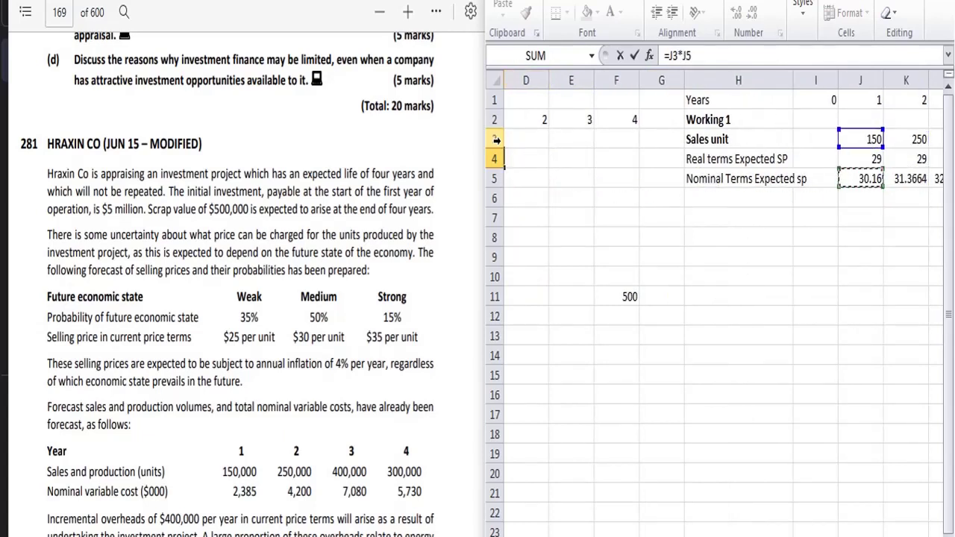
key("Return")
key("Left")
key("Left")
Step: Copy the revenue formula across years 2–4 and round to whole numbers: 4524, 7842, 13048, 10178
key("Up")
key("Up")
key("Right")
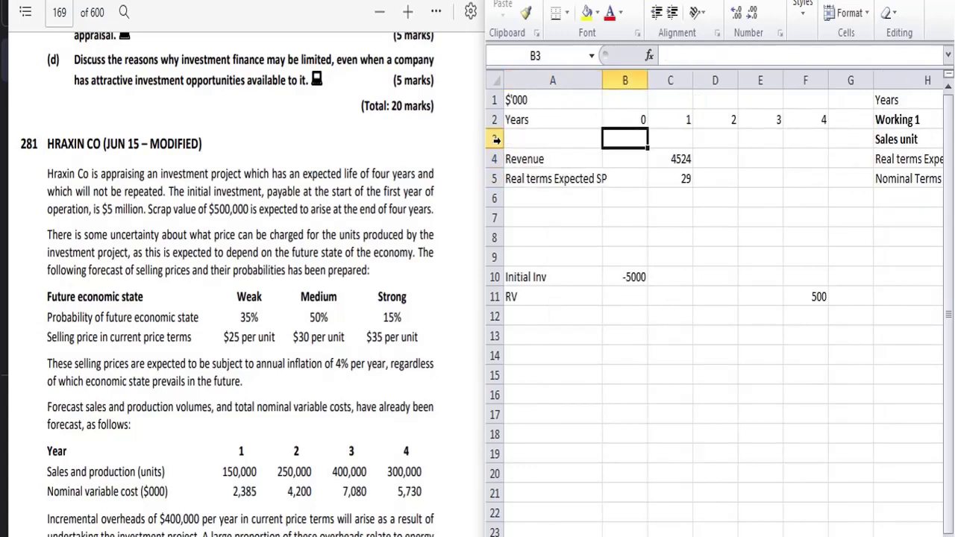
key("Down")
key("Down")
key("Right")
key("Up")
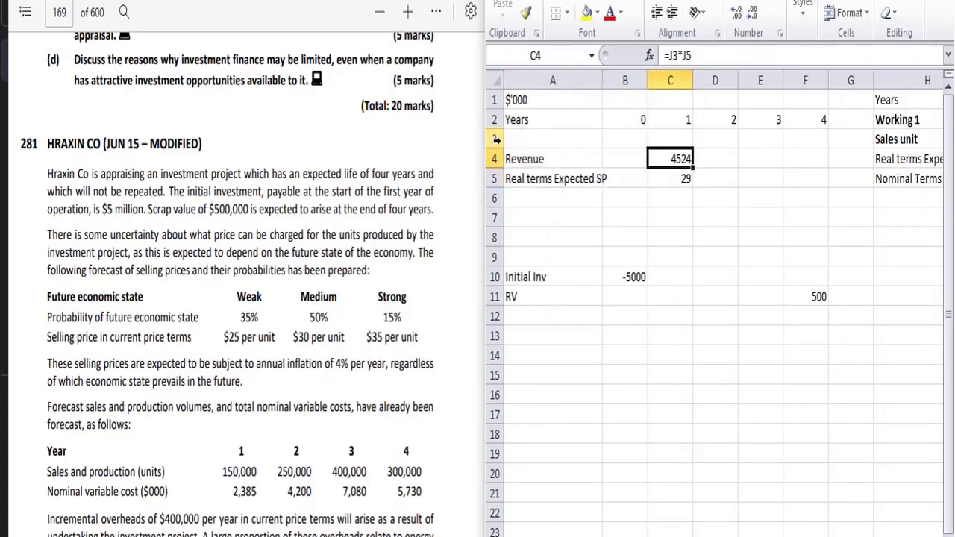
key("ctrl+c")
key("shift+Right")
key("shift+Right")
key("shift+Right")
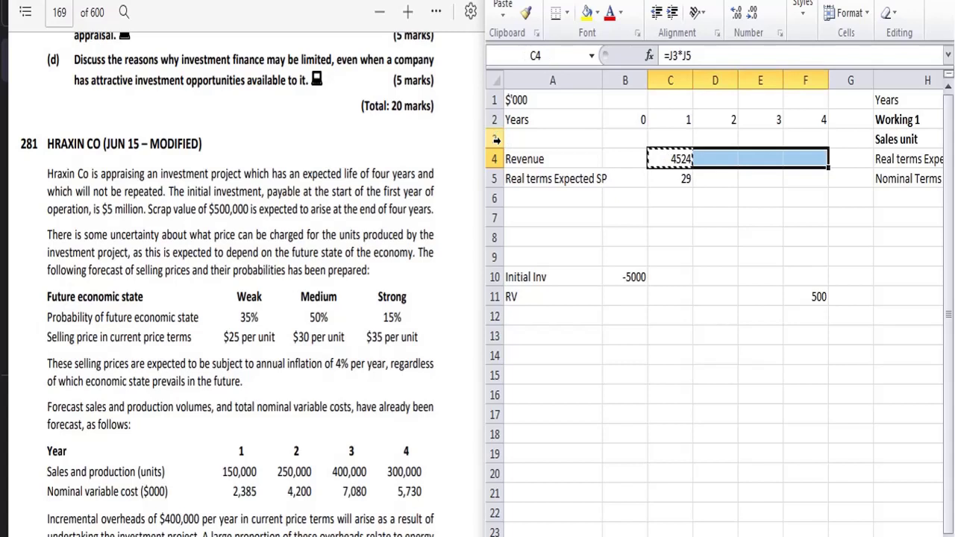
key("ctrl+v")
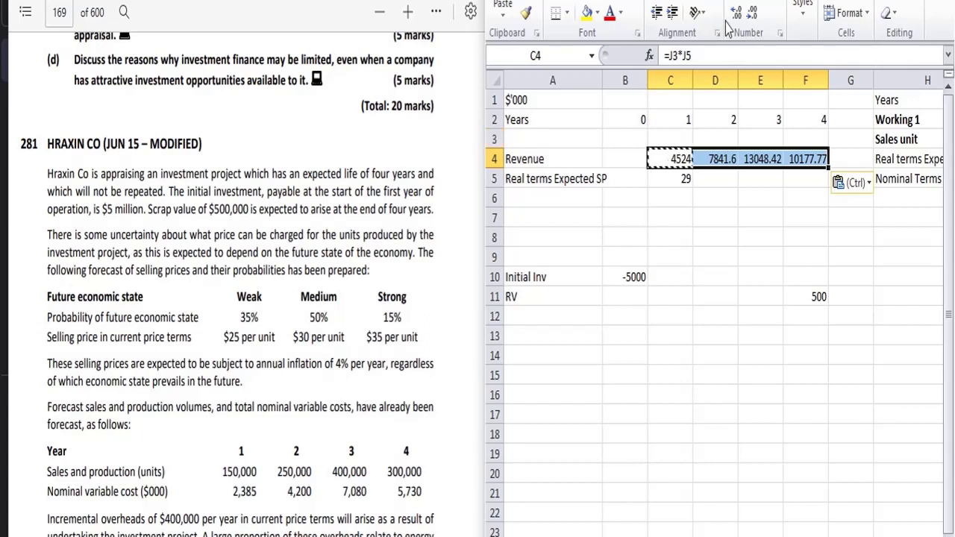
left_click(749, 16)
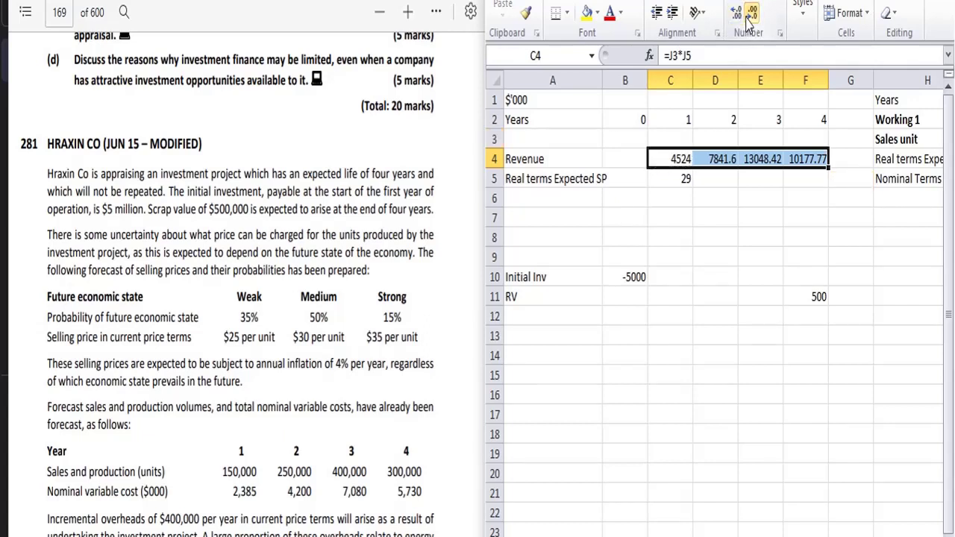
key("Return")
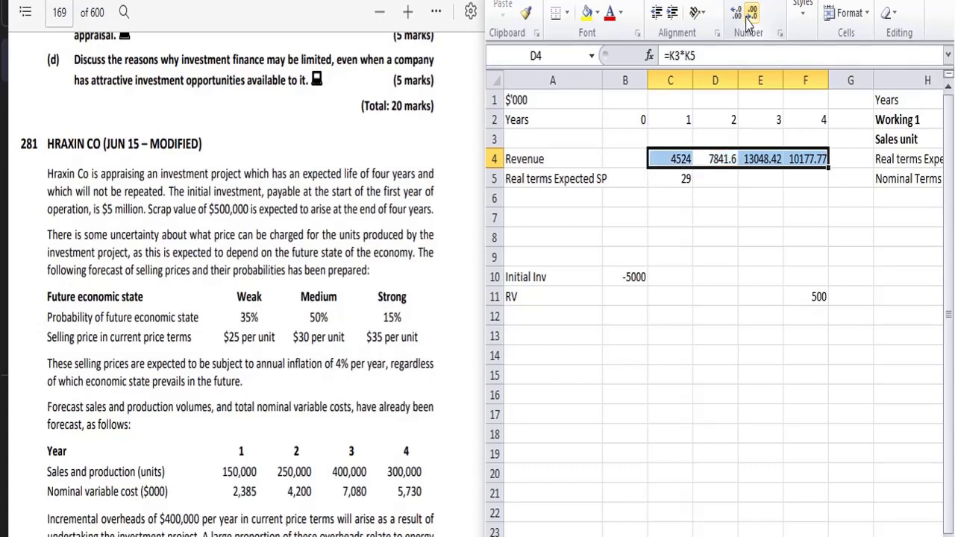
left_click(749, 16)
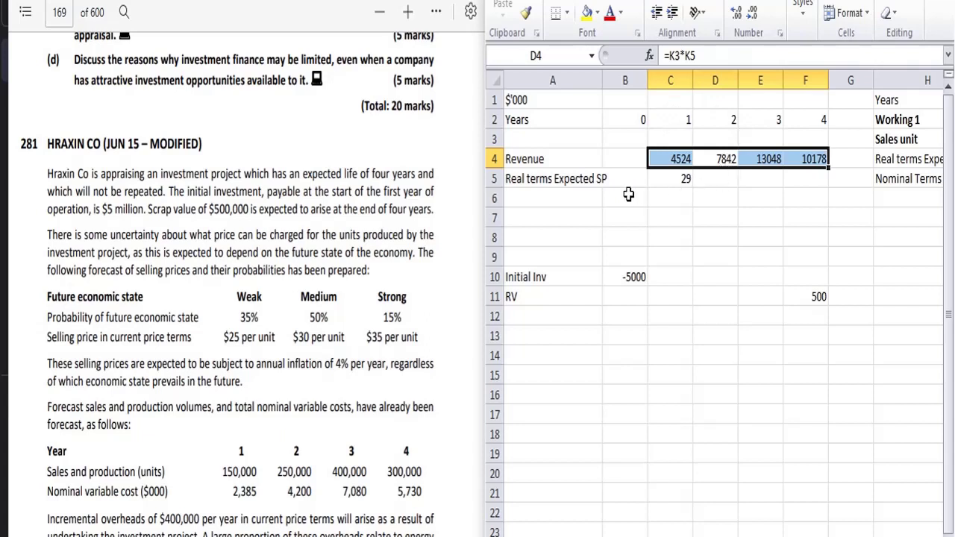
left_click(588, 198)
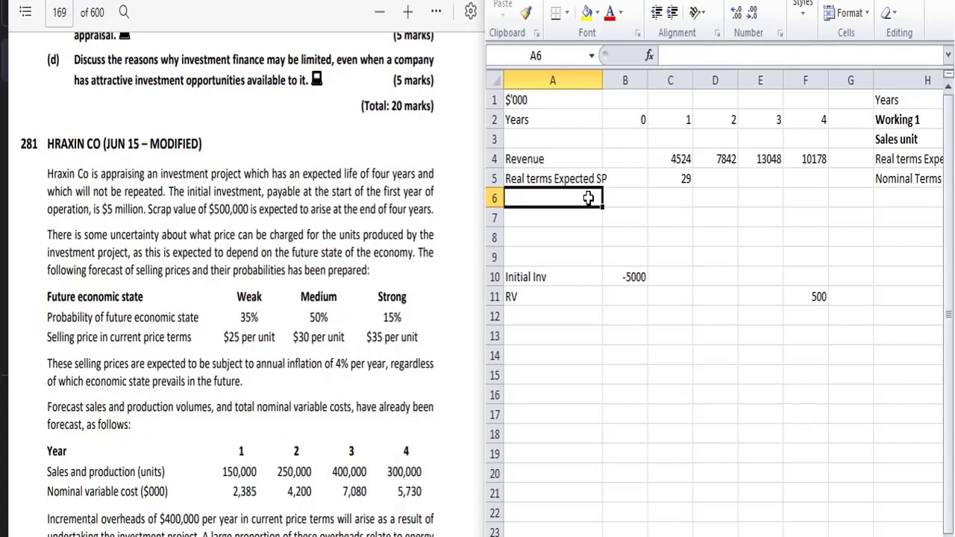
Step: Relabel row 5 as 'Nominal Variables cost'
key("Up")
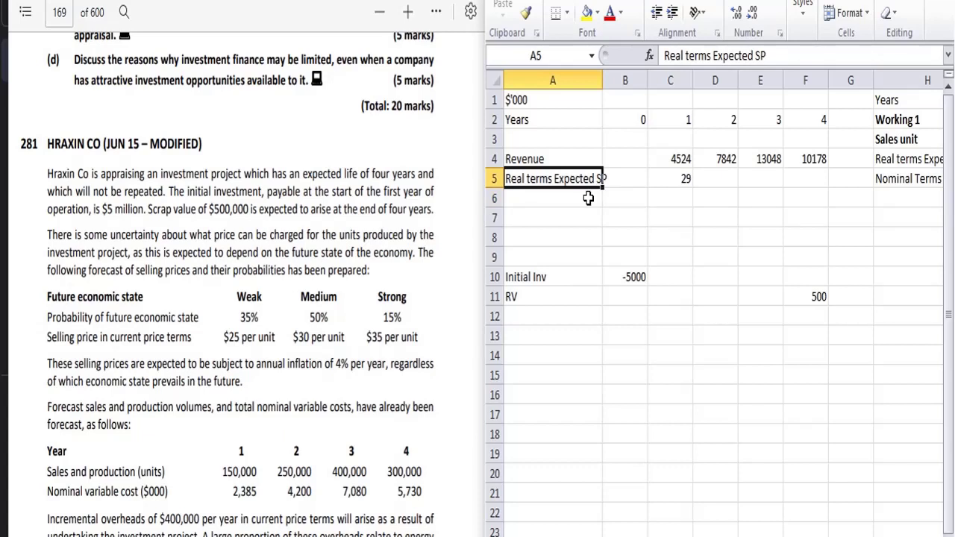
type("N")
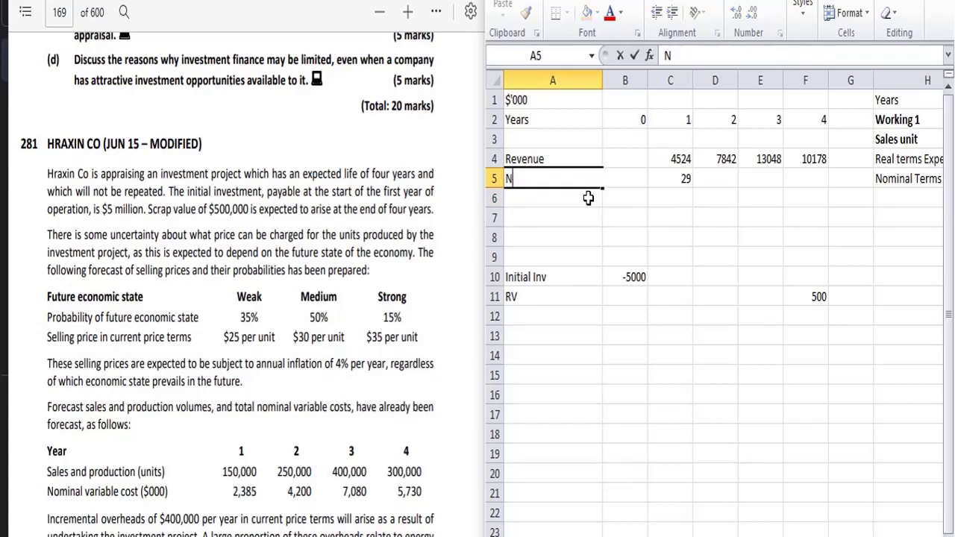
type("omina")
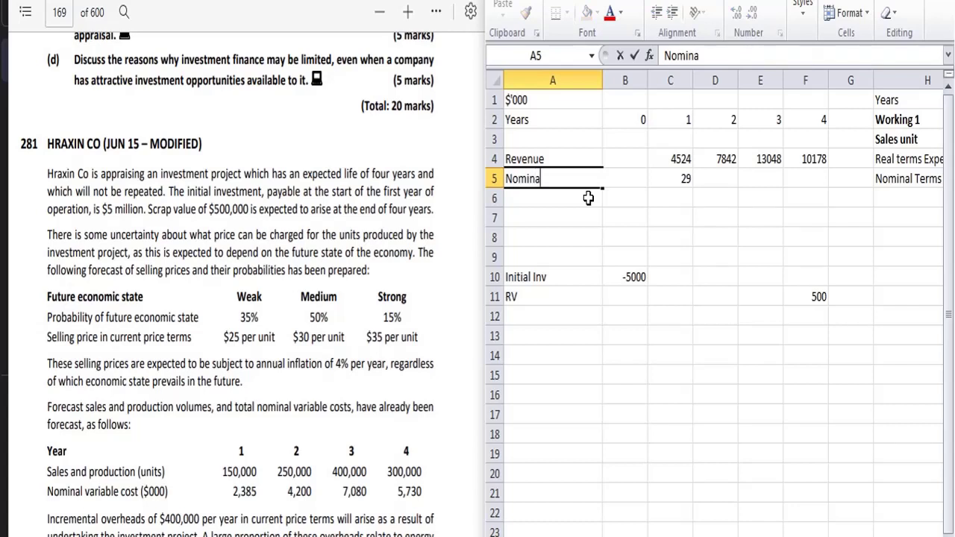
type("l Varuble")
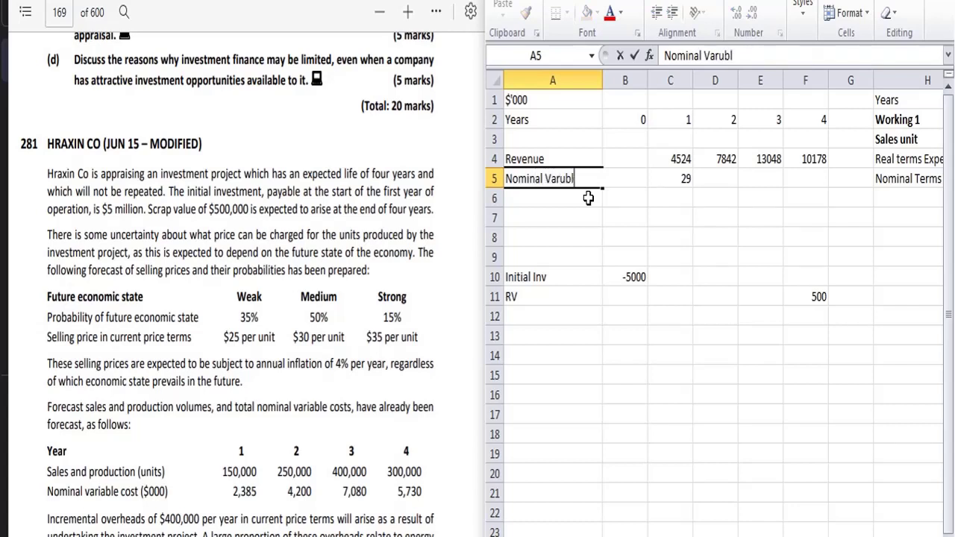
key("BackSpace")
key("BackSpace")
key("BackSpace")
key("BackSpace")
type("iables cost")
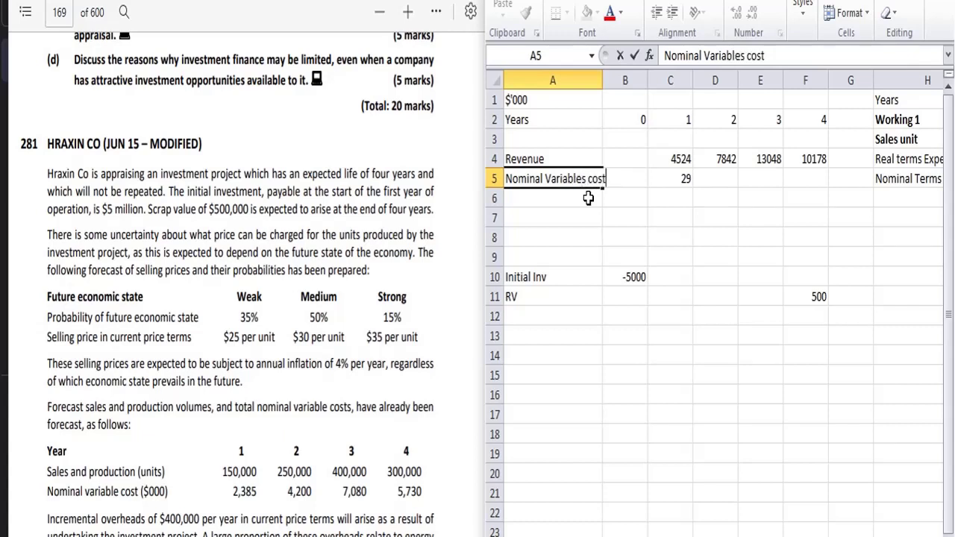
key("Return")
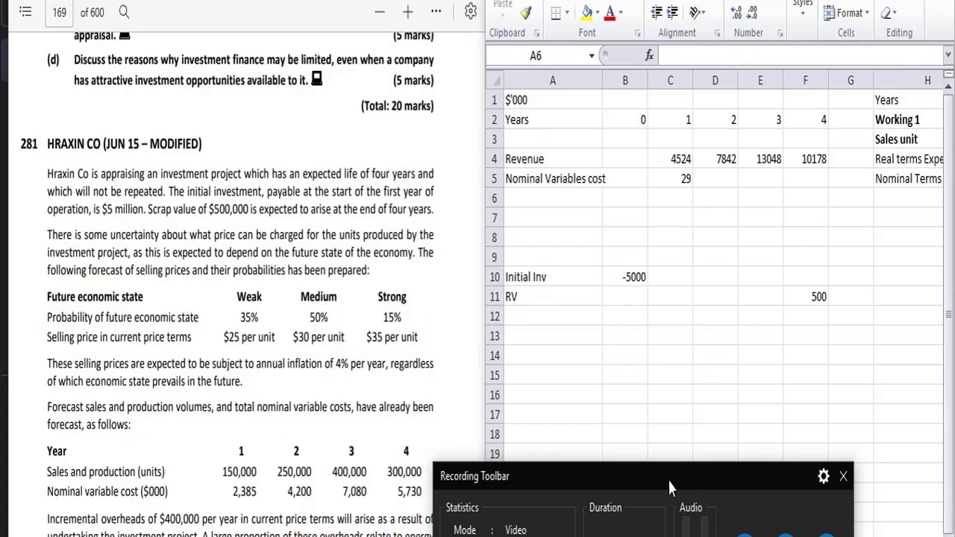
Step: Enter variable costs -2385, -4200, -7080 and -5730 for years 1–4, then label row 6 'Contribution'
left_click_drag(667, 478, 649, 535)
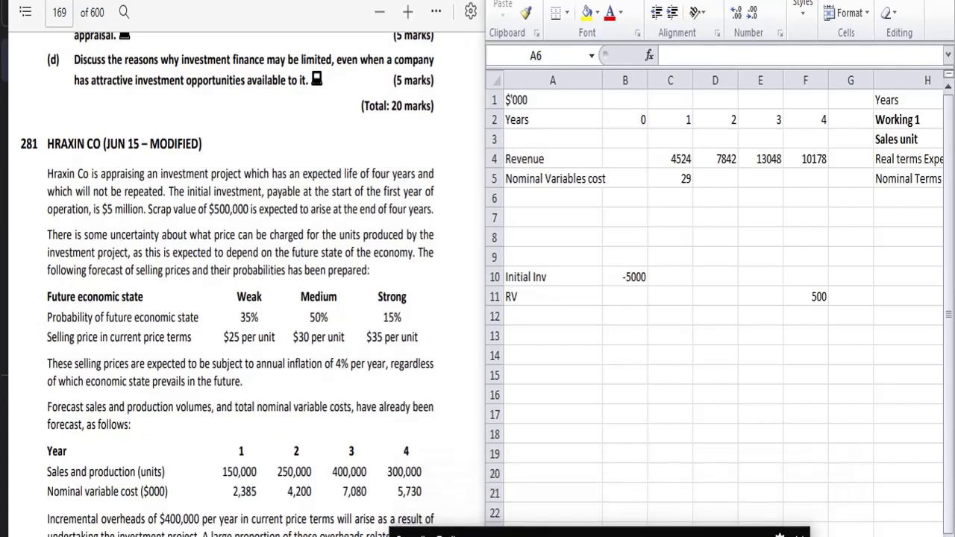
left_click(683, 177)
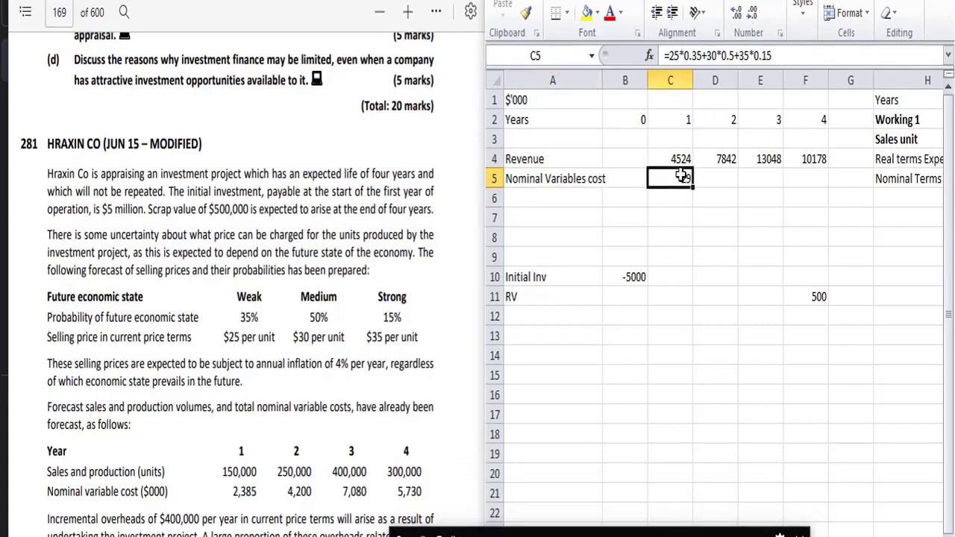
type("=")
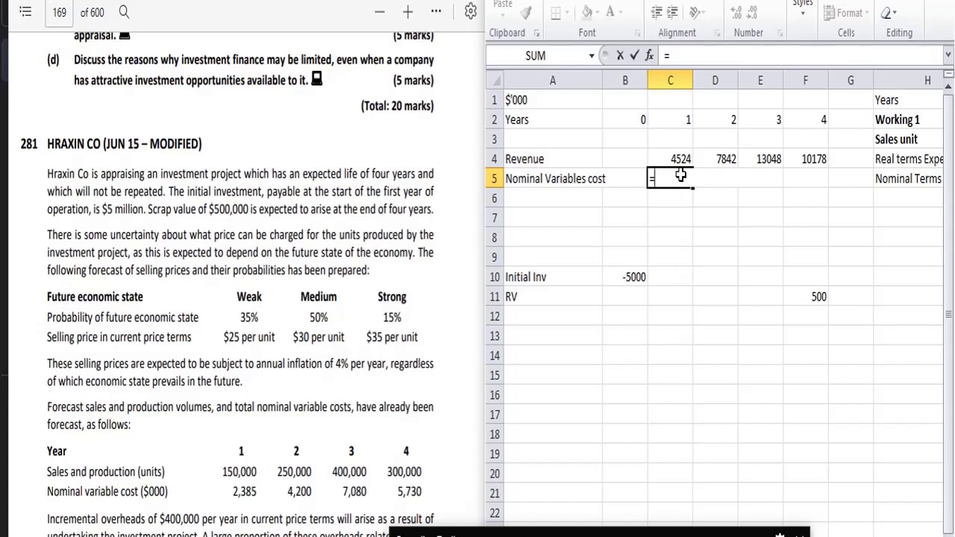
type("2385")
key("BackSpace")
key("BackSpace")
key("BackSpace")
key("BackSpace")
key("BackSpace")
type("=-2385")
key("Tab")
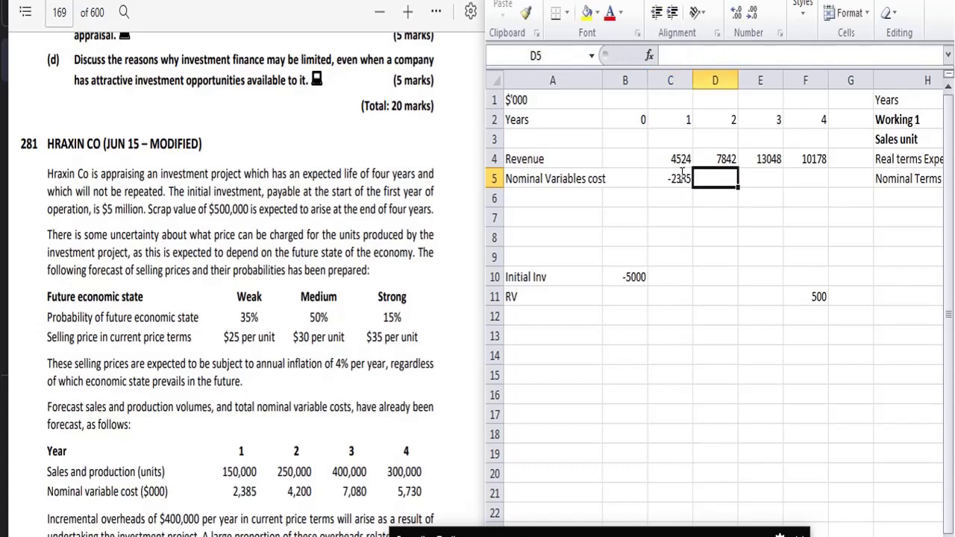
type("=-4200")
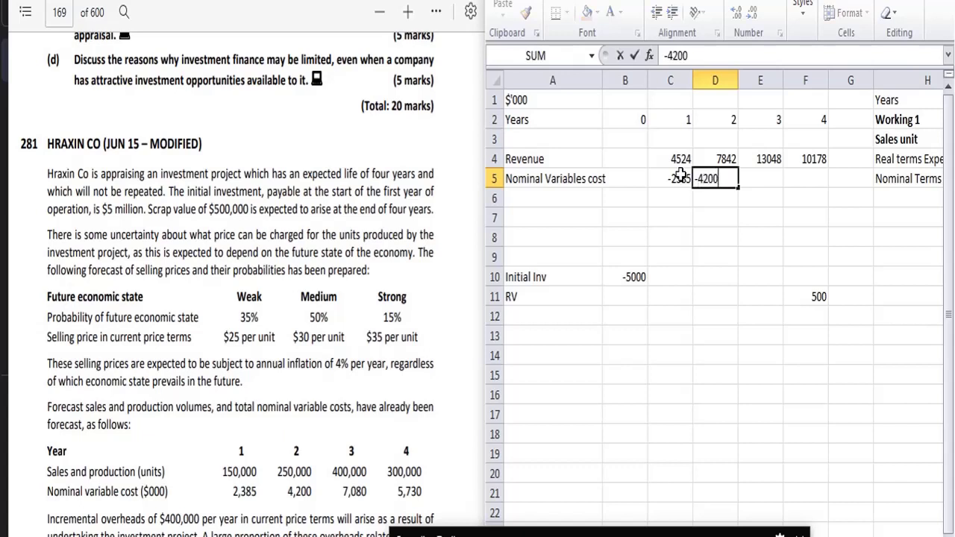
key("Tab")
type("=-7080")
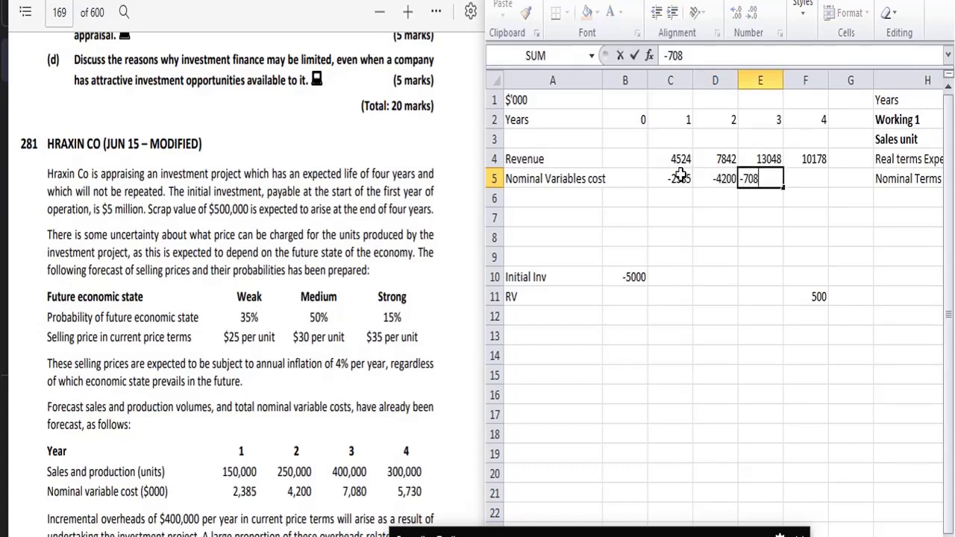
key("Tab")
type("=-5730")
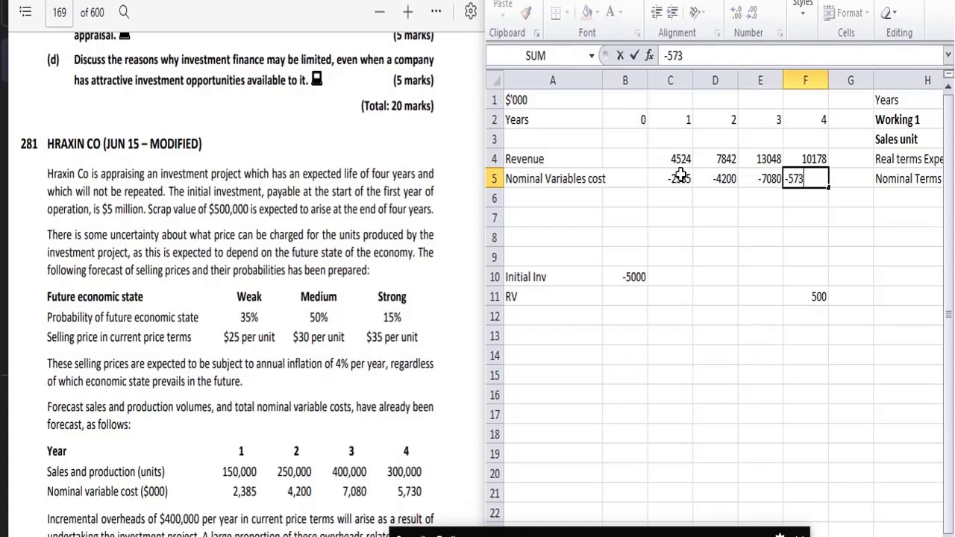
key("Return")
key("Left")
key("Left")
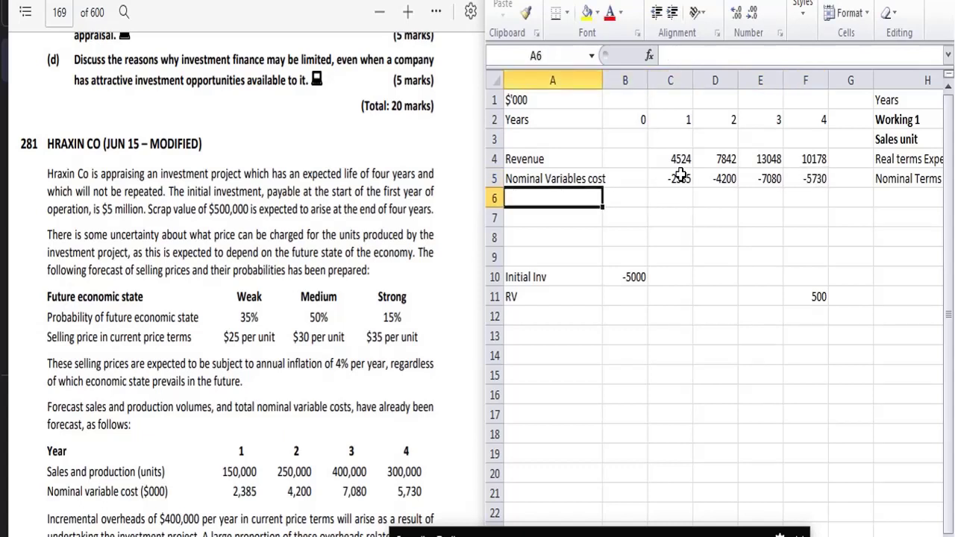
type("Contri")
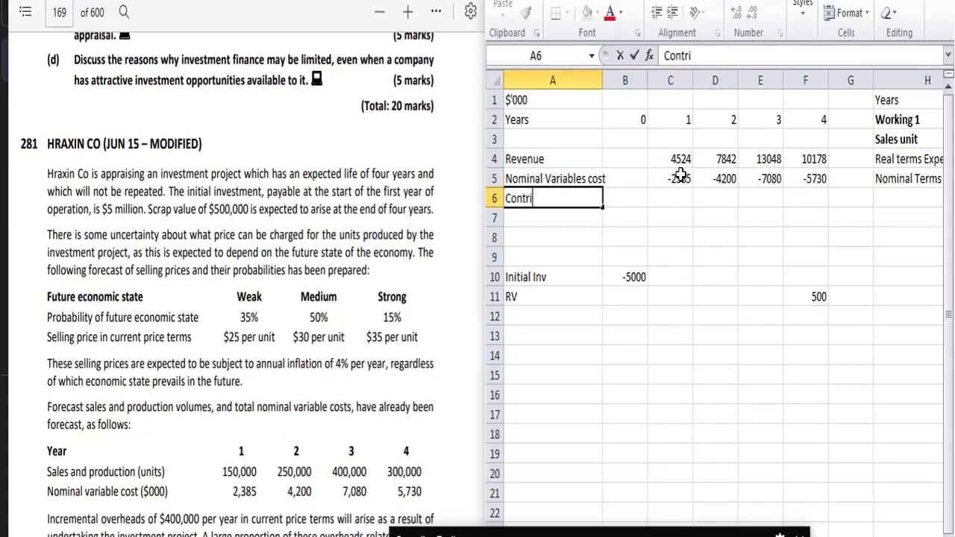
type("bution")
Step: Sum year 1 contribution with =SUM(C4:C5) and copy it across years 2–4 (3642, 5968, 4448)
key("Tab")
key("Tab")
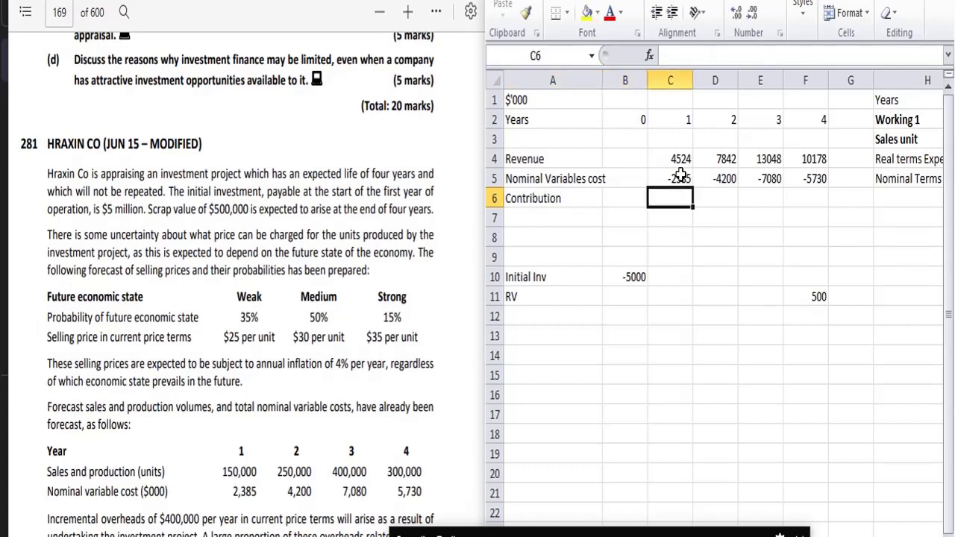
key("alt+equal")
key("Tab")
key("Left")
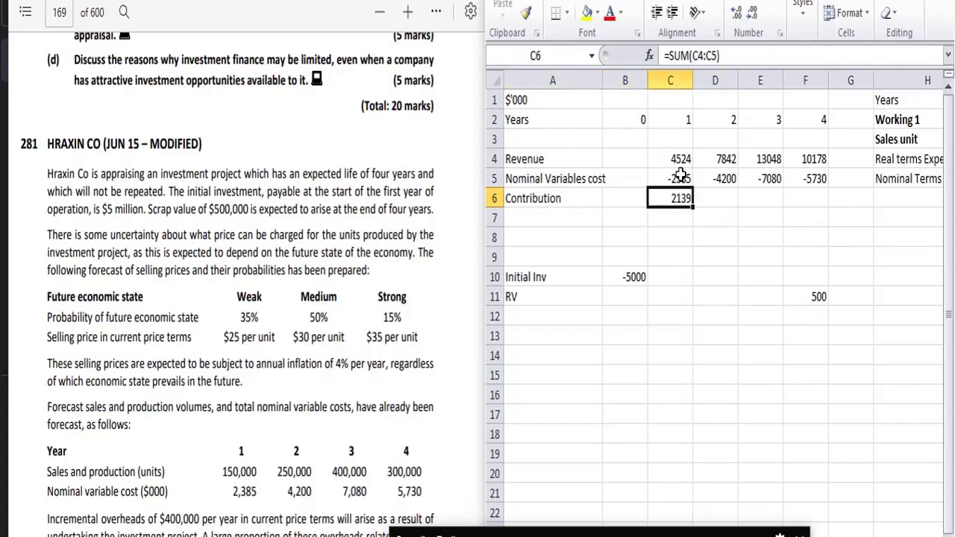
key("ctrl+c")
key("shift+Right")
key("shift+Right")
key("shift+Right")
key("shift+Right")
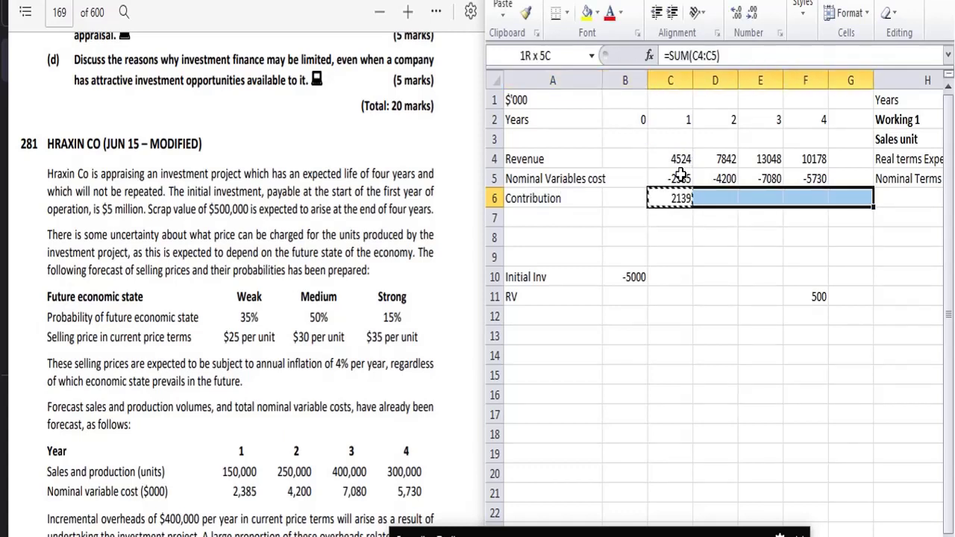
key("shift+Left")
key("ctrl+v")
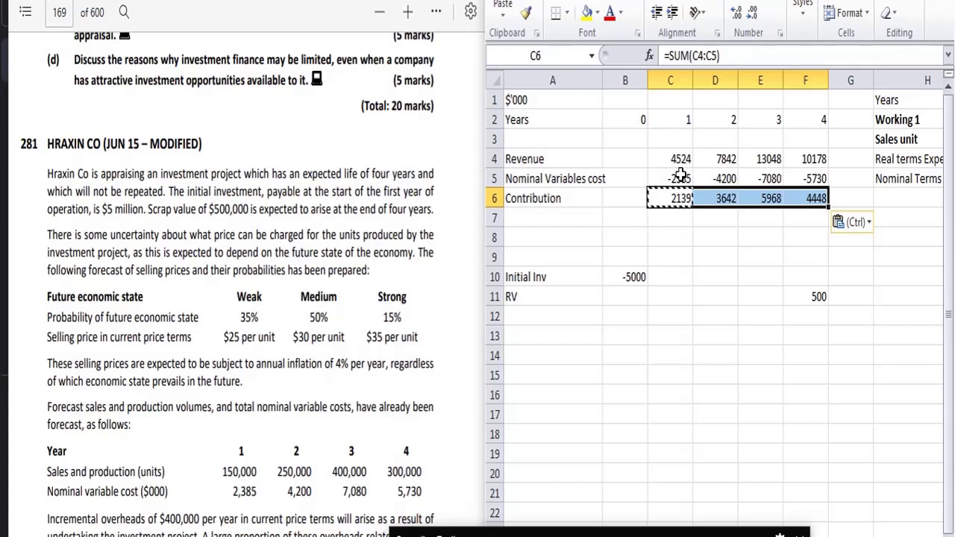
left_click(335, 395)
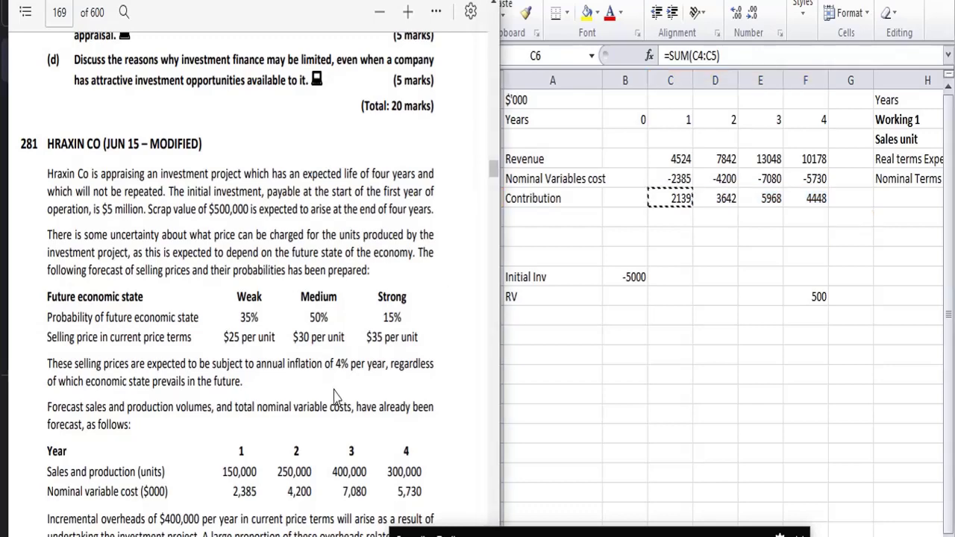
scroll(336, 397, "down", 5)
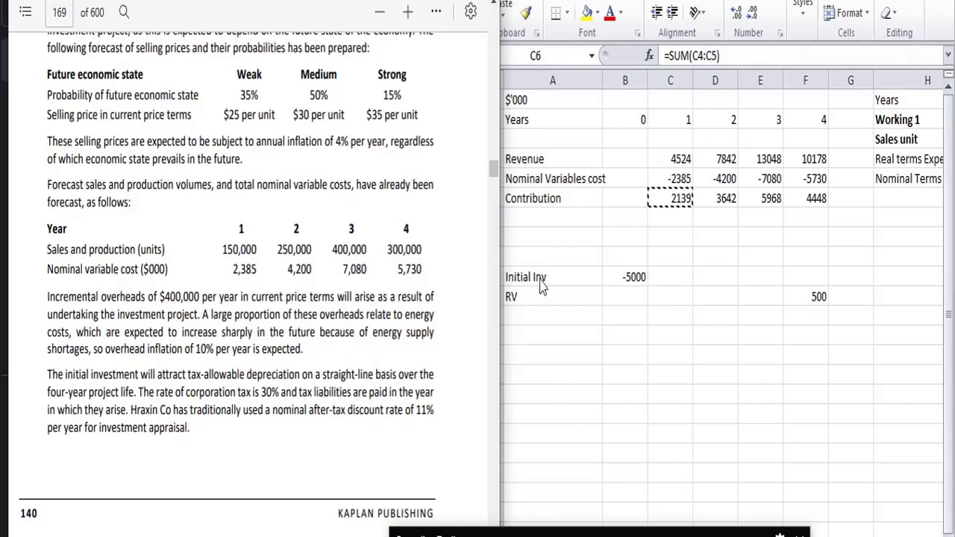
key("ctrl+v")
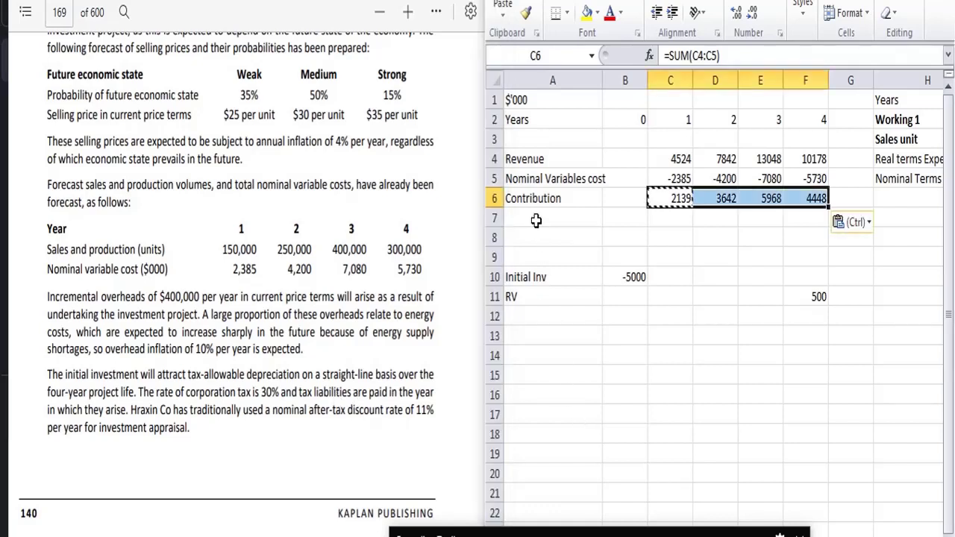
Step: Type the 'Nominal OH' label in A7
left_click(536, 220)
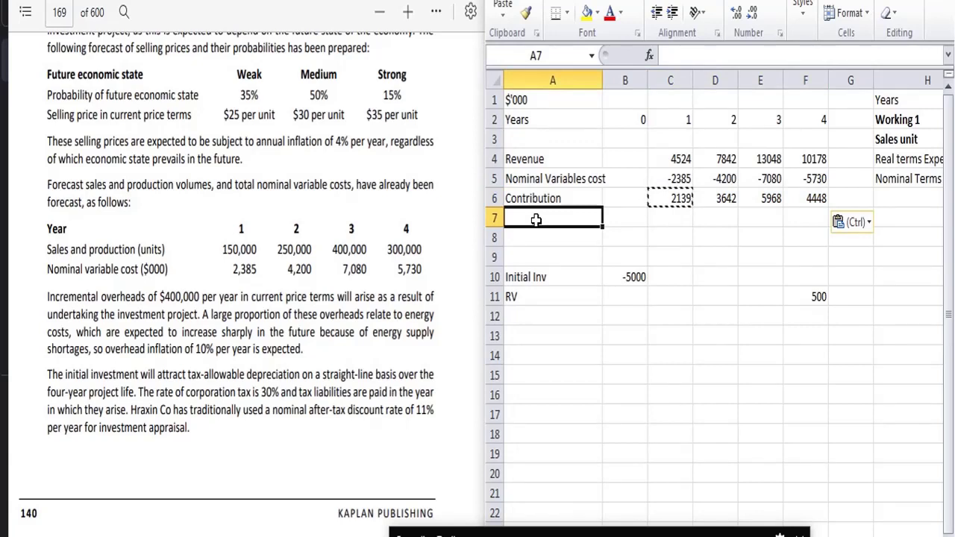
type("O")
key("BackSpace")
type("Nominal")
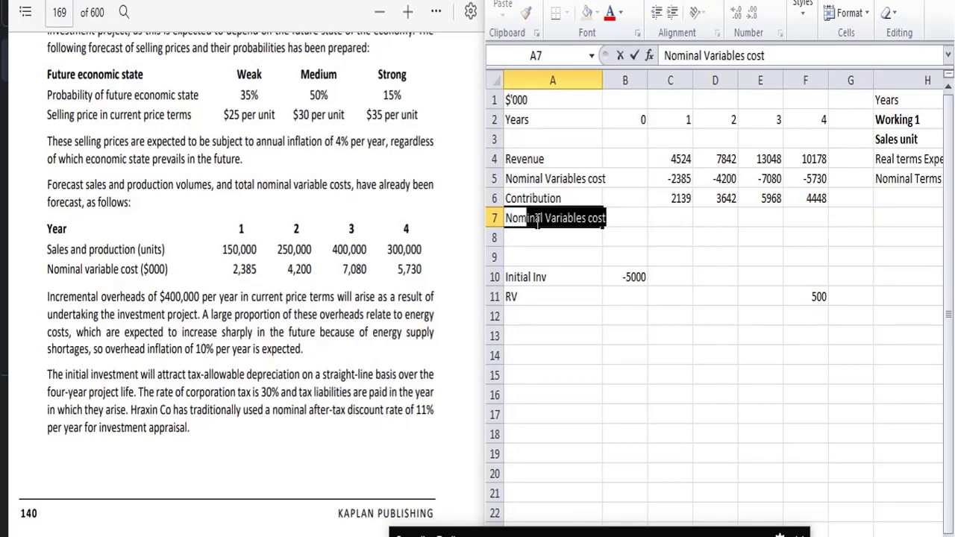
type(" OH")
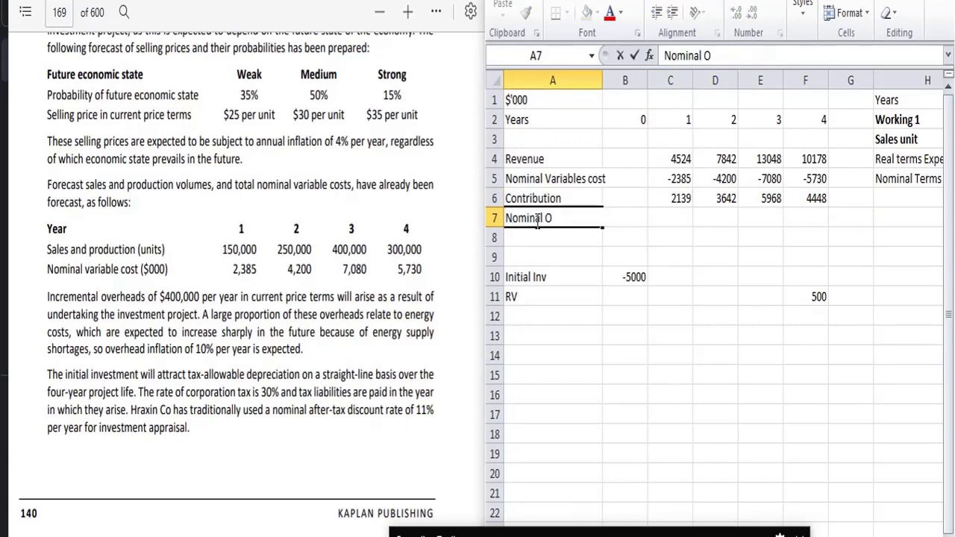
Step: Enter =-400*(1+10%)^C2 as the year 1 overhead, giving -440
key("Tab")
key("Tab")
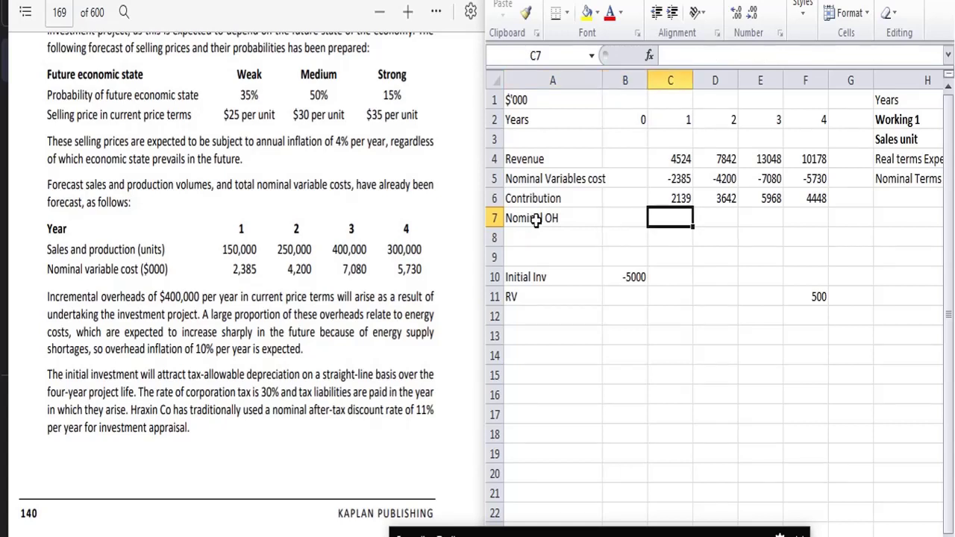
type("=")
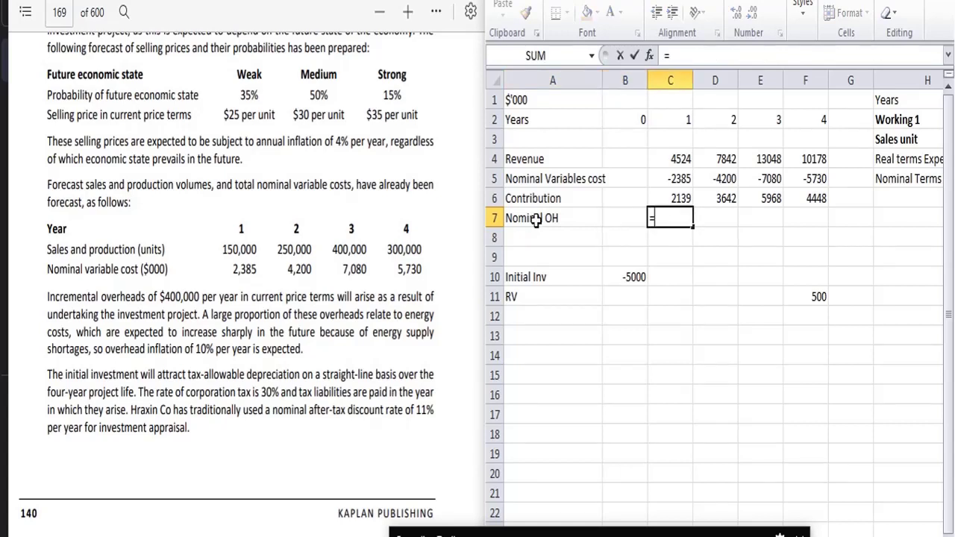
type("-400*(1+")
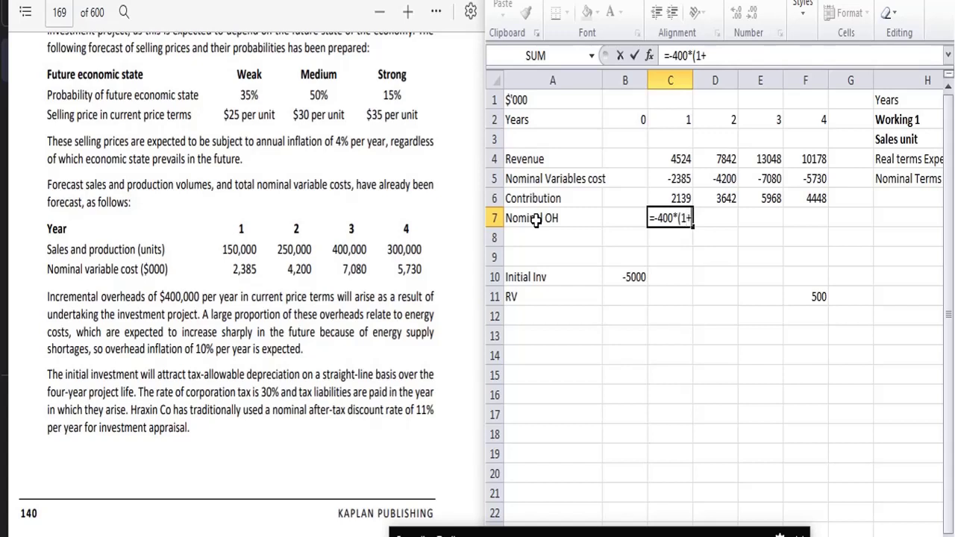
type("10%)^")
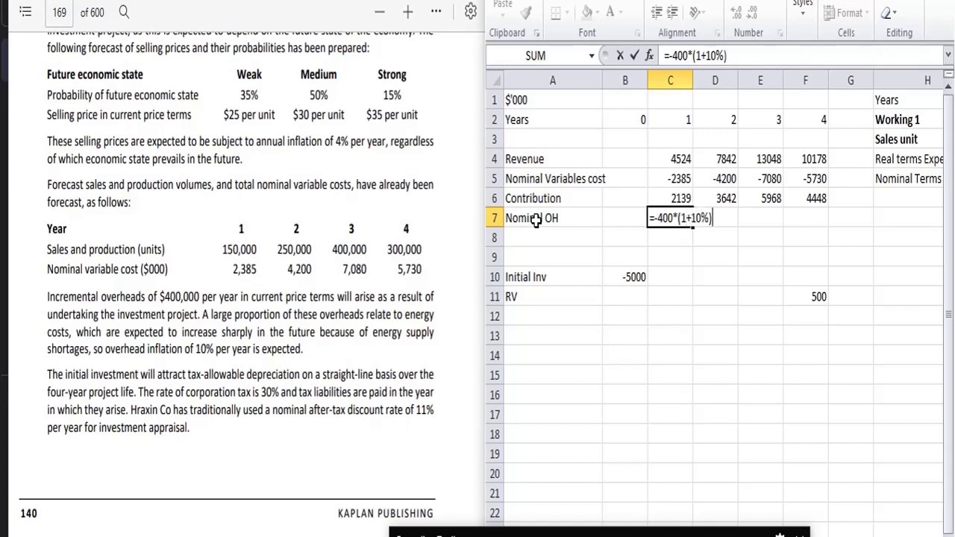
key("Up")
key("Up")
key("Up")
key("Up")
key("Up")
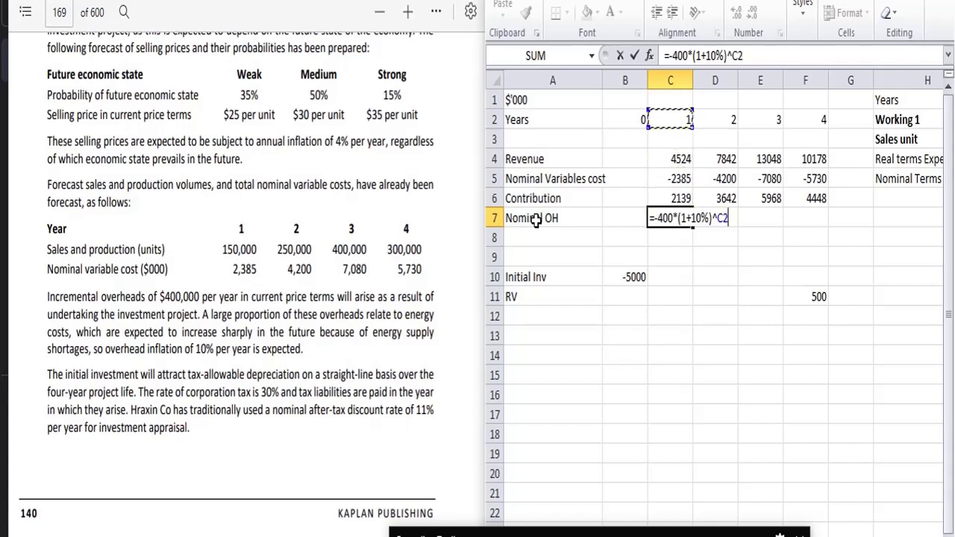
key("Return")
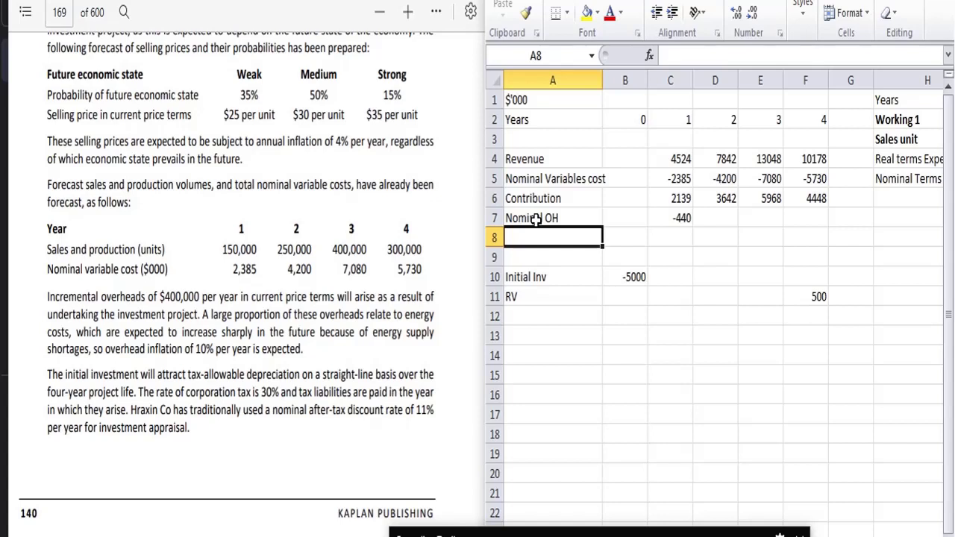
Step: Copy the overhead formula across years 2–4, giving -484, -532.4 and -585.64
key("Up")
key("Right")
key("Right")
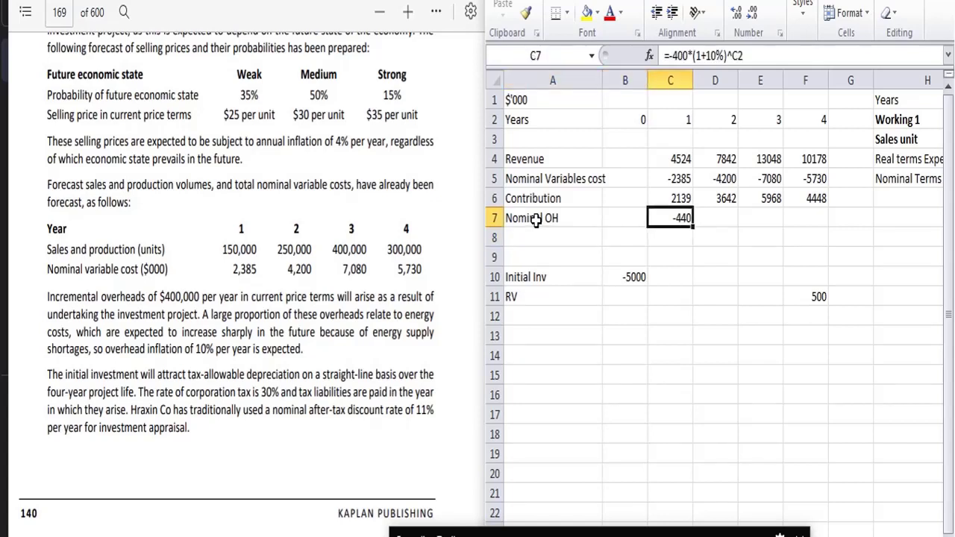
key("ctrl+c")
key("shift+Right")
key("shift+Right")
key("shift+Right")
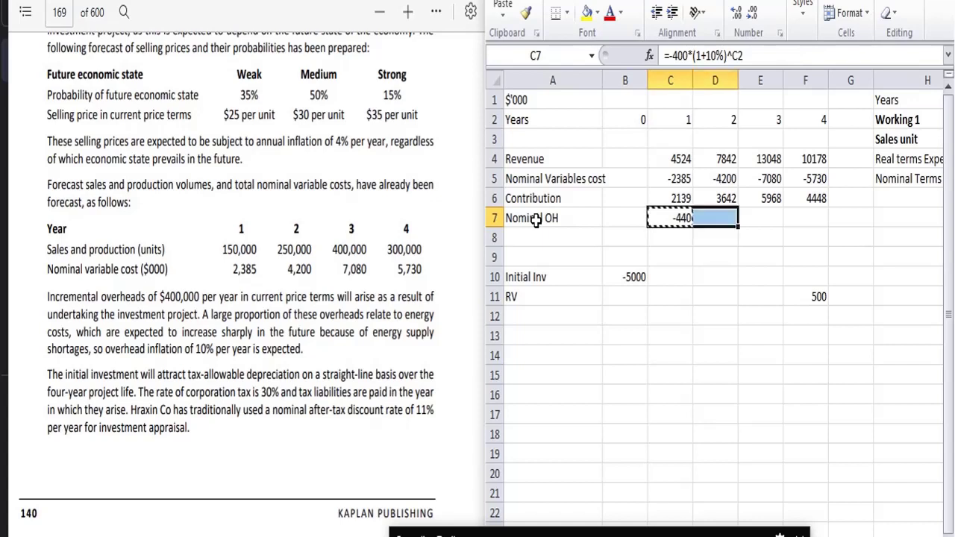
key("ctrl+v")
key("Left")
key("Down")
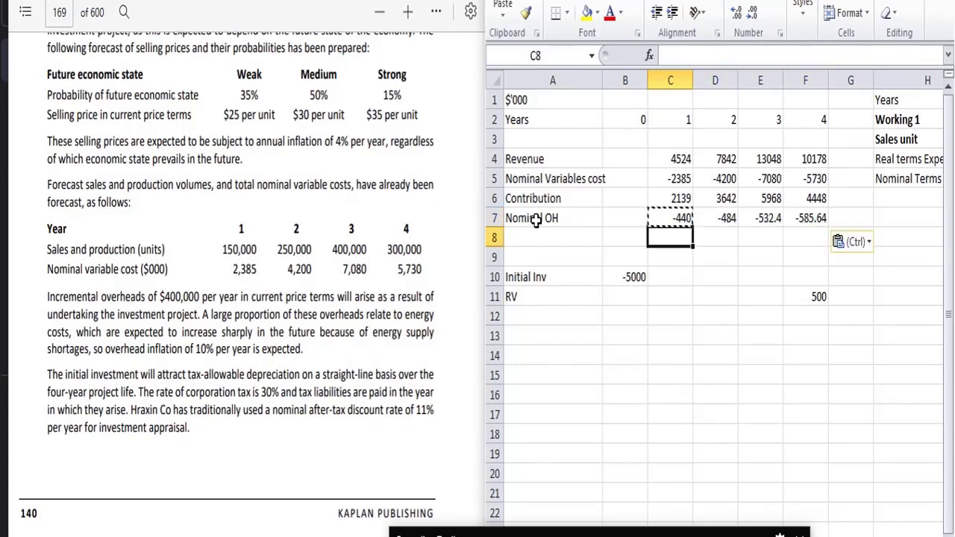
key("Up")
key("Right")
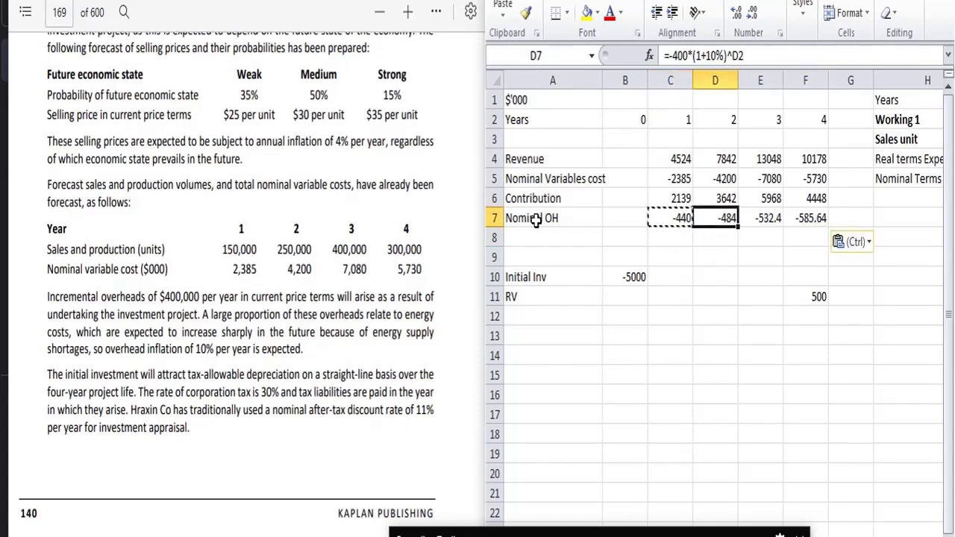
key("Right")
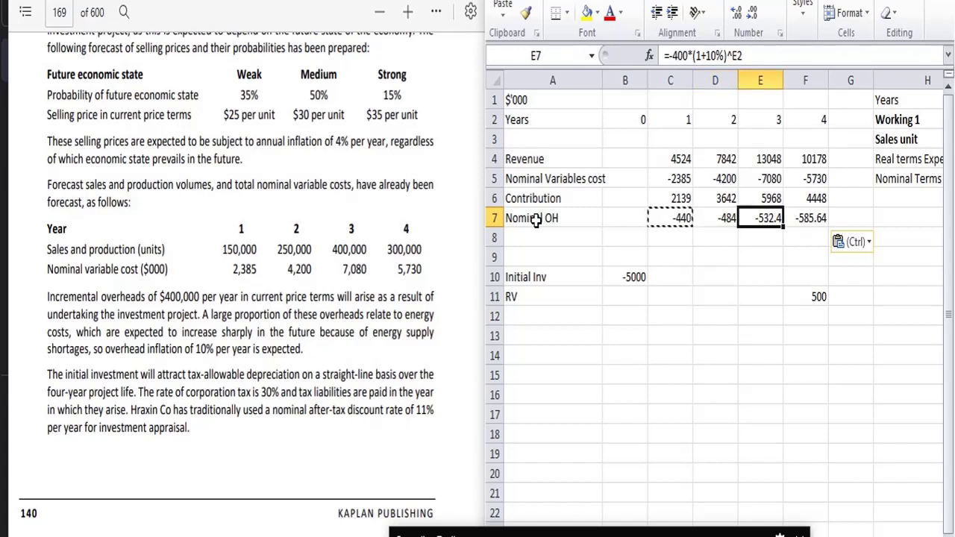
key("Right")
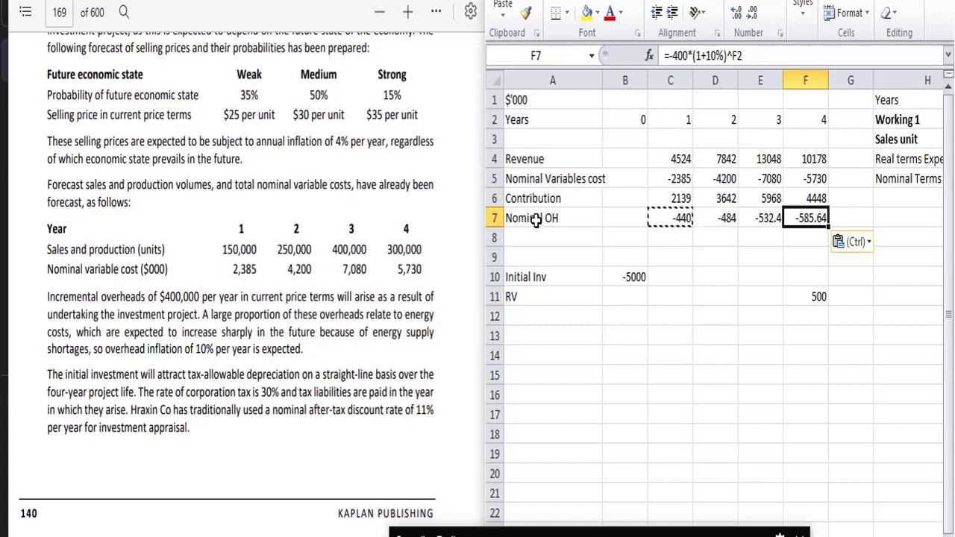
key("Left")
key("Left")
key("Left")
key("Left")
key("Left")
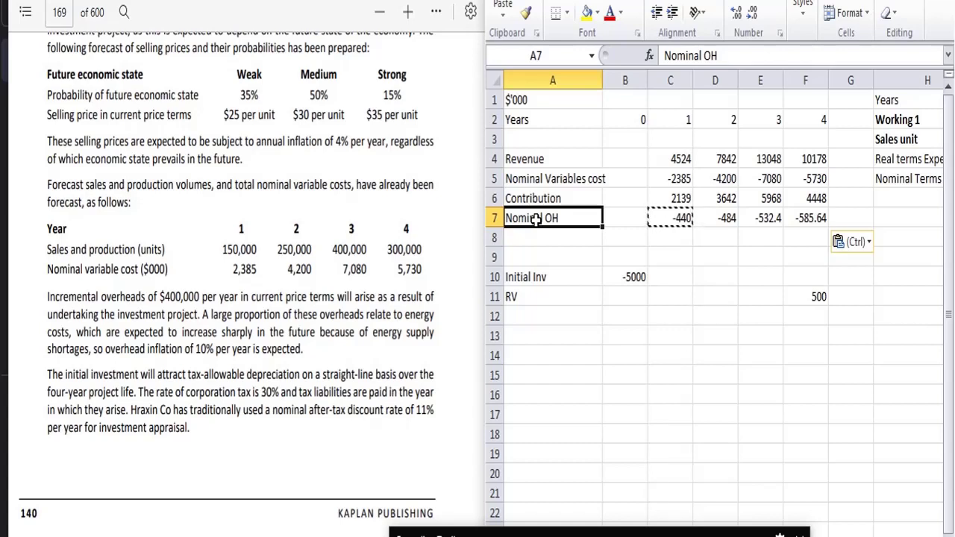
key("Down")
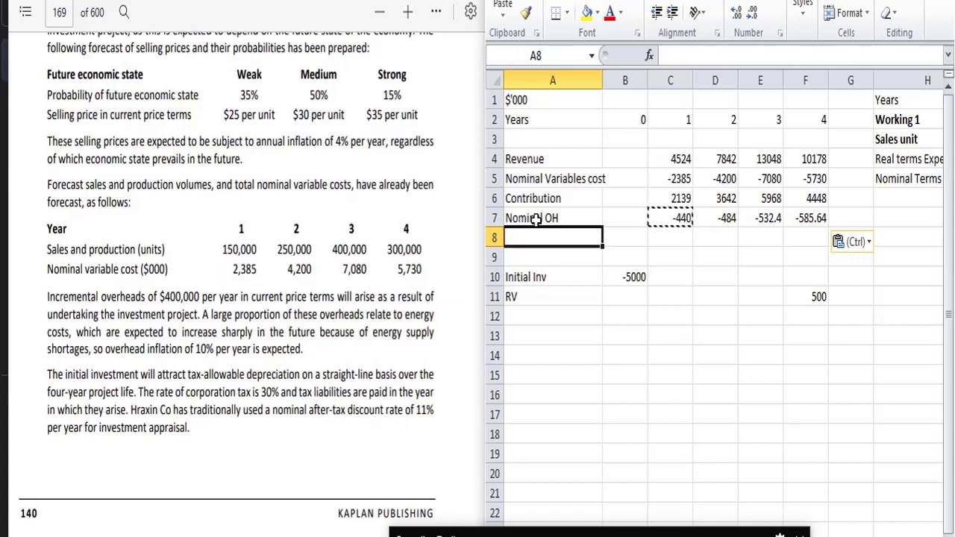
Step: Add a 'Taxble cf' row of contribution plus overhead: 1699, 3158, 5436, 3862
type("T")
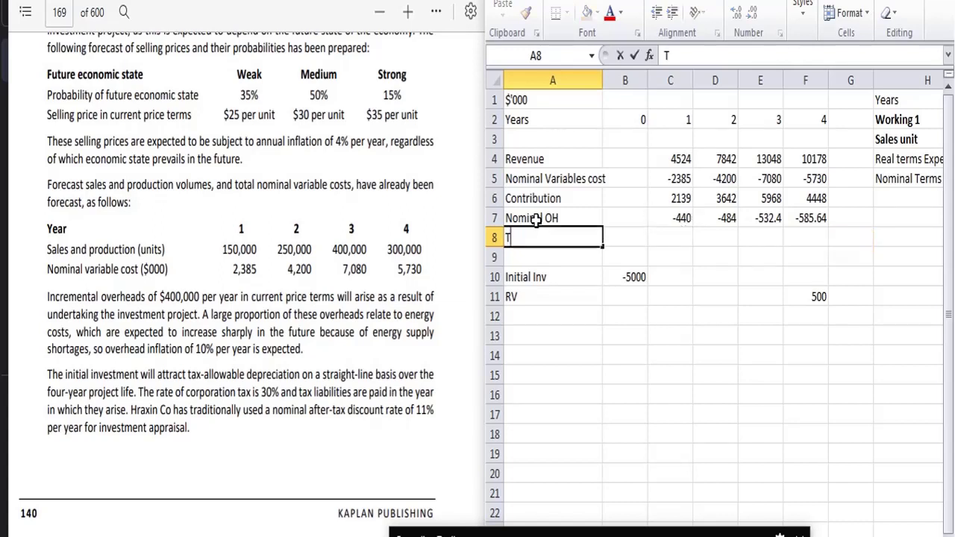
type("axble cf")
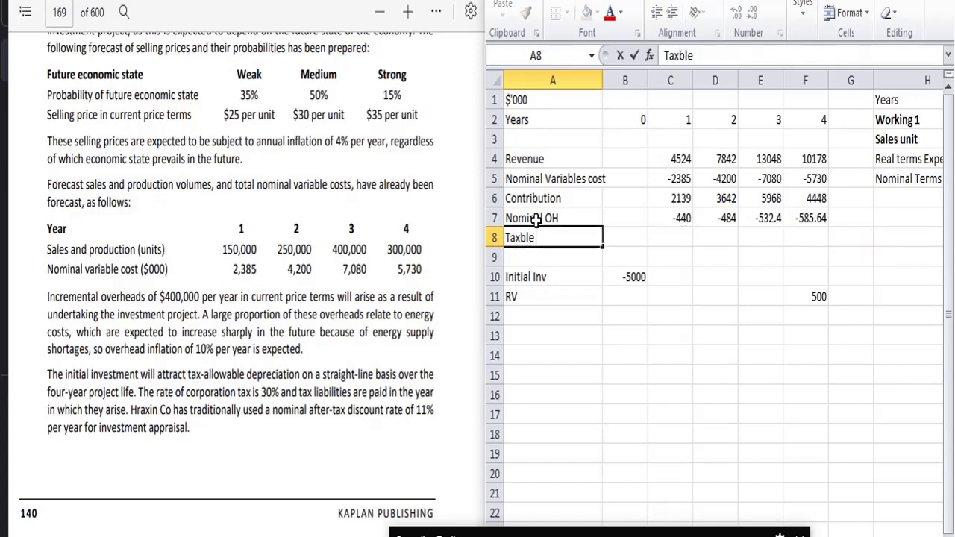
key("Tab")
key("Tab")
type("=")
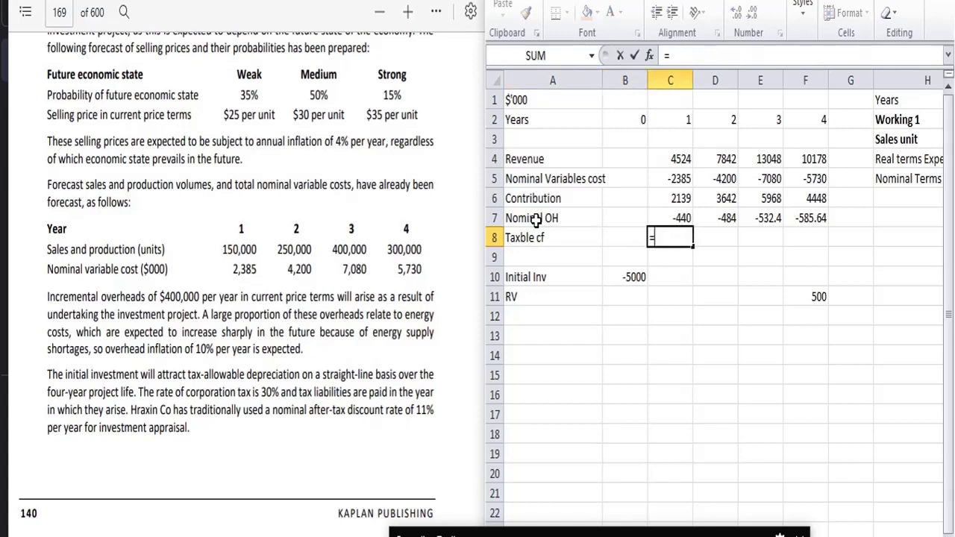
key("Up")
key("Up")
type("+")
key("Up")
key("Tab")
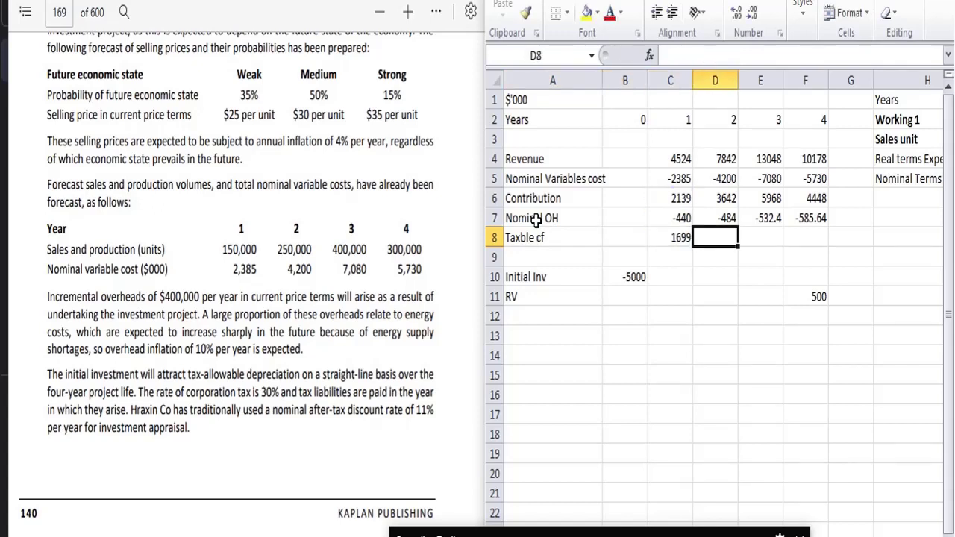
key("Left")
key("ctrl+c")
key("Right")
key("shift+Right")
key("shift+Right")
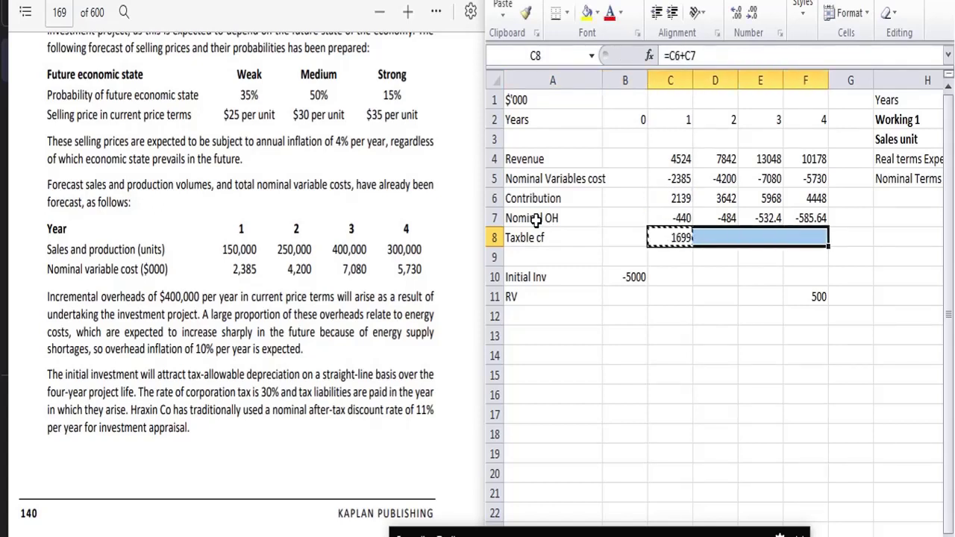
key("ctrl+v")
key("Down")
key("Left")
key("Left")
key("Left")
Step: Add a 'Less tax' row at 30% (=-C8*0.3) across years 1–4
type("L")
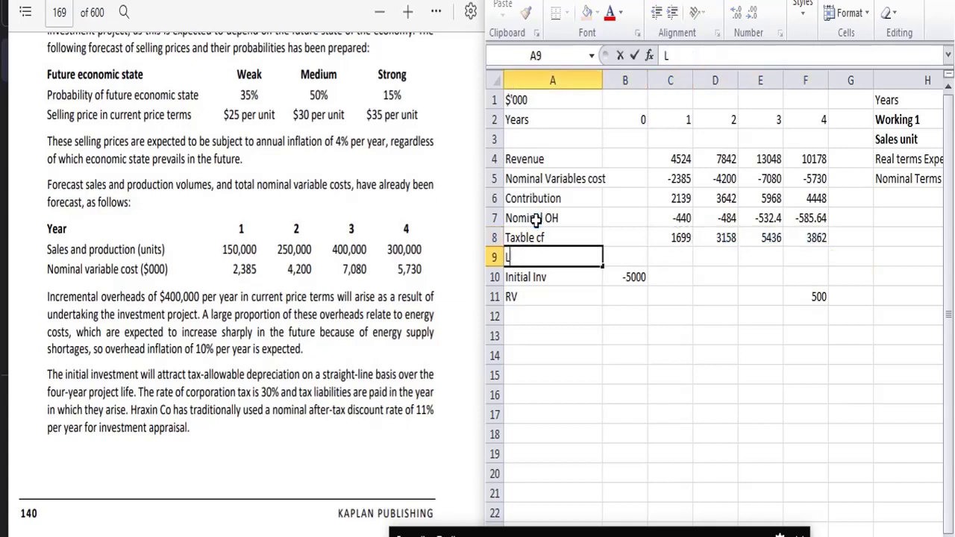
type("ess tax")
key("Tab")
key("Tab")
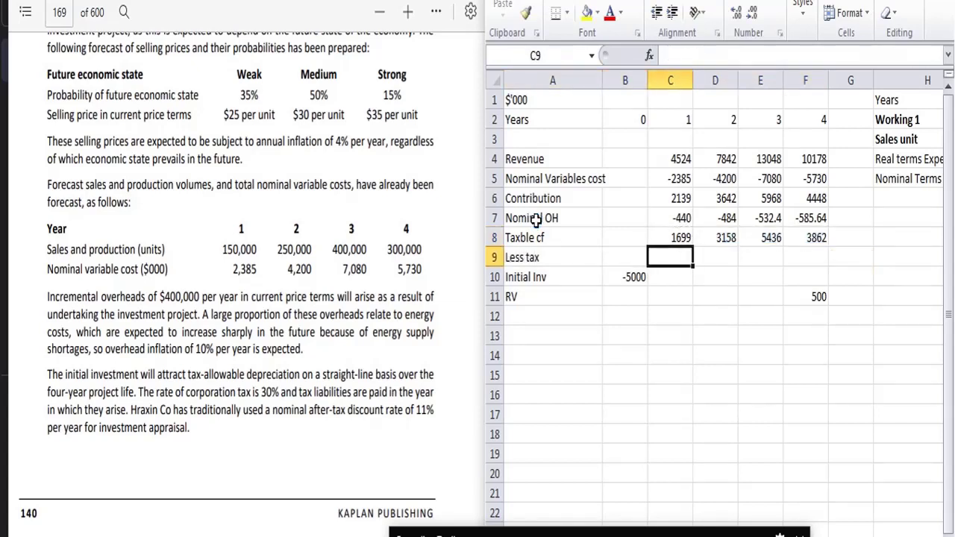
type("=-C8")
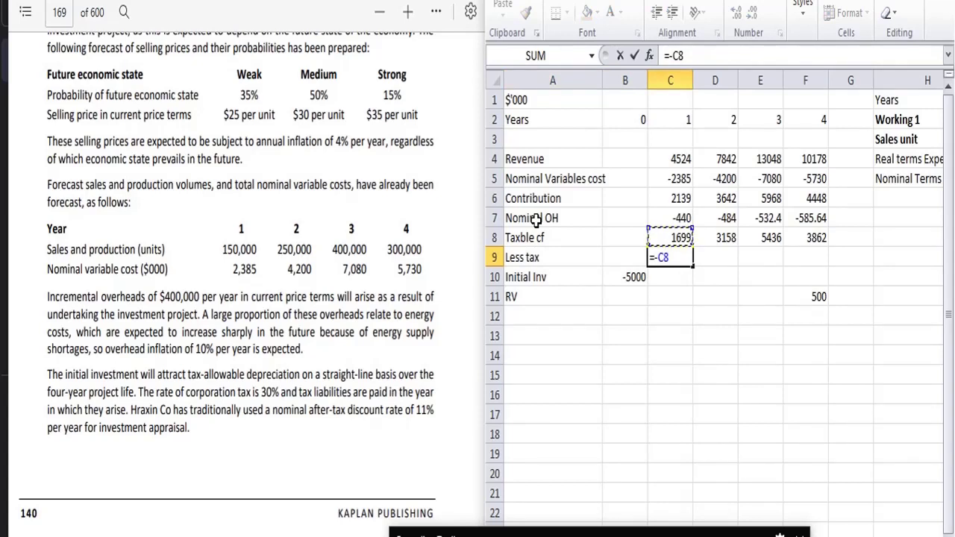
type("*0.3")
key("Return")
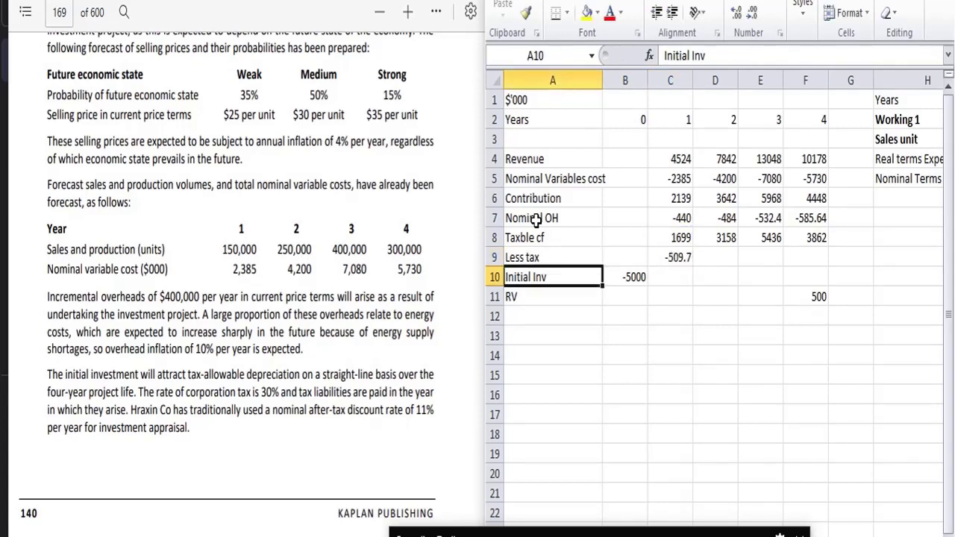
key("Up")
key("Right")
key("Right")
key("ctrl+c")
key("shift+Right")
key("shift+Right")
key("shift+Right")
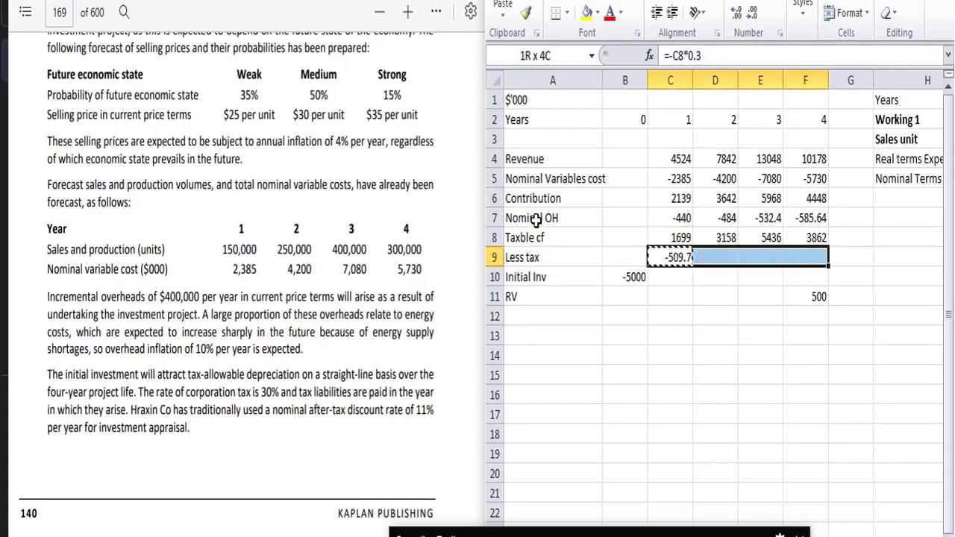
key("ctrl+v")
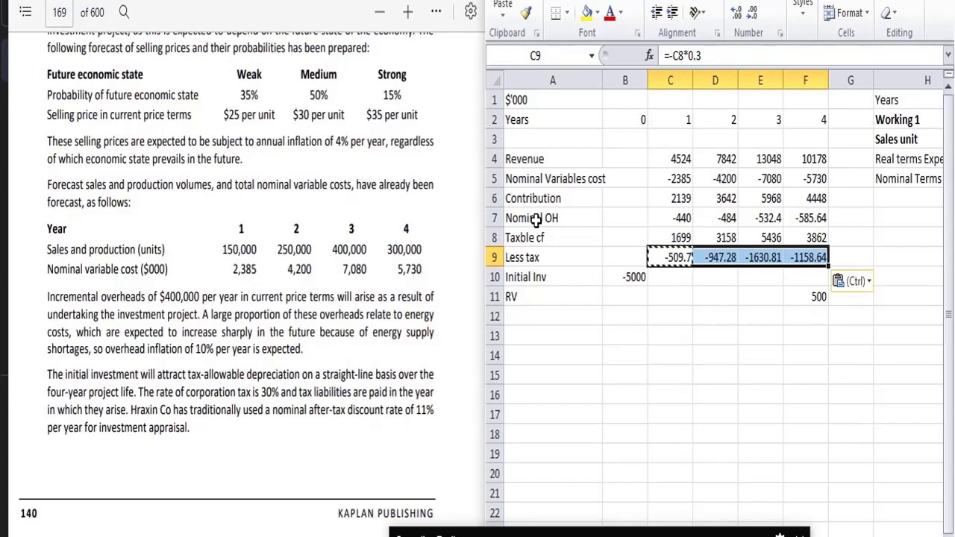
Step: Select the Initial Inv and RV rows, A10:F11
key("Down")
key("Left")
key("Left")
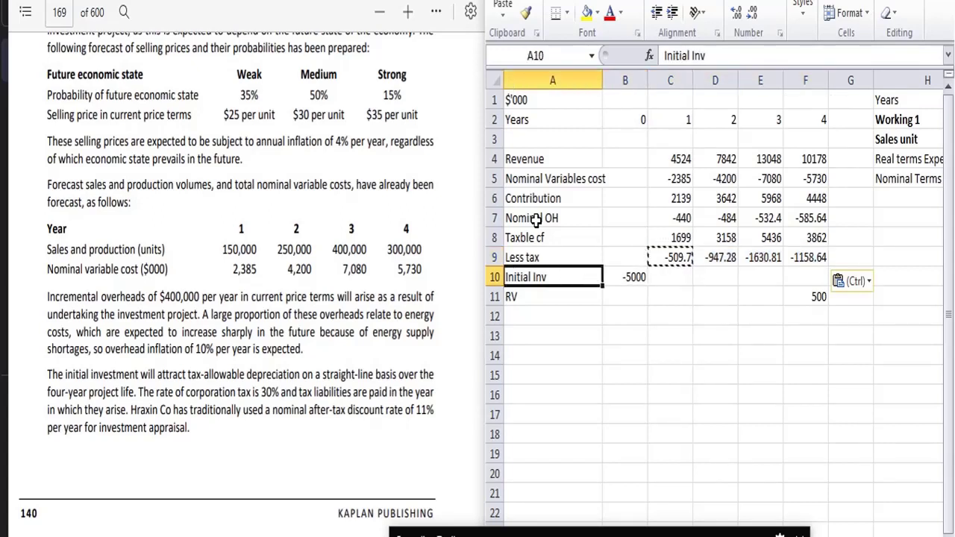
key("shift+Right")
key("shift+Right")
key("shift+Right")
key("shift+Right")
key("shift+Right")
key("shift+Down")
Step: Shift the Initial Inv and RV rows down one and label the new row 'ADD: tax relief'
key("ctrl+x")
key("Down")
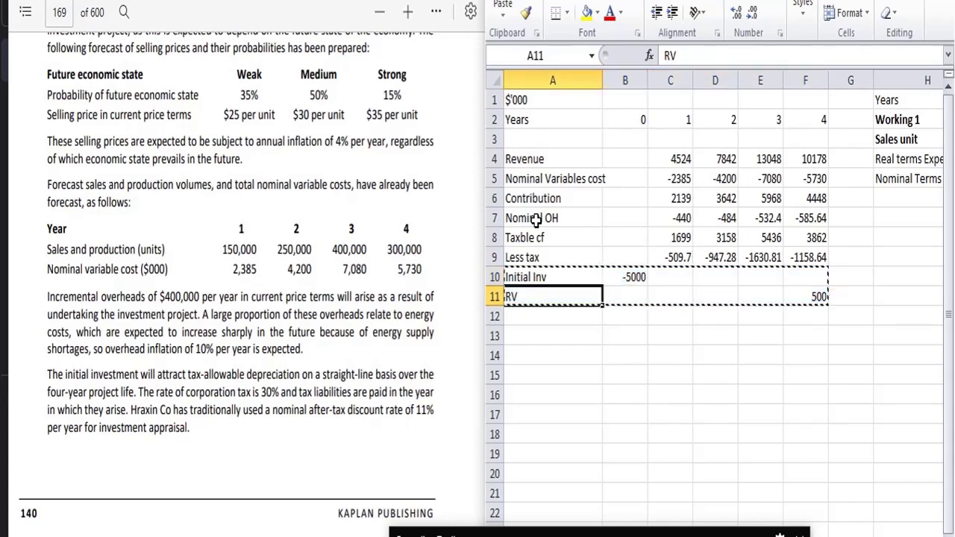
key("ctrl+v")
key("Up")
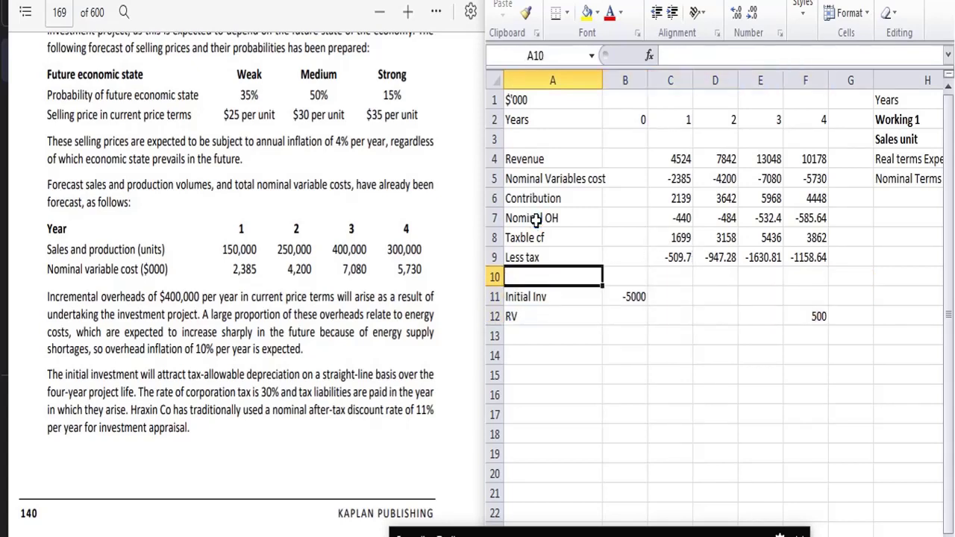
type("ADD:")
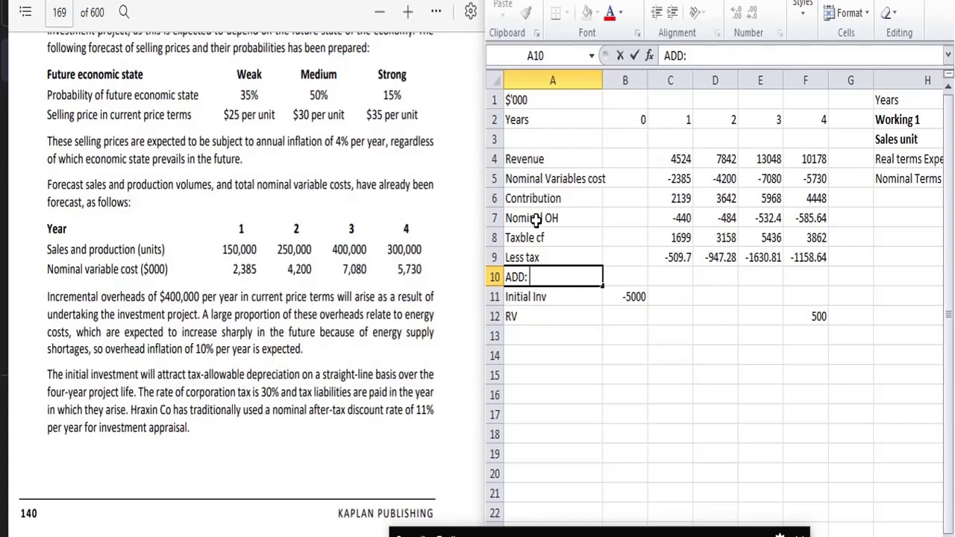
type(" tax relief")
key("Tab")
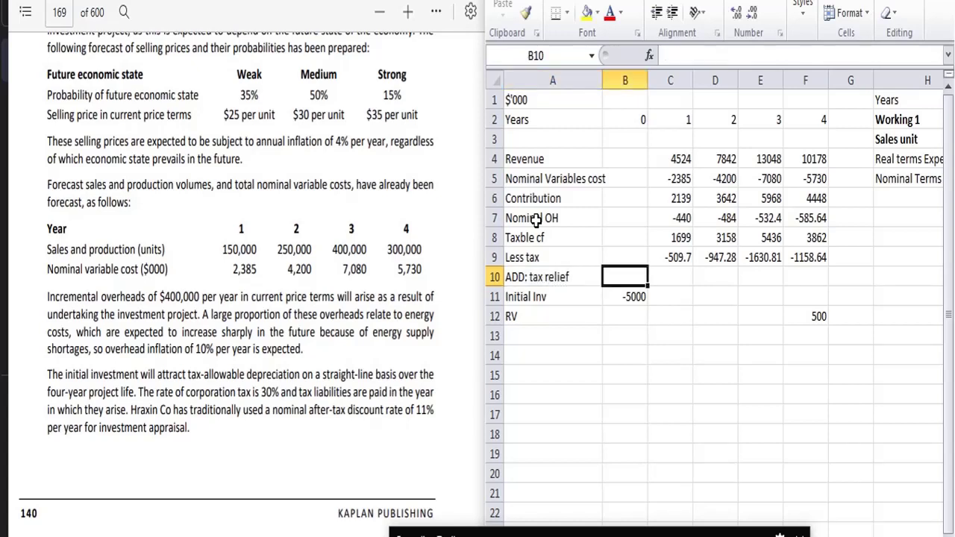
key("Tab")
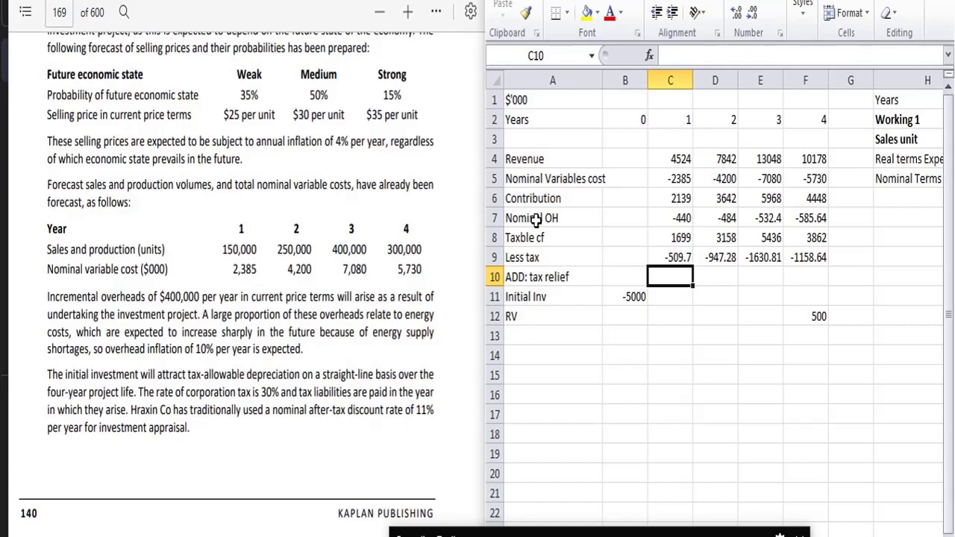
Step: Enter =(5000-500)/4*0.3 and copy it across years 1–4, giving 337.5 each
type("=")
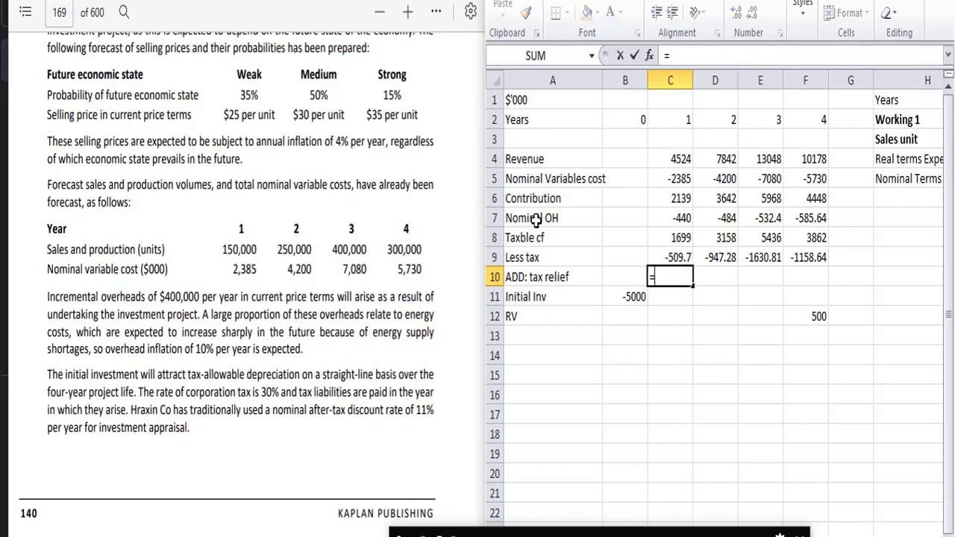
type("(5000")
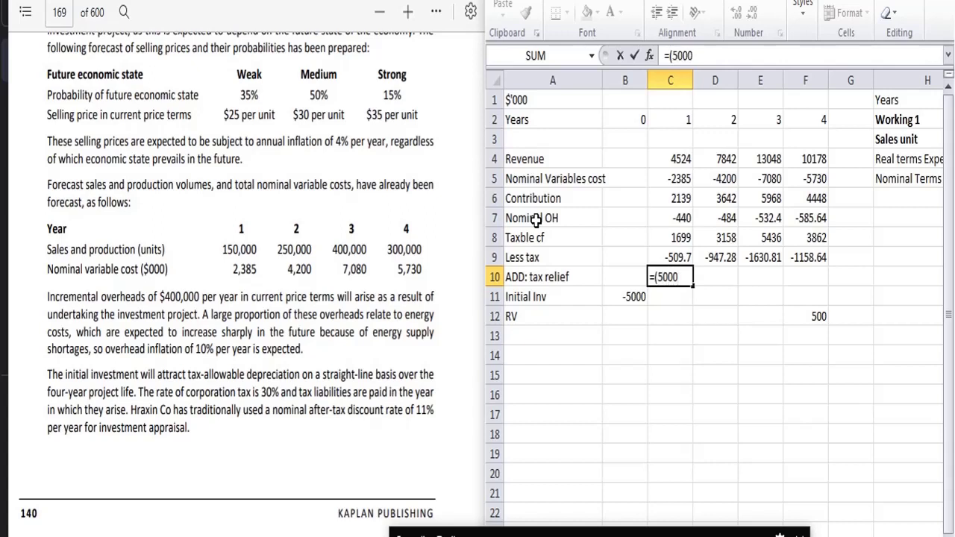
type("/4)*")
key("BackSpace")
key("BackSpace")
key("BackSpace")
key("BackSpace")
type("-500)/4")
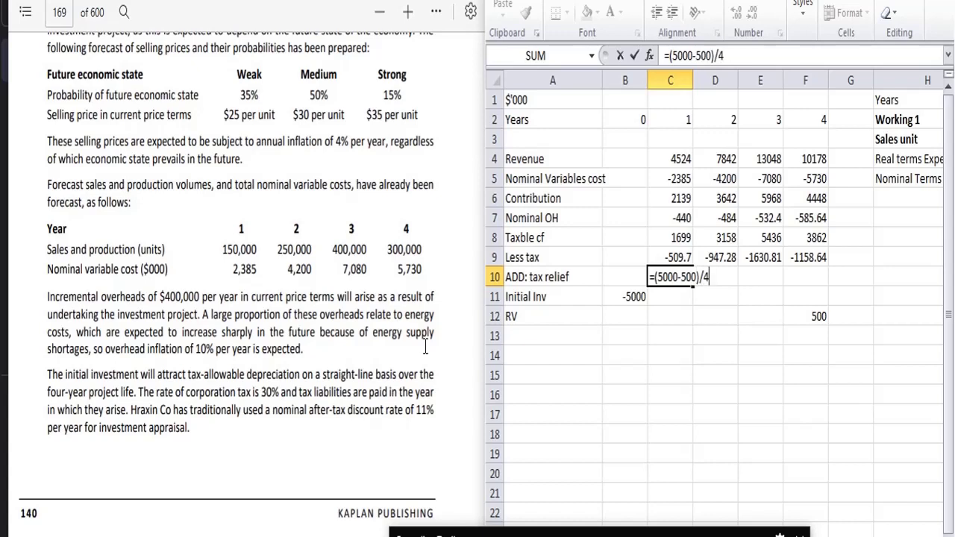
type("*.30")
key("Return")
key("Left")
key("Left")
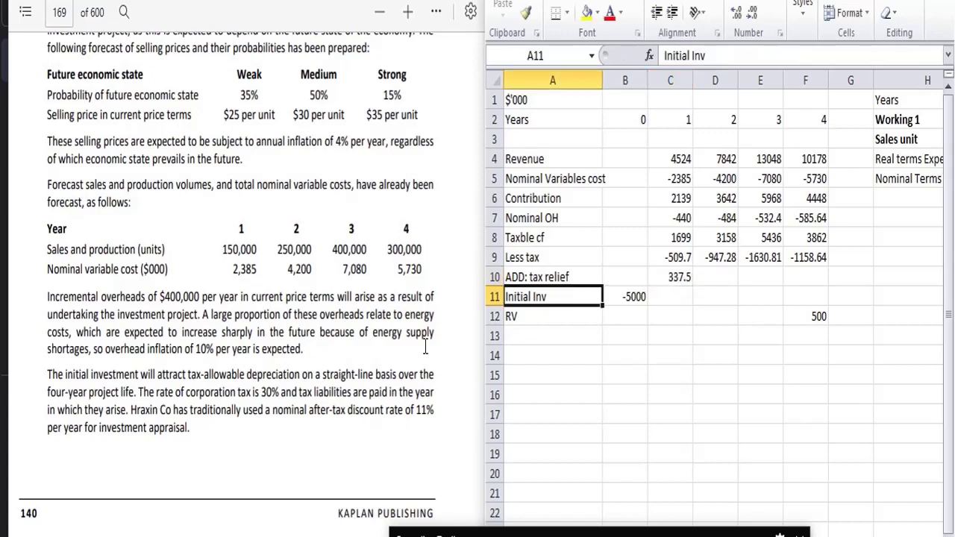
key("Up")
key("Right")
key("Right")
key("ctrl+c")
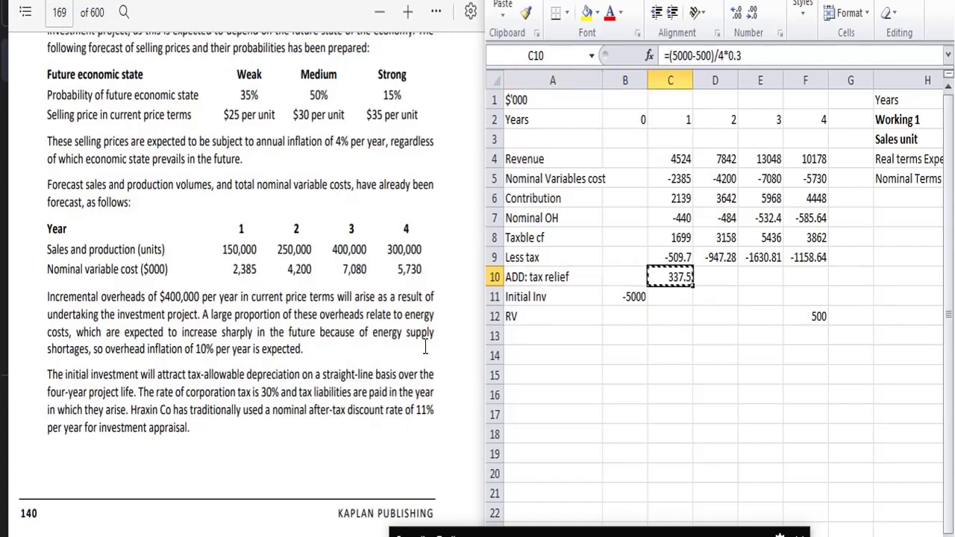
key("shift+Right")
key("shift+Right")
key("shift+Right")
key("ctrl+v")
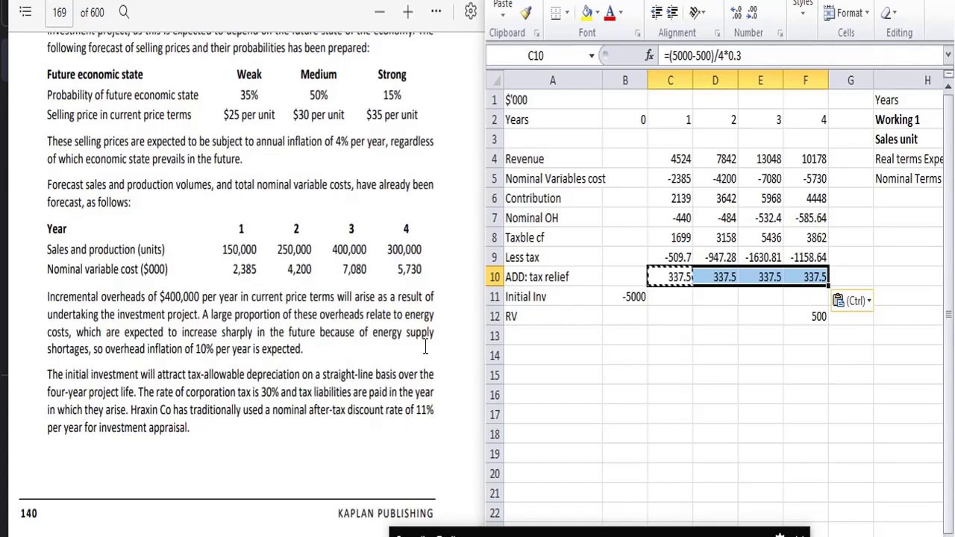
key("Down")
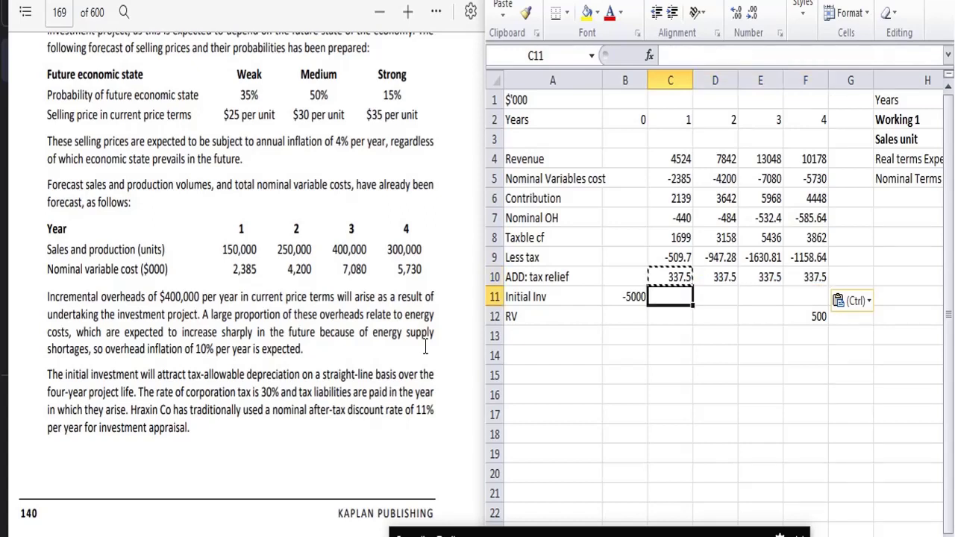
key("Left")
key("Left")
Step: Label row 13 'Net Cash flow' and sum B8:B12 for year 0, giving -5000
key("Down")
key("Down")
type("N")
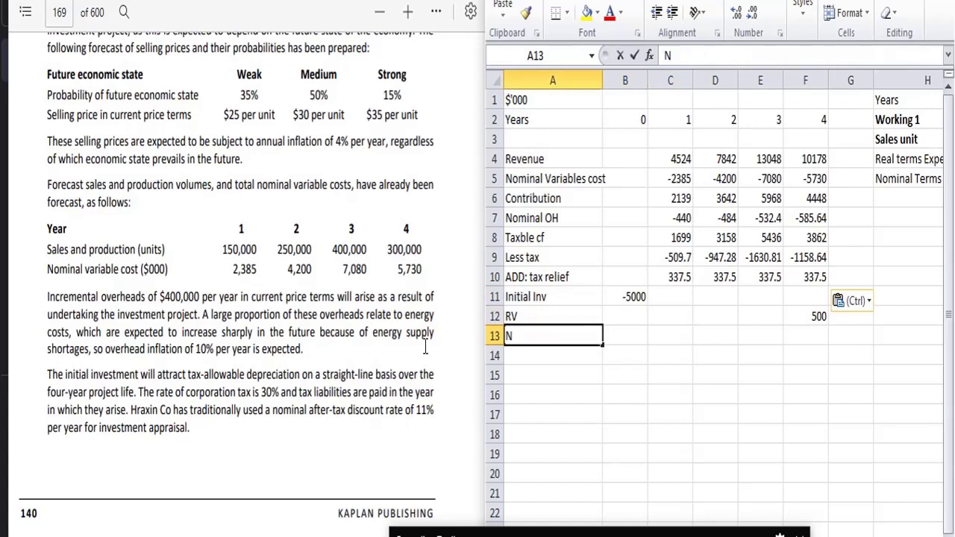
type("et Cash flow")
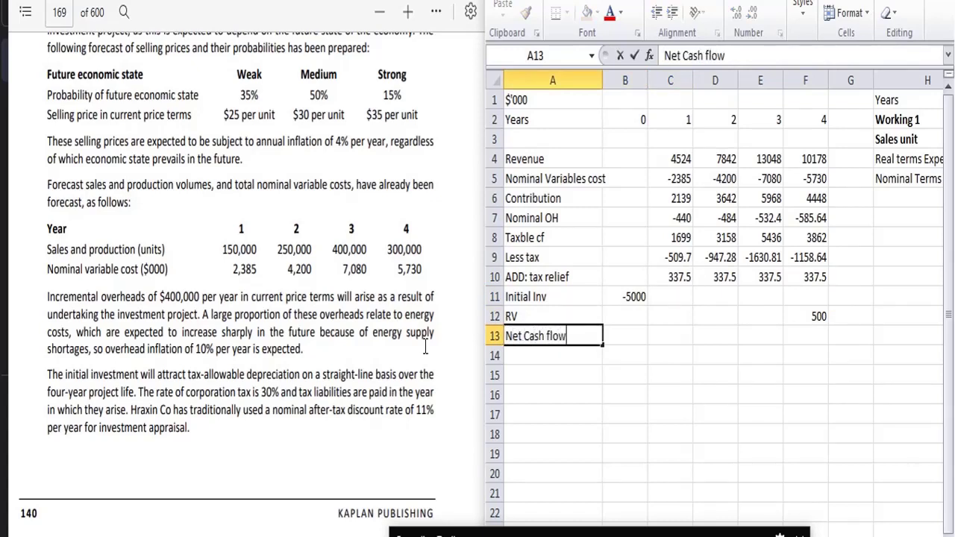
key("Right")
key("Right")
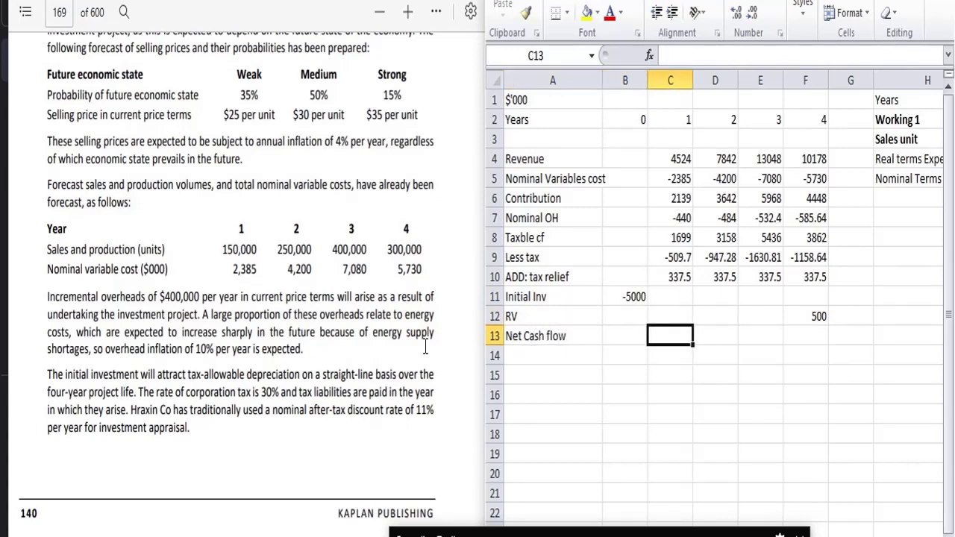
key("Left")
type("=sum(")
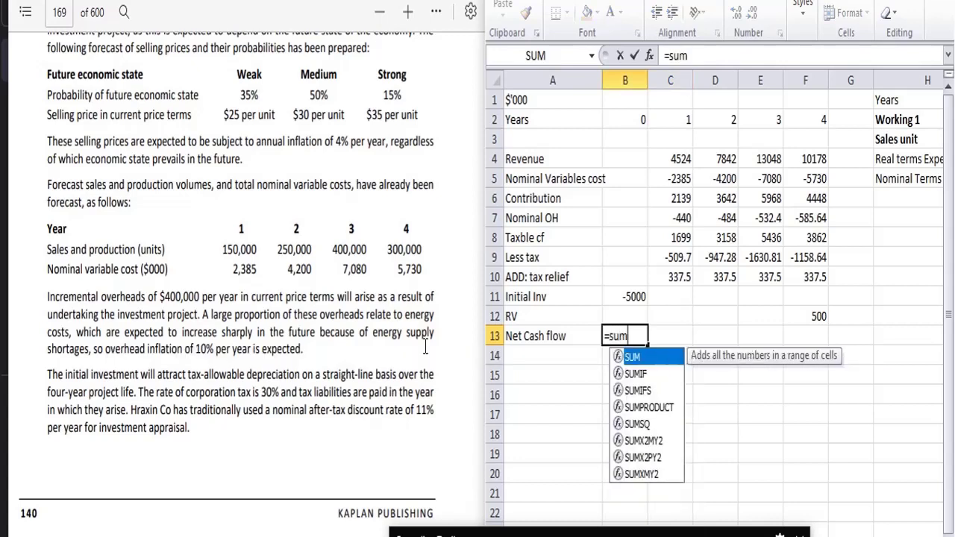
key("Up")
key("Up")
key("Up")
key("Up")
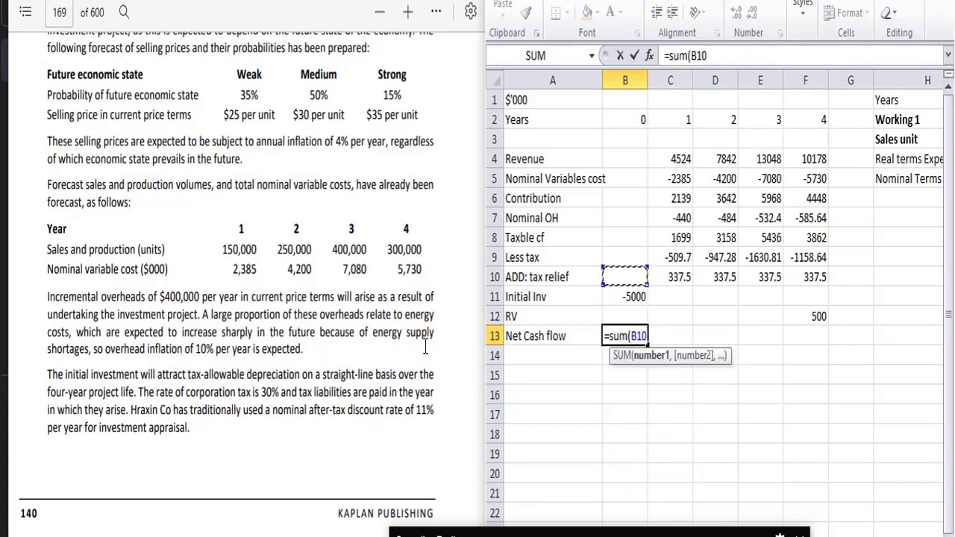
key("Up")
key("shift+Down")
key("shift+Down")
key("shift+Down")
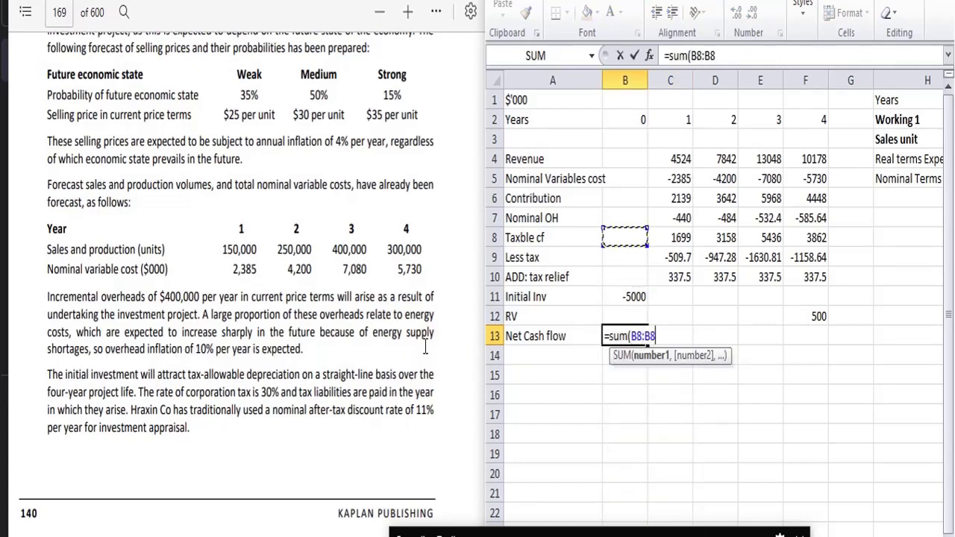
key("shift+Down")
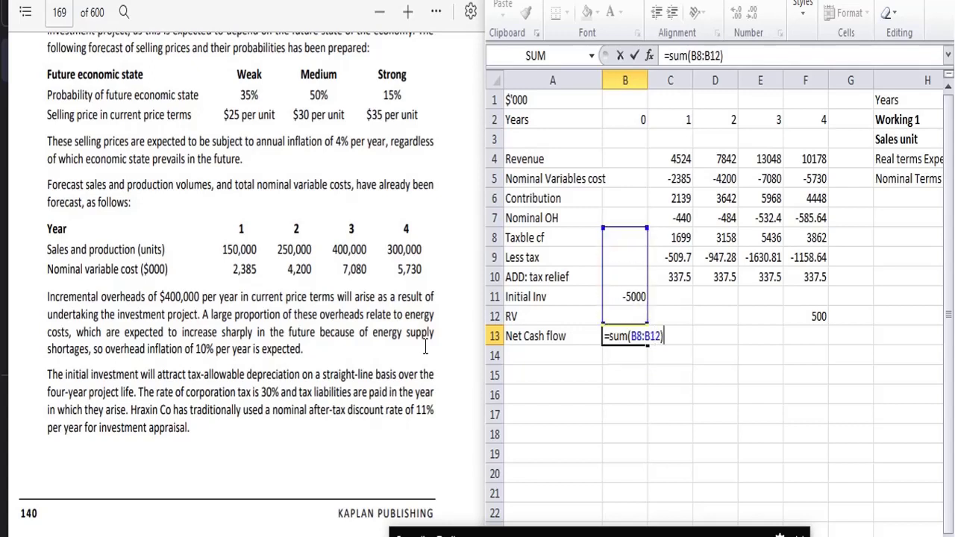
key("Tab")
Step: Copy the net cash flow sum across years 1–4: 1526.8, 2547.82, 4142.716, 3540.991
key("Left")
key("ctrl+c")
key("shift+Right")
key("shift+Right")
key("shift+Right")
key("shift+Right")
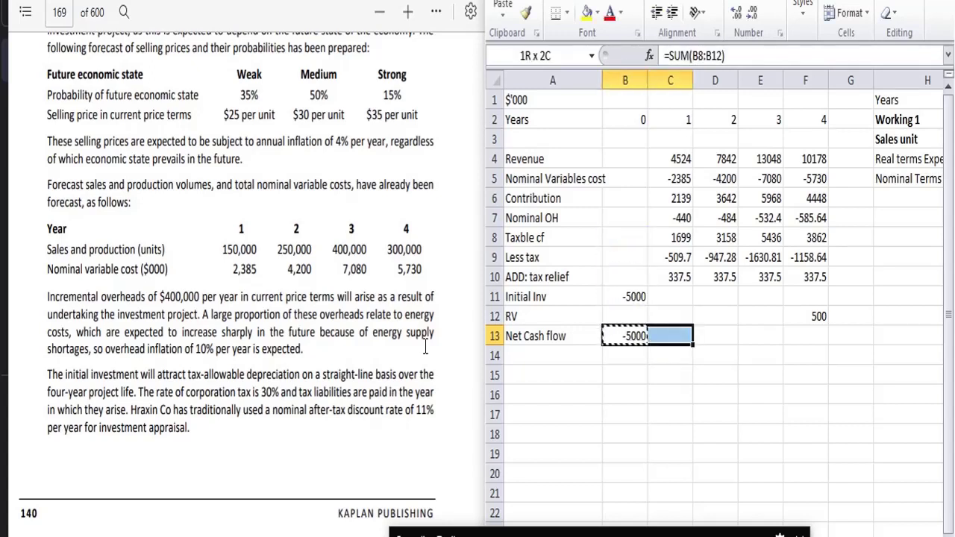
key("ctrl+v")
key("Down")
key("Down")
key("Left")
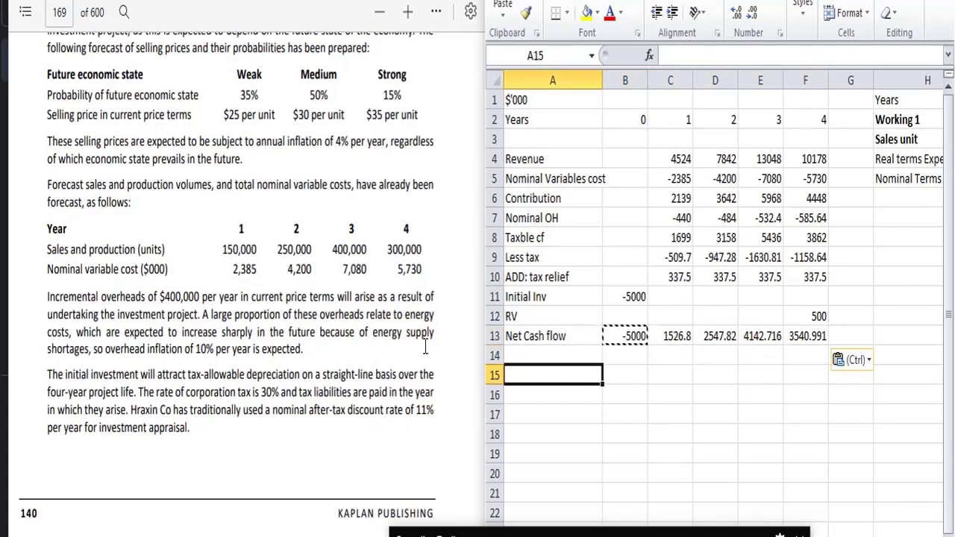
Step: Label the row 'NPV =' and begin B15's formula as =B13+npv(
type("NOV")
key("BackSpace")
key("BackSpace")
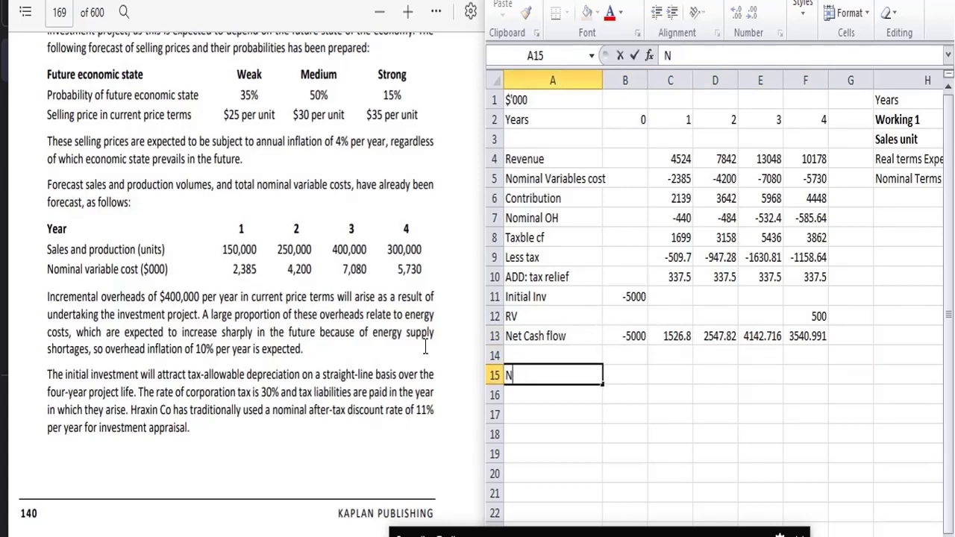
type("PV =")
key("Tab")
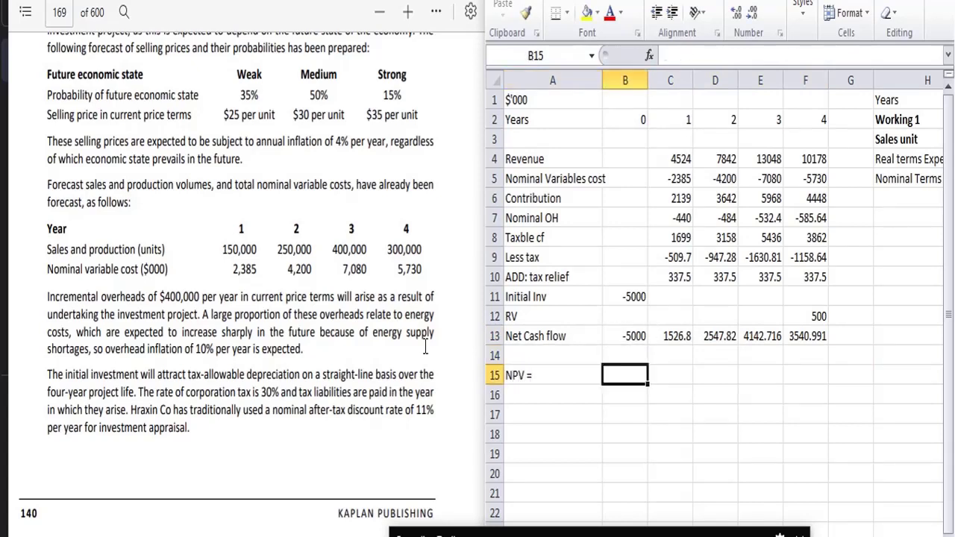
type("=")
key("Up")
key("Up")
type("+")
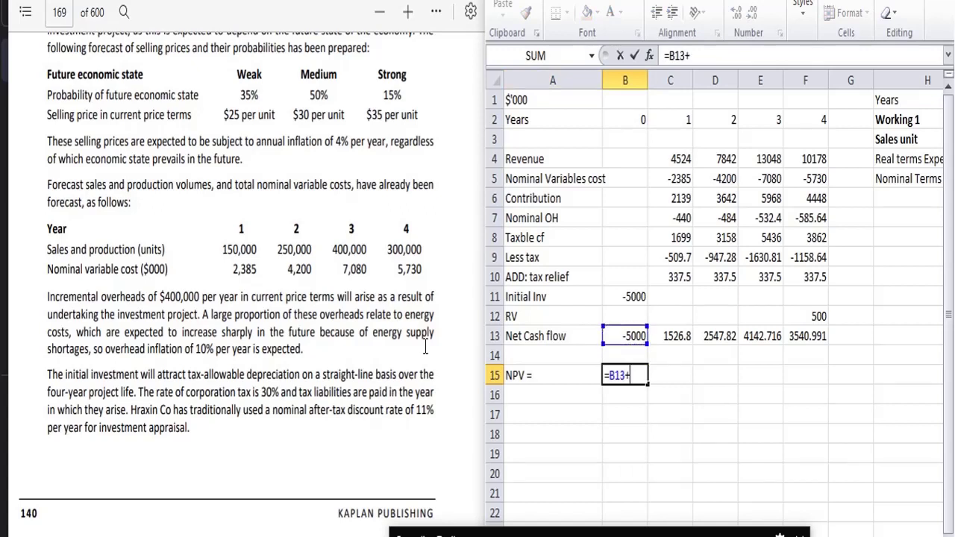
type("npv(")
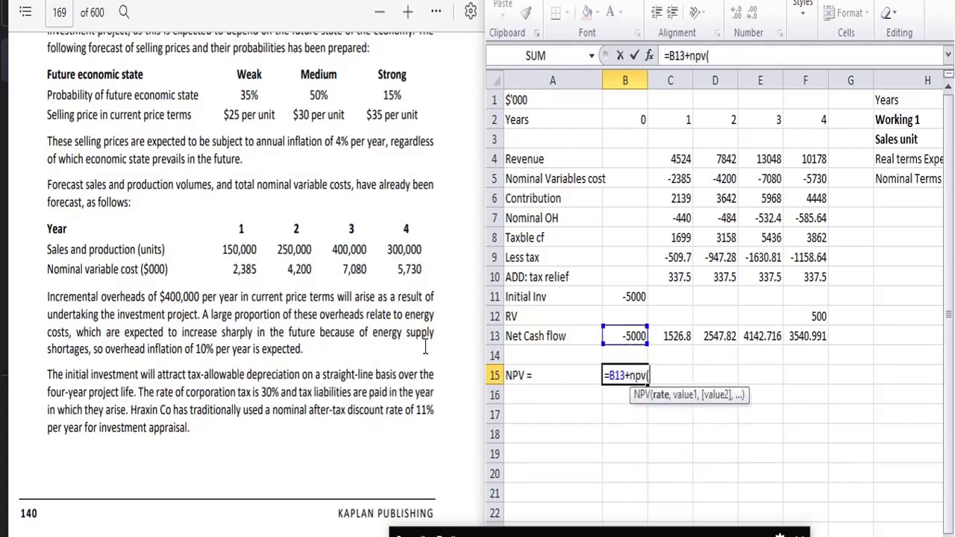
Step: Check the question PDF for the NPV details
left_click(238, 428)
scroll(239, 431, "down", 10)
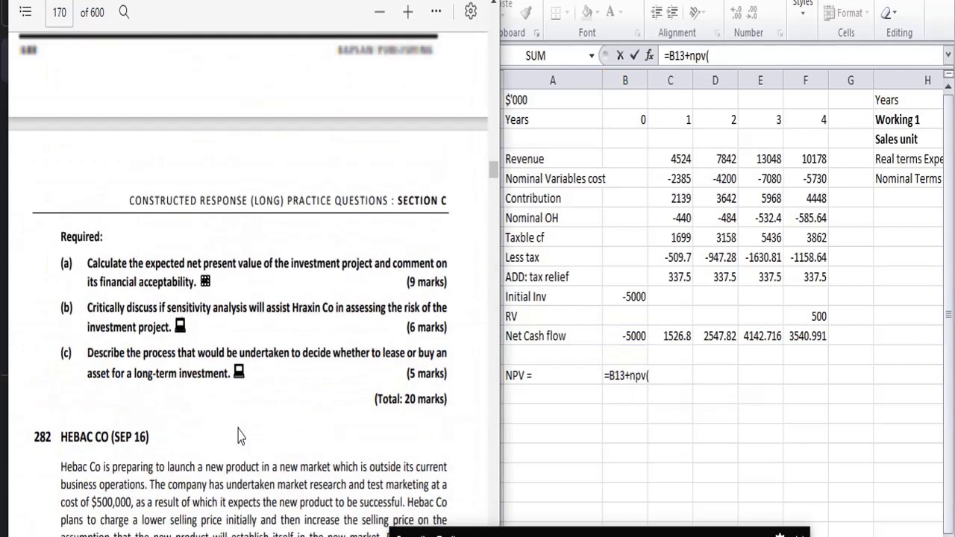
scroll(239, 437, "up", 8)
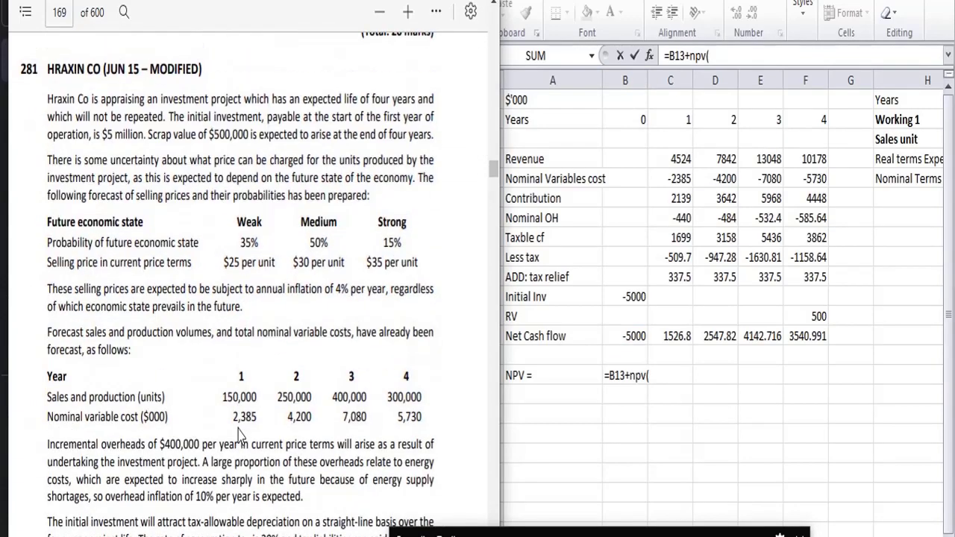
scroll(238, 437, "down", 5)
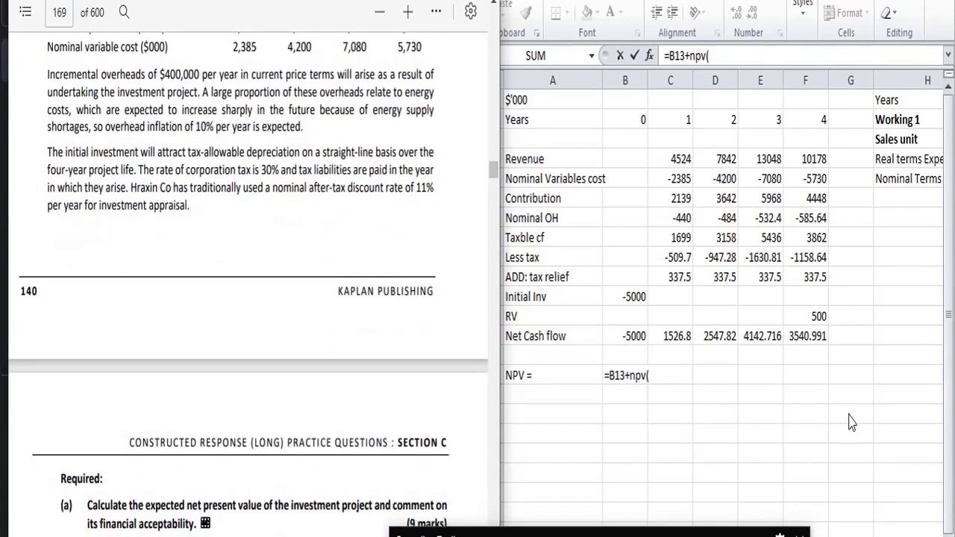
left_click(732, 57)
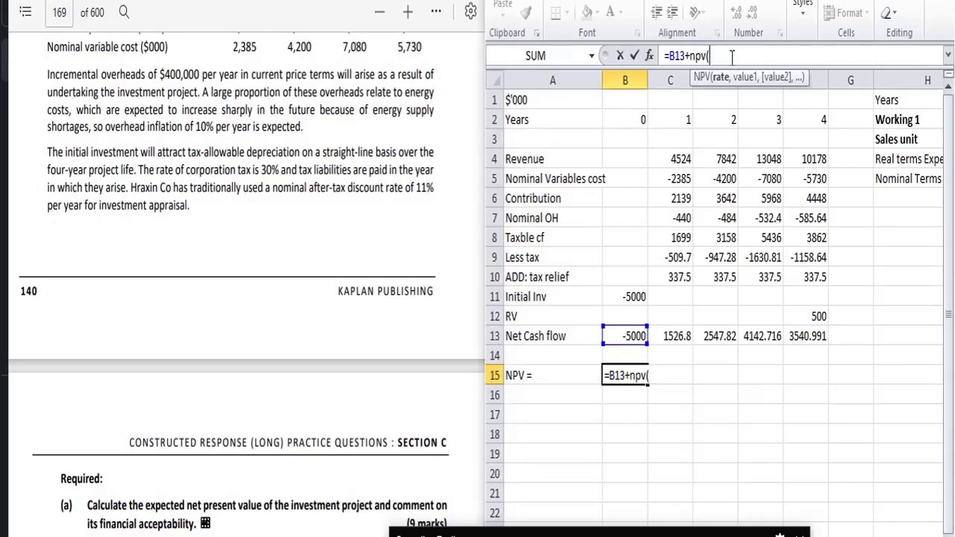
Step: Complete and commit the formula =B13+npv(11%,C13:F13)
type("11%,")
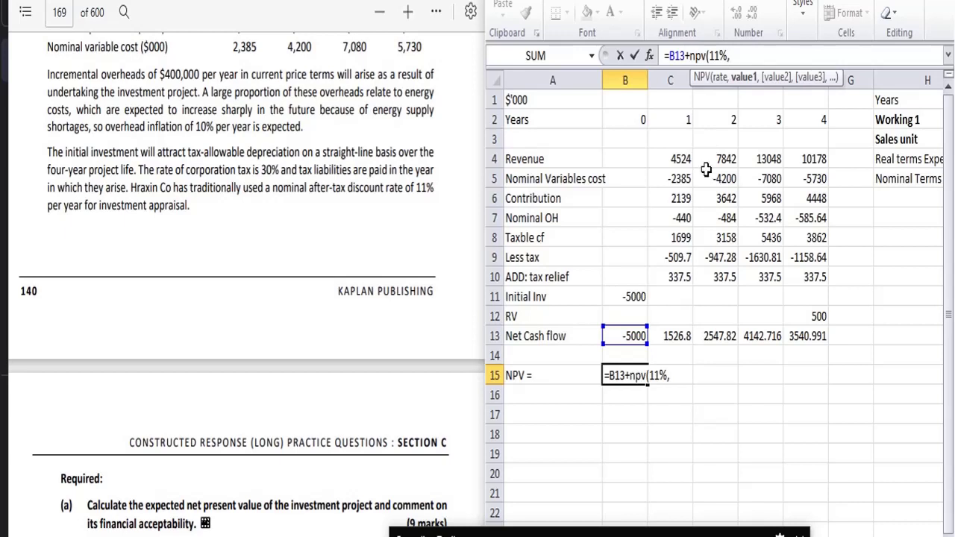
left_click_drag(663, 336, 663, 337)
key("shift+Right")
key("shift+Right")
key("shift+Right")
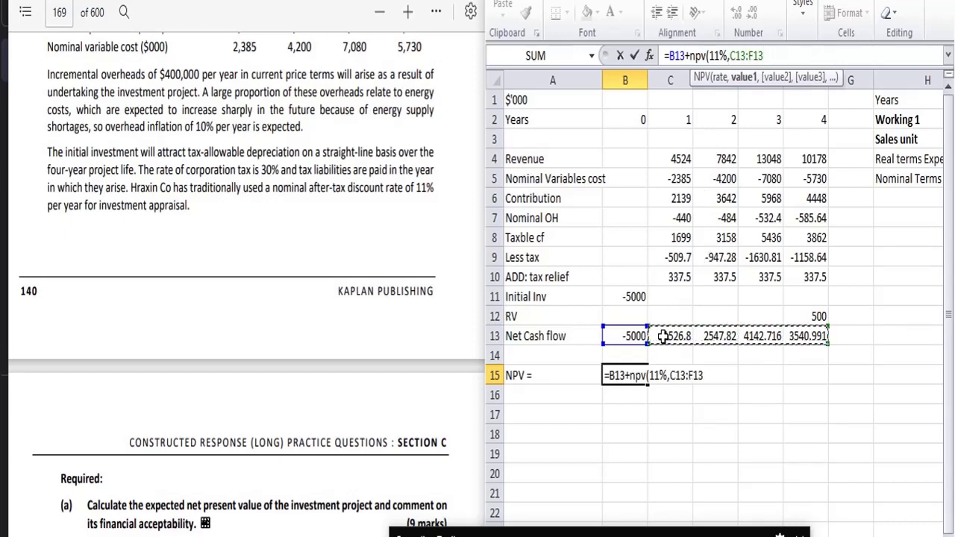
type(")")
key("Return")
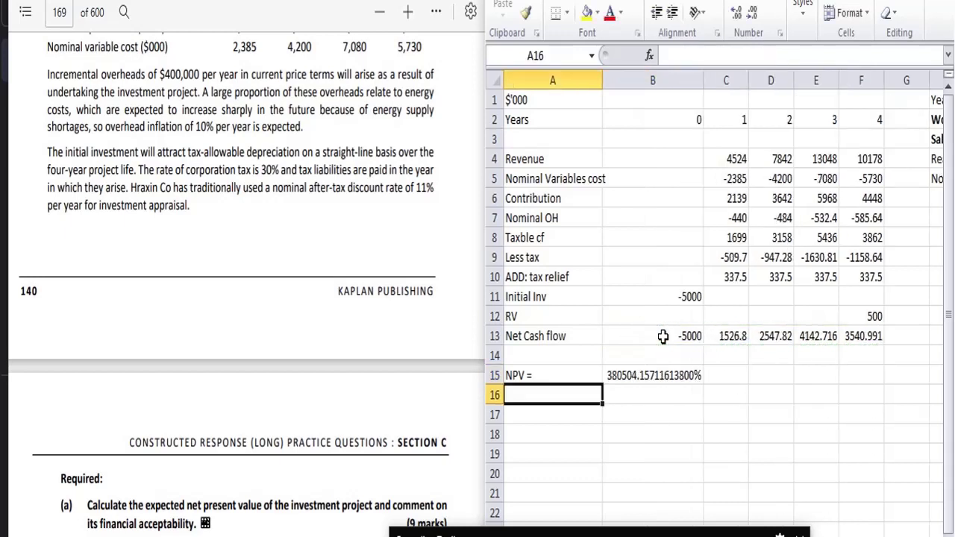
key("Up")
key("Right")
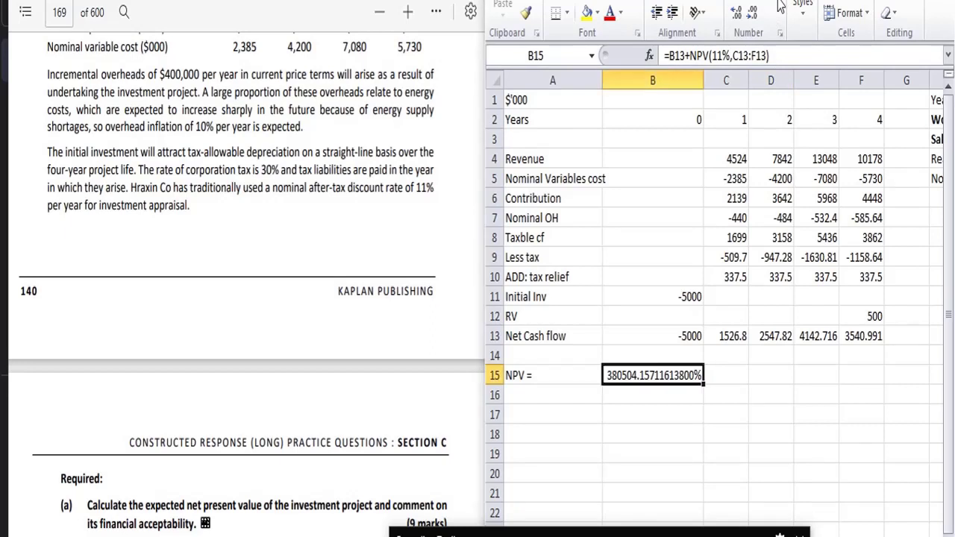
Step: Format B15 as a comma-separated number showing 3,805.04, then review the question PDF
key("ctrl+shift+1")
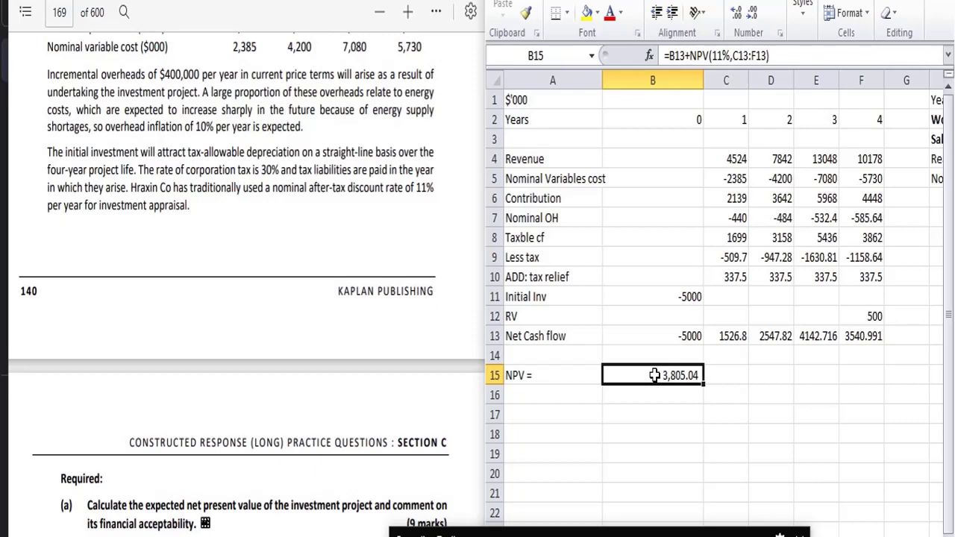
left_click(130, 283)
scroll(131, 284, "up", 3)
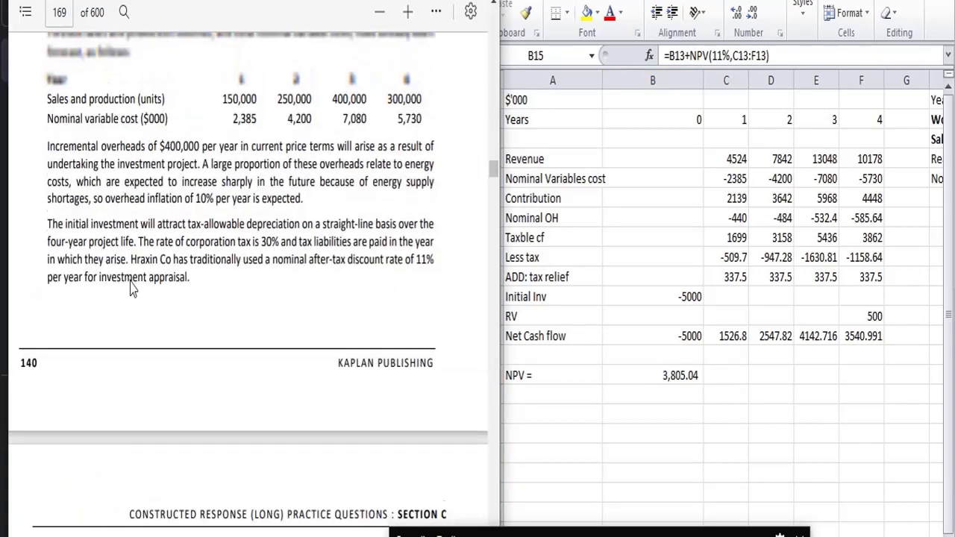
scroll(131, 285, "up", 1)
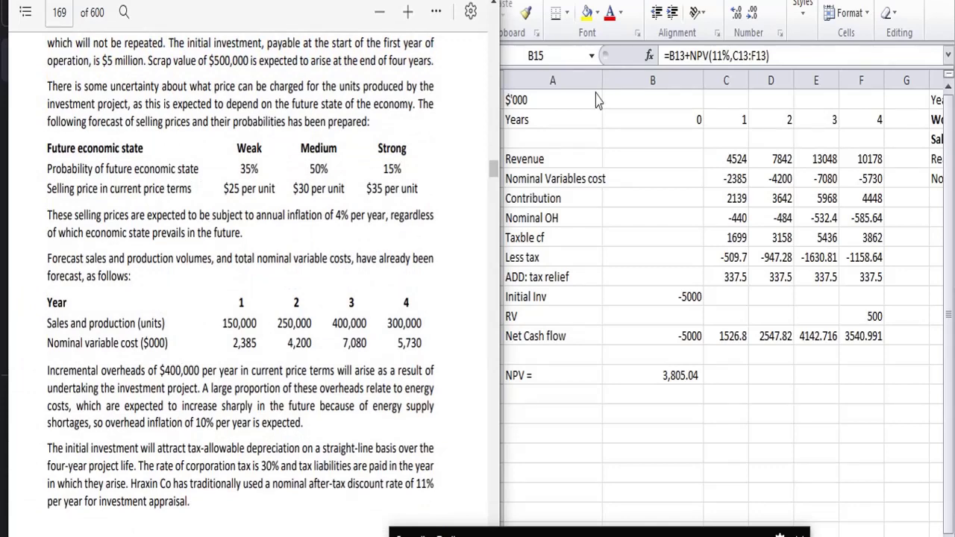
left_click(736, 143)
key("Right")
key("Right")
key("Right")
key("Right")
key("Right")
key("Right")
key("Right")
key("Right")
key("Right")
key("Right")
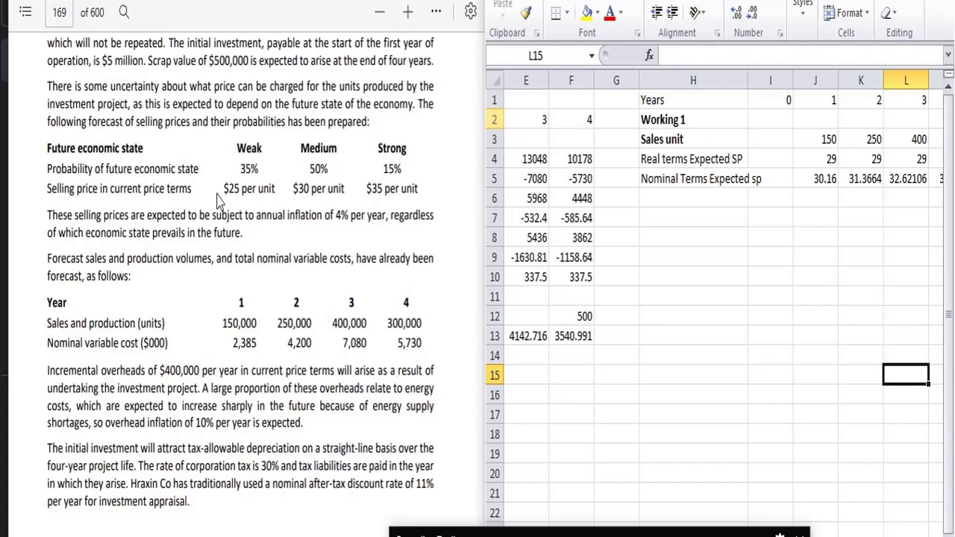
Step: Set the year 1 real selling price in J4 to 25
left_click(606, 236)
key("Left")
key("Left")
key("Left")
key("Left")
key("Left")
key("Left")
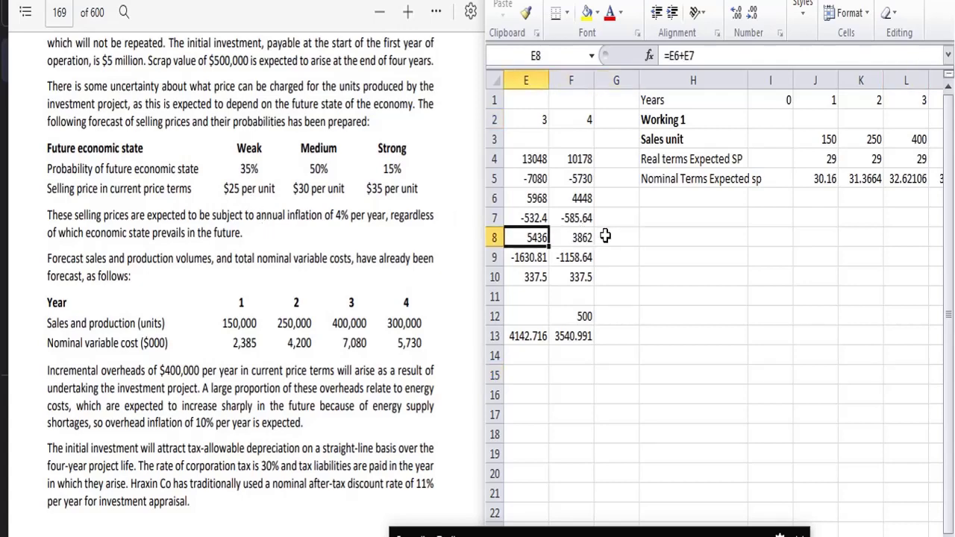
key("Up")
key("Up")
key("Up")
key("Up")
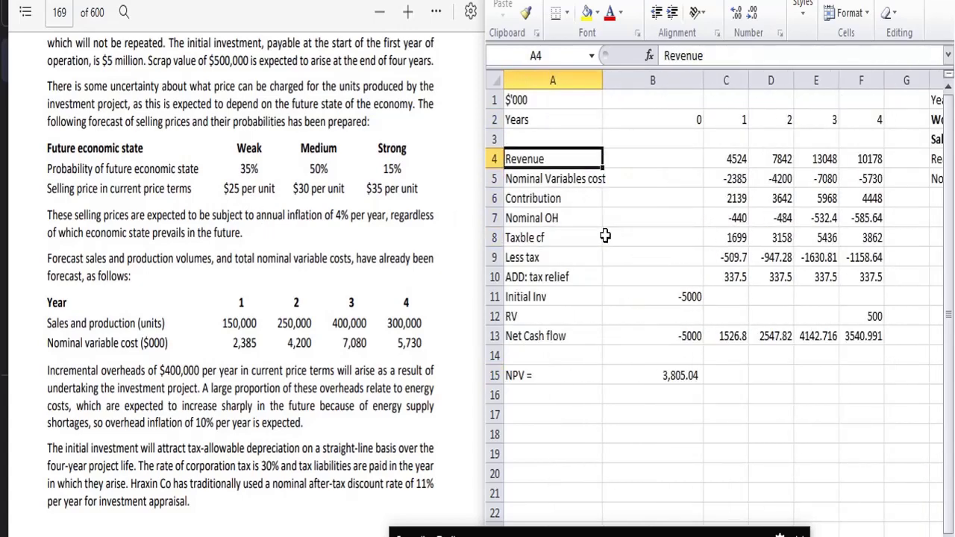
key("Right")
key("Right")
key("Right")
key("Right")
key("Right")
key("Right")
key("Right")
key("Right")
key("Right")
key("Right")
key("Right")
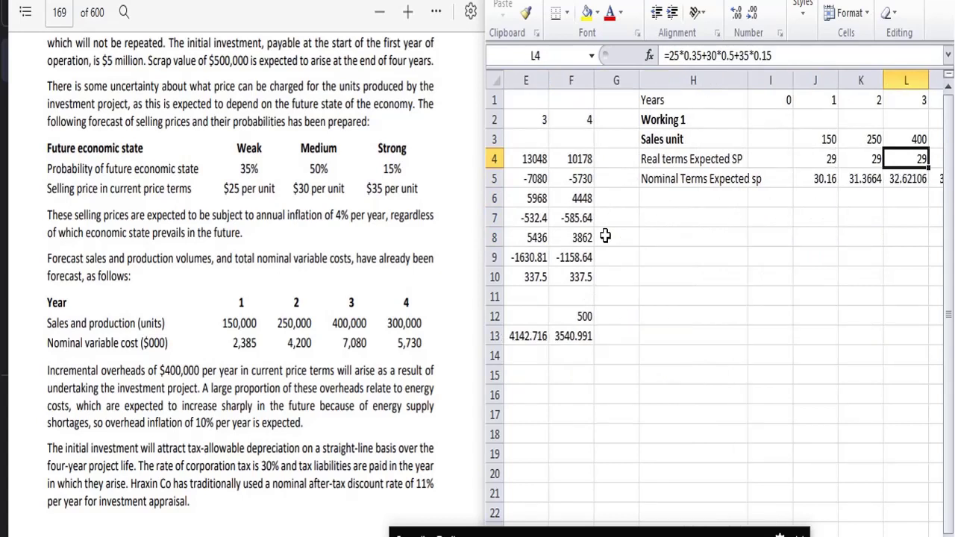
key("Right")
key("Right")
key("Left")
key("Left")
key("Left")
key("Left")
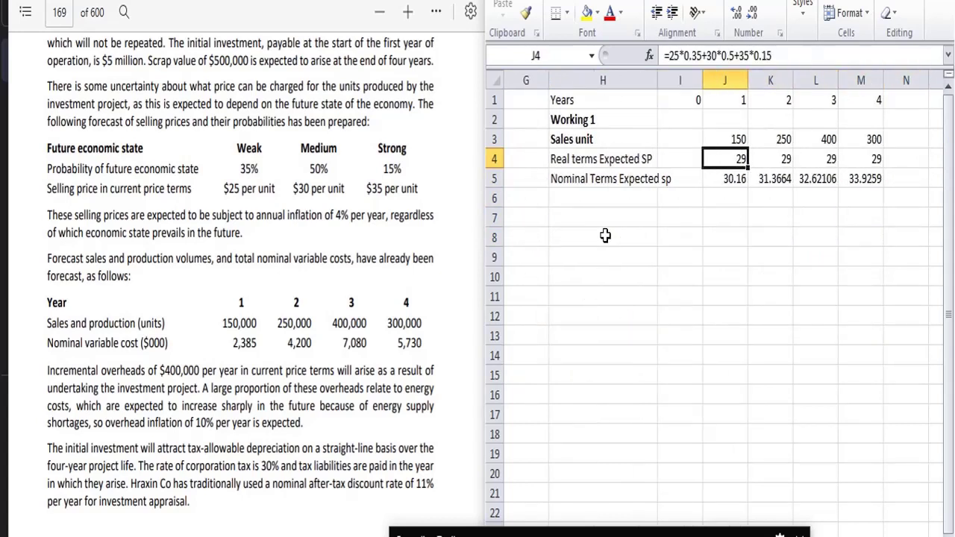
type("25")
key("Tab")
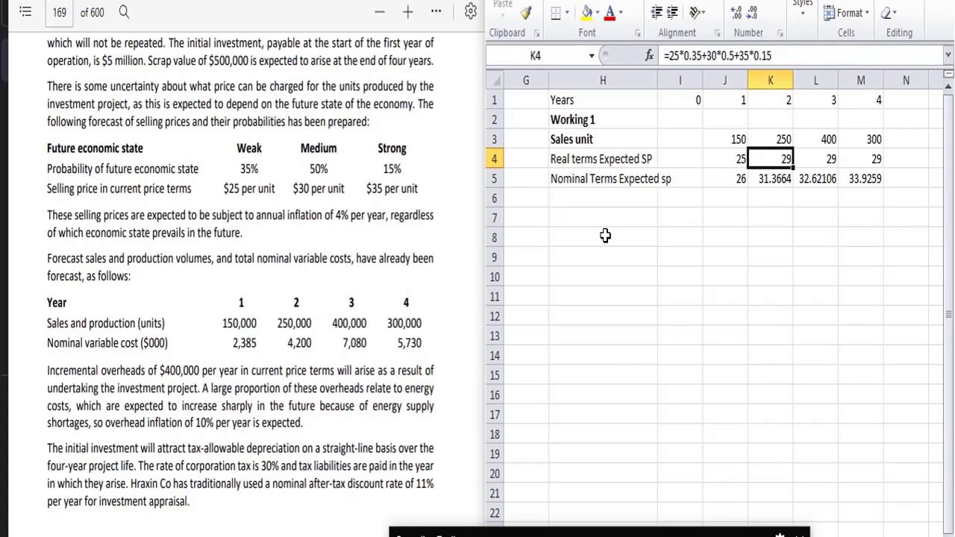
Step: Copy the 25 selling price across J4:M4 for years 2 to 4
key("Left")
key("ctrl+c")
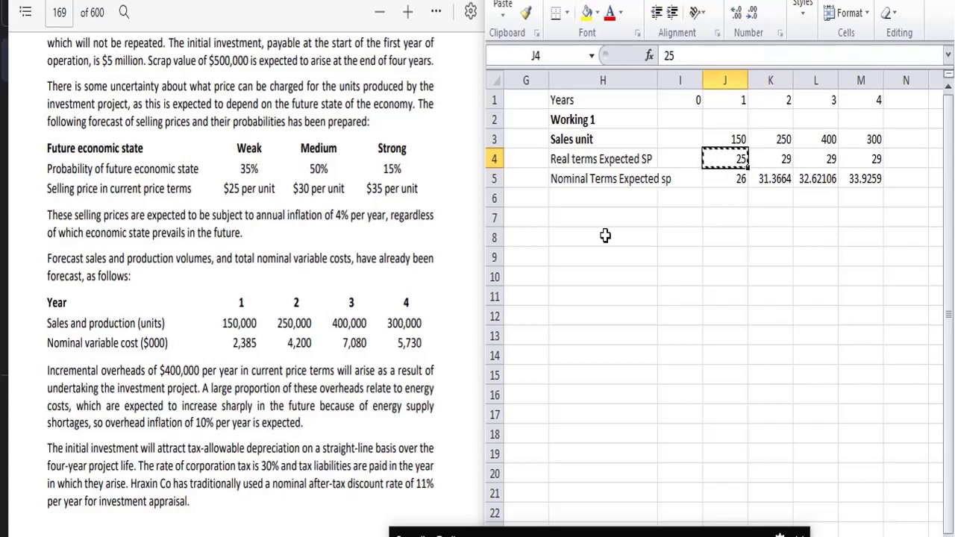
key("shift+Right")
key("shift+Right")
key("shift+Right")
key("ctrl+v")
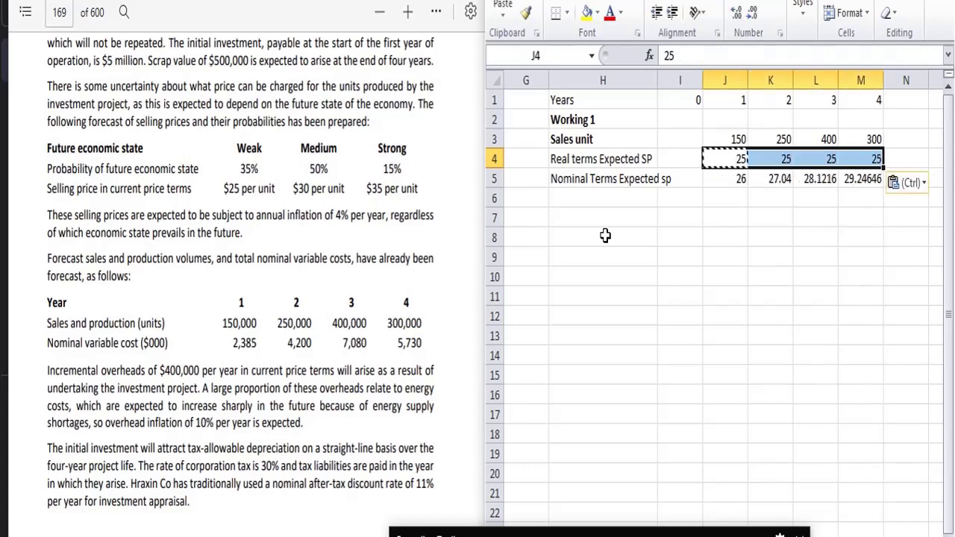
key("Down")
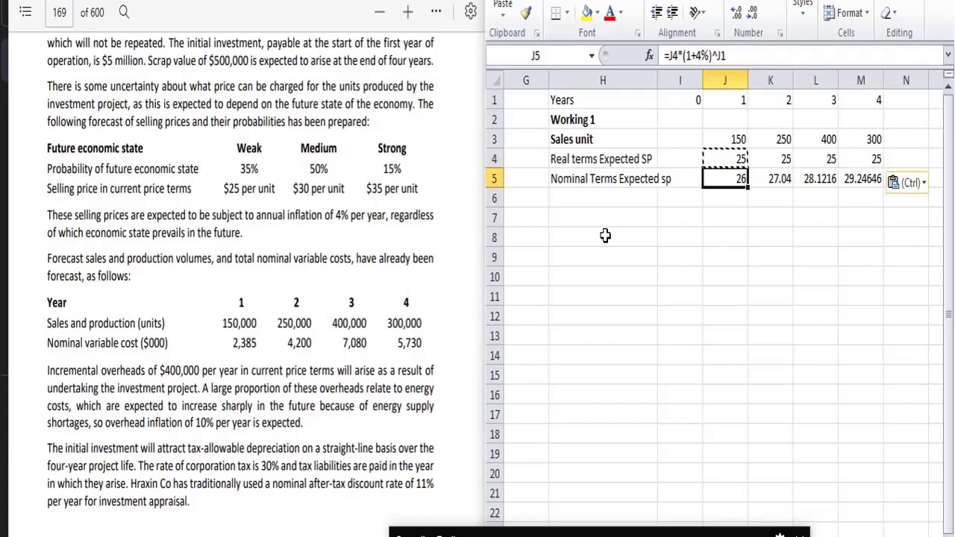
key("Home")
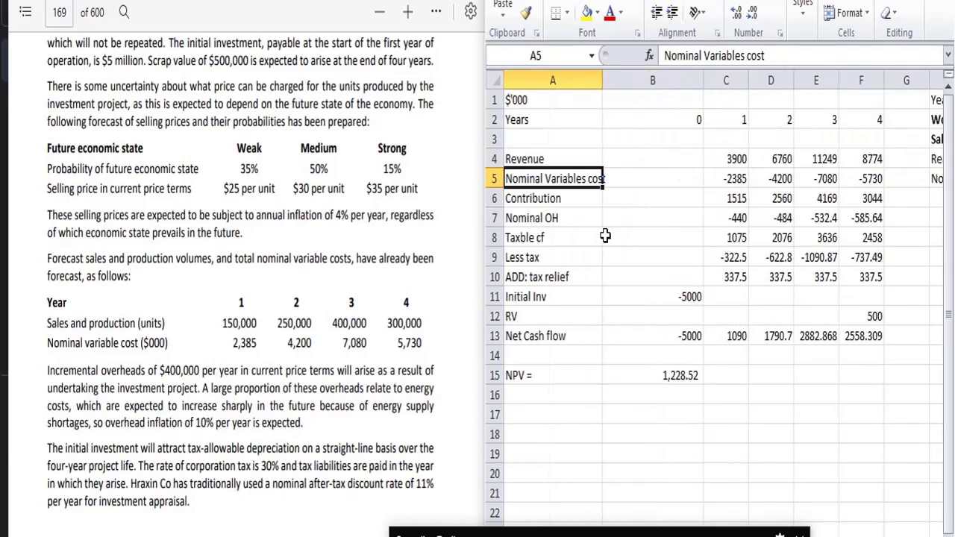
key("Down")
key("Down")
key("Down")
key("Down")
key("Down")
key("Down")
key("Down")
key("Down")
key("Down")
key("Down")
key("Down")
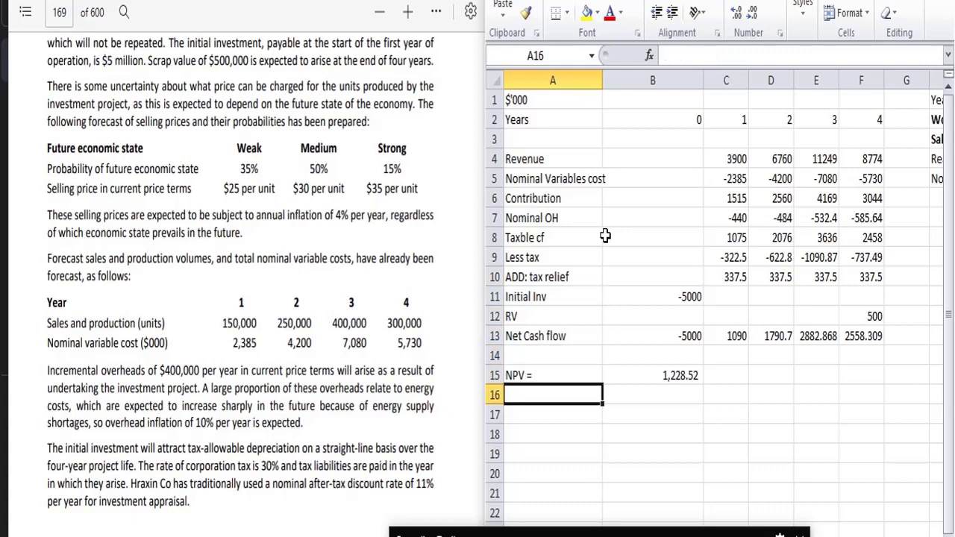
Step: Check the recalculated NPV of 1,228.52 and scroll the PDF to page 170's Required section
key("Up")
key("Right")
key("Right")
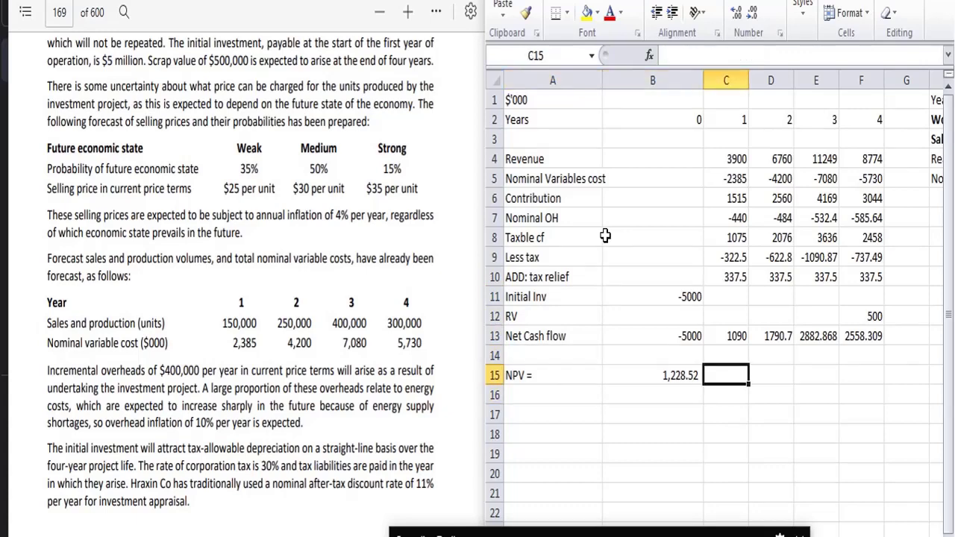
key("Left")
key("Left")
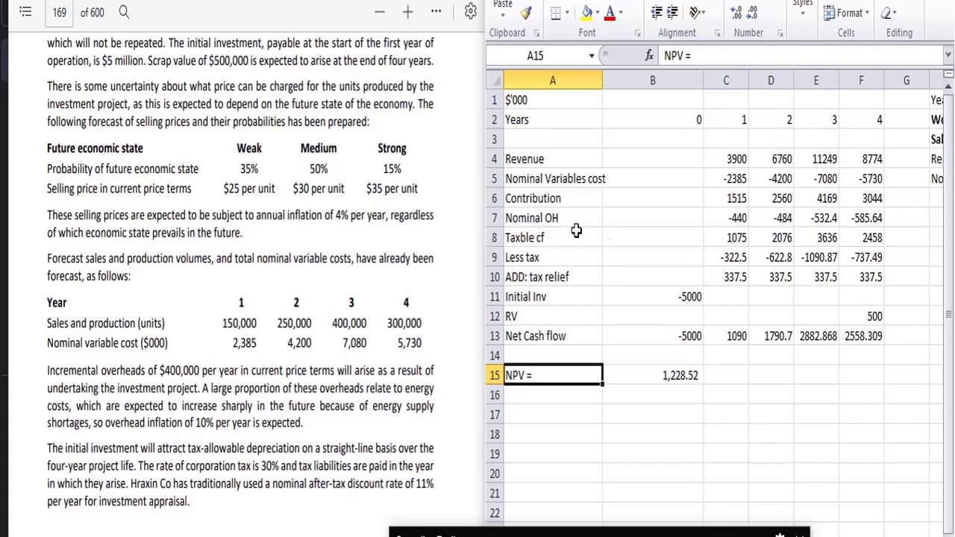
left_click(474, 267)
scroll(474, 267, "down", 10)
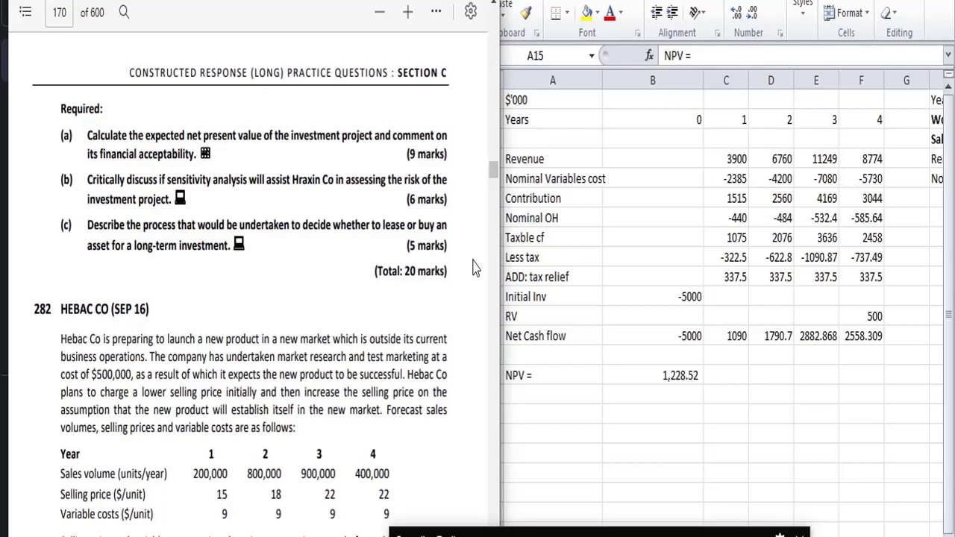
Step: Scroll the question PDF to question 282, Hebac Co, with its investment, tax and WACC details
left_click(949, 153)
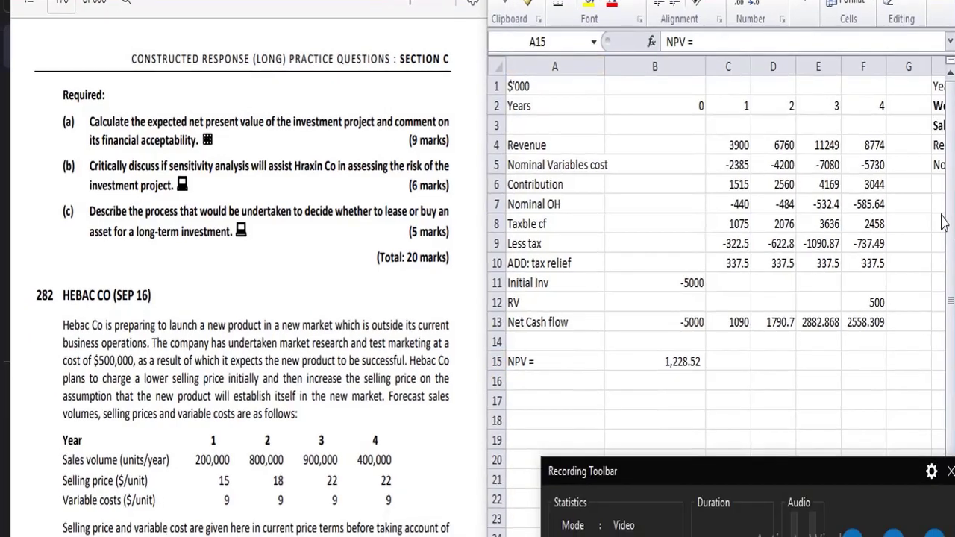
left_click(417, 312)
scroll(417, 312, "down", 5)
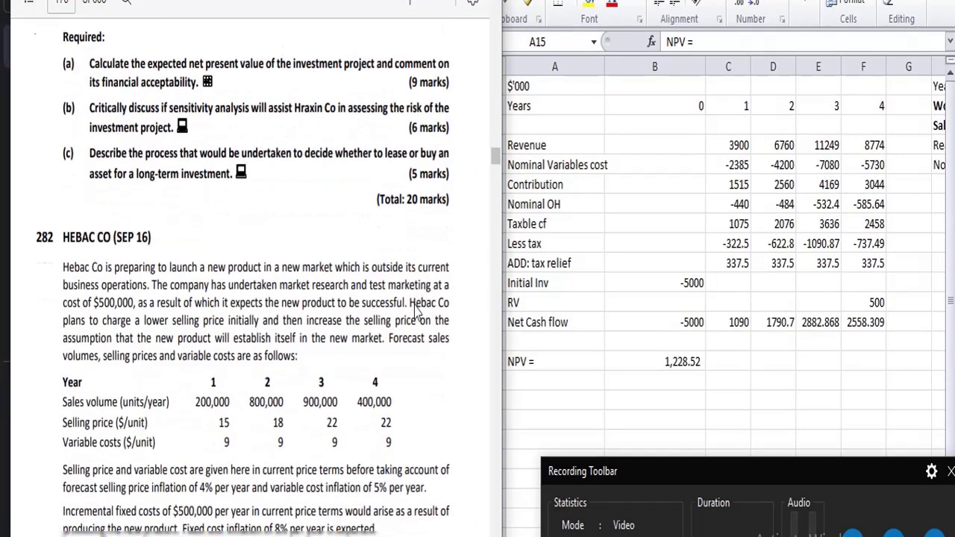
scroll(416, 312, "down", 12)
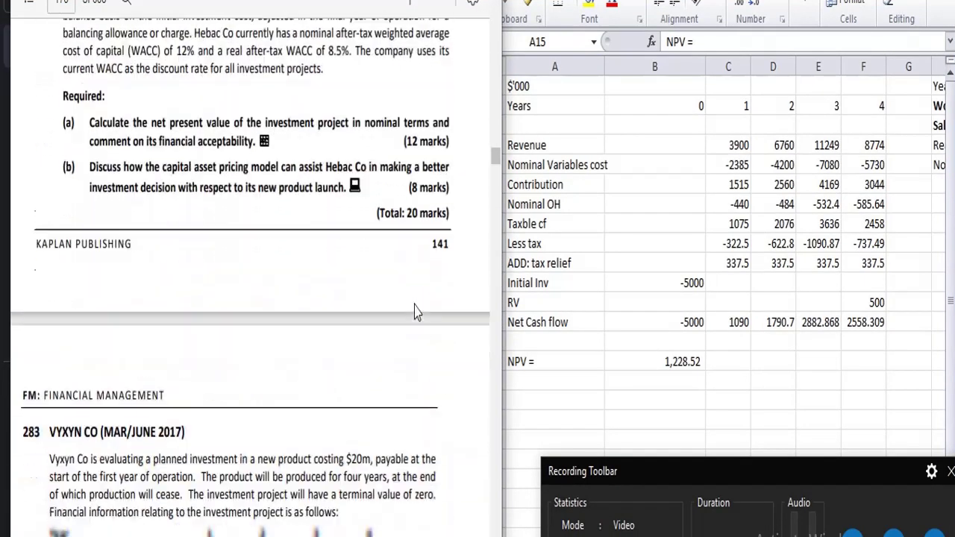
scroll(416, 312, "down", 9)
scroll(417, 312, "up", 11)
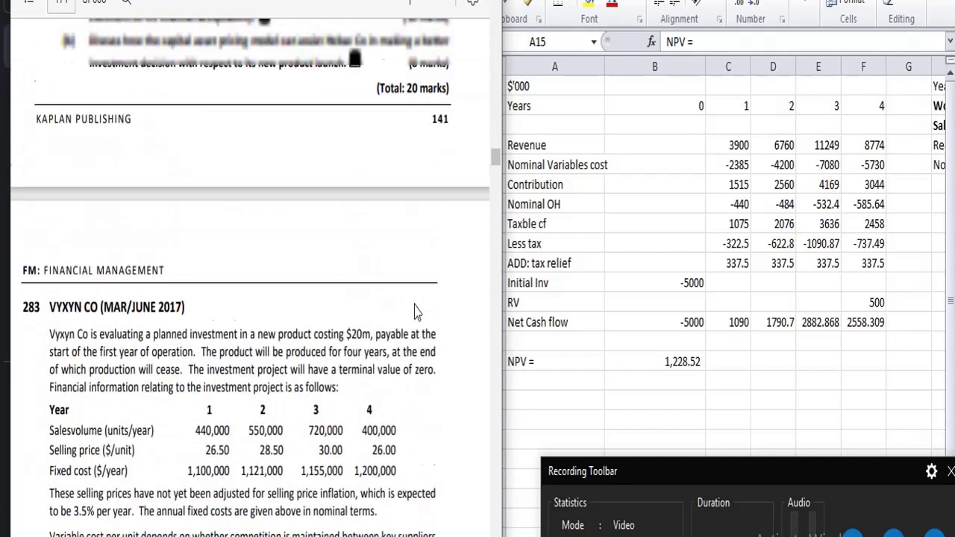
scroll(417, 312, "up", 8)
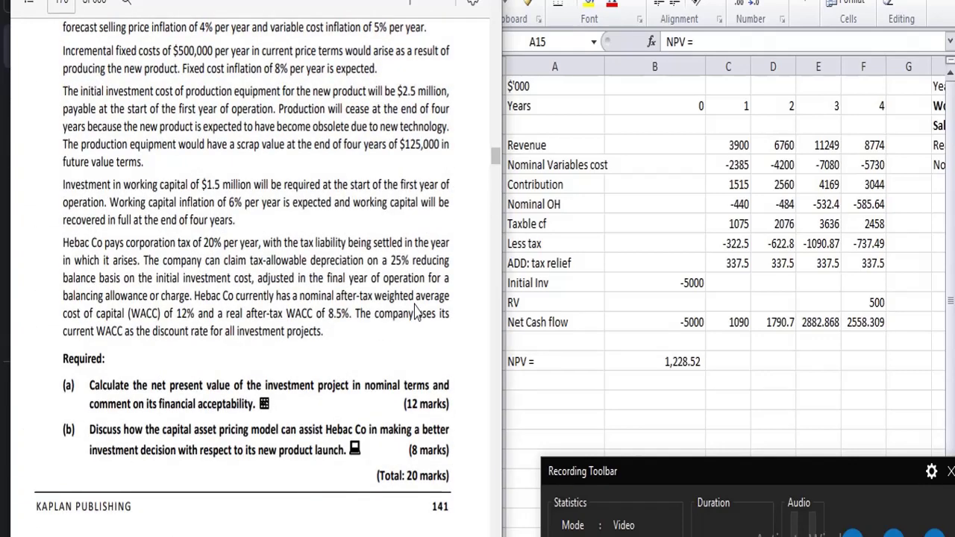